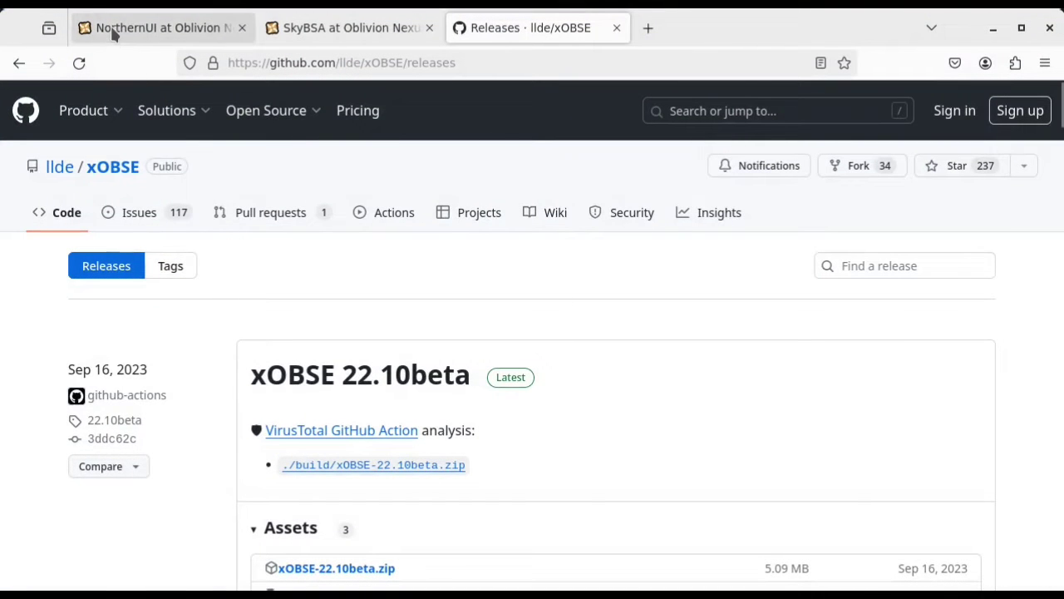
# Open the Manual Download page for NorthernUIAway (Vanilla Style, 809KB) from NorthernUI's Files list
pyautogui.click(111, 26)
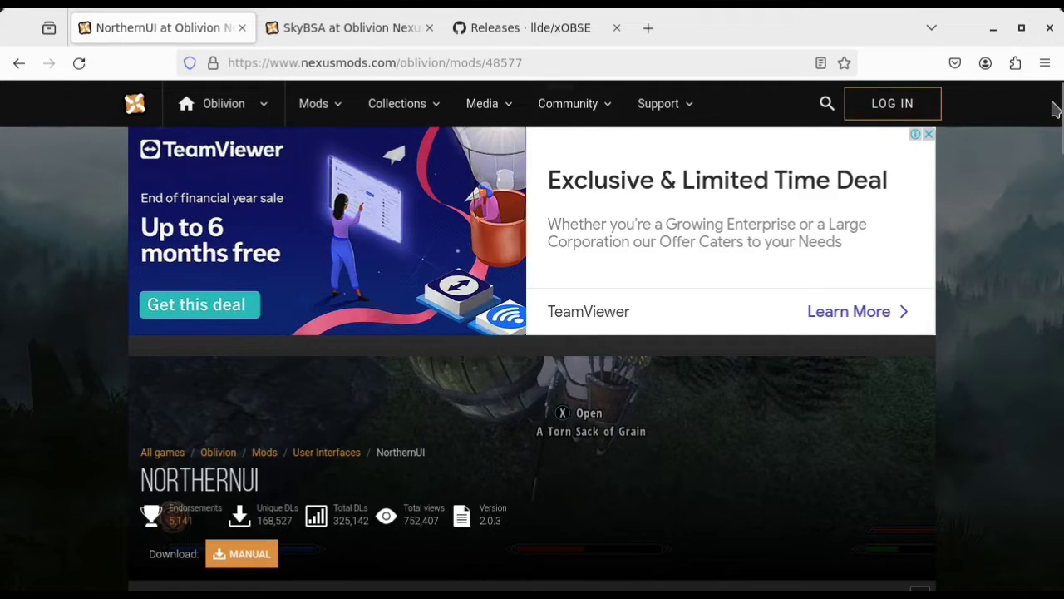
pyautogui.moveTo(1055, 107); pyautogui.dragTo(1048, 218)
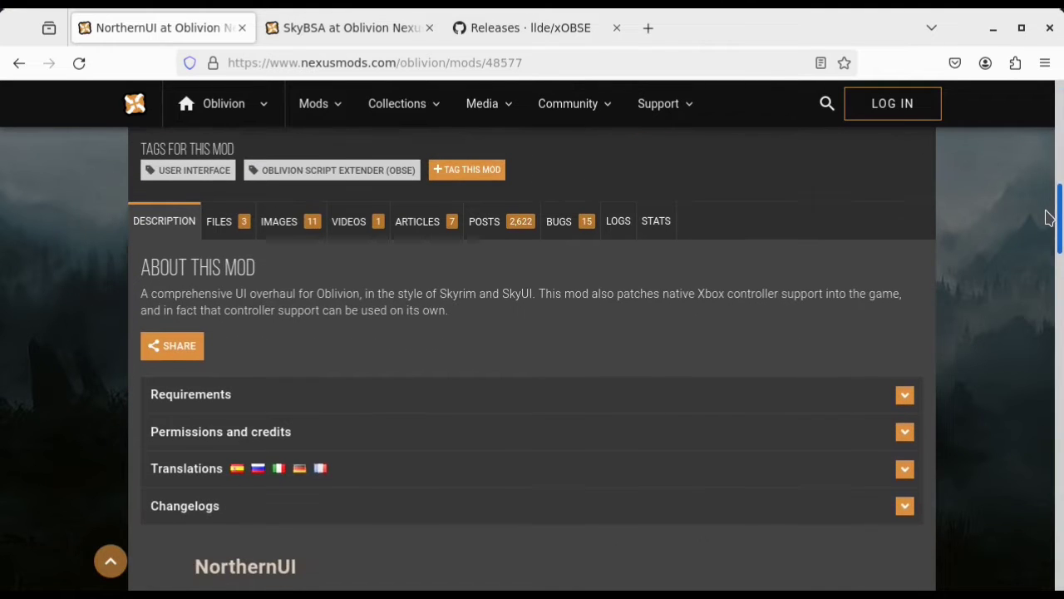
pyautogui.click(231, 232)
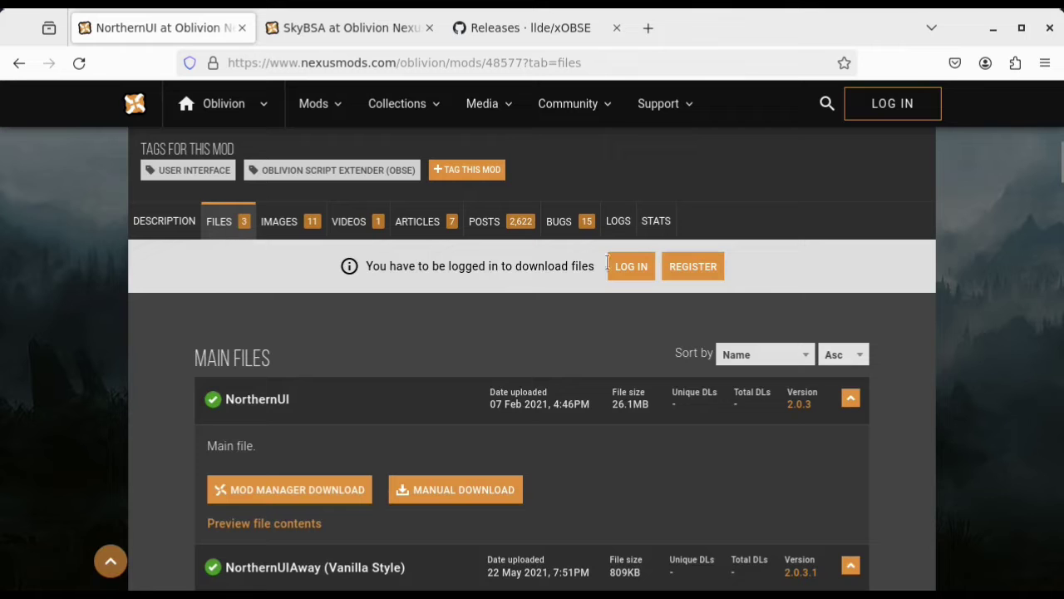
pyautogui.moveTo(1060, 162)
pyautogui.mouseDown()
pyautogui.moveTo(1061, 194)
pyautogui.moveTo(1061, 183)
pyautogui.mouseUp()
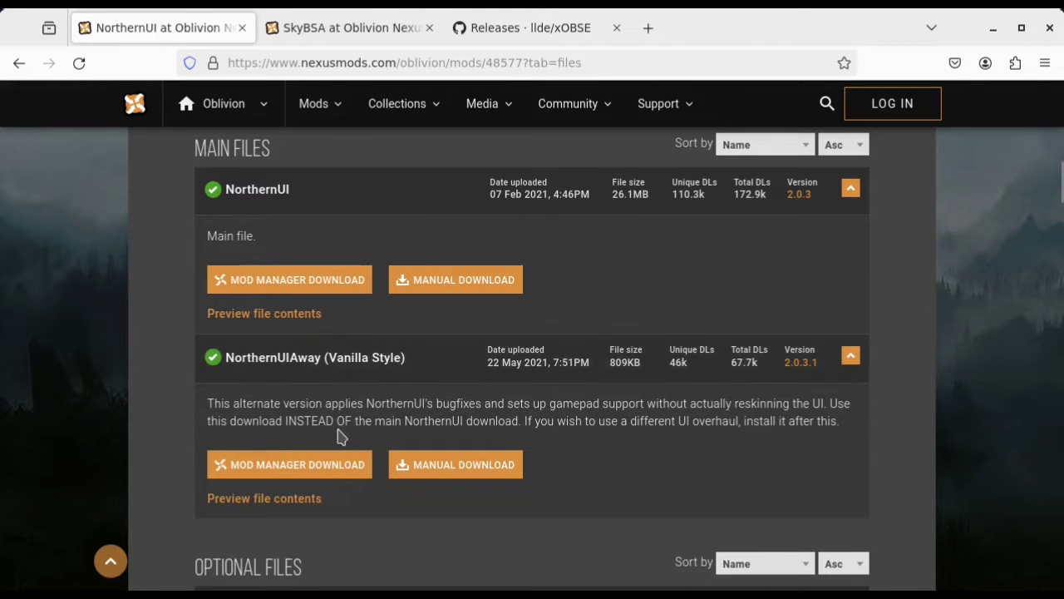
pyautogui.click(460, 480)
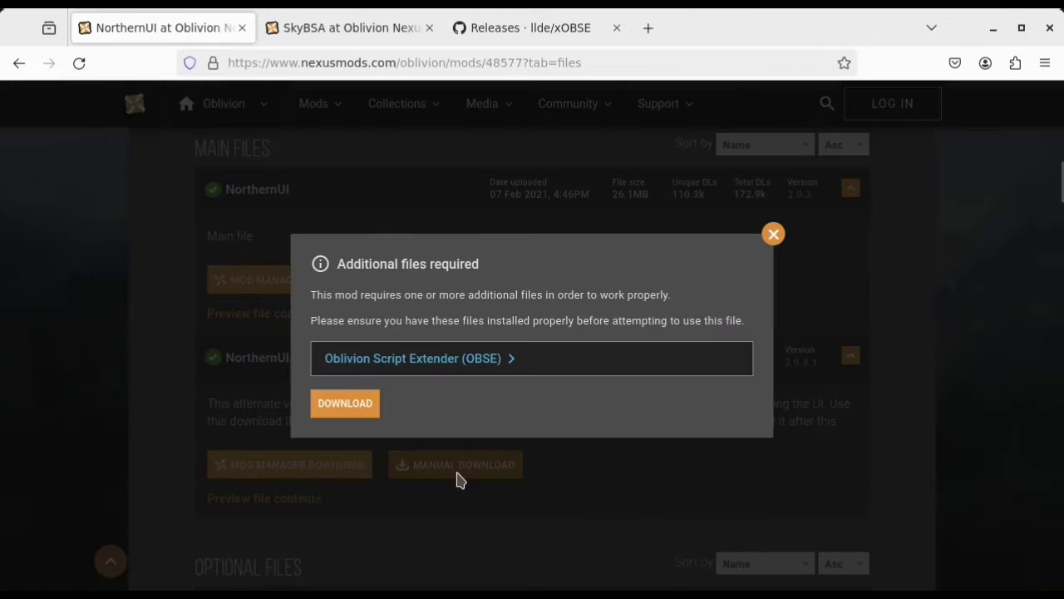
pyautogui.click(345, 404)
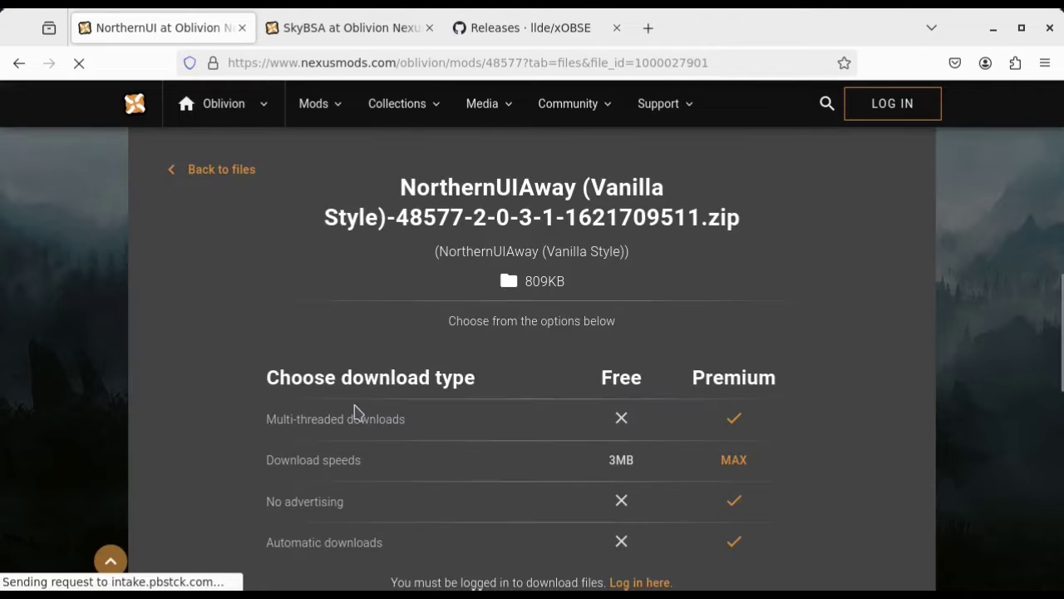
pyautogui.moveTo(1052, 304); pyautogui.dragTo(1045, 349)
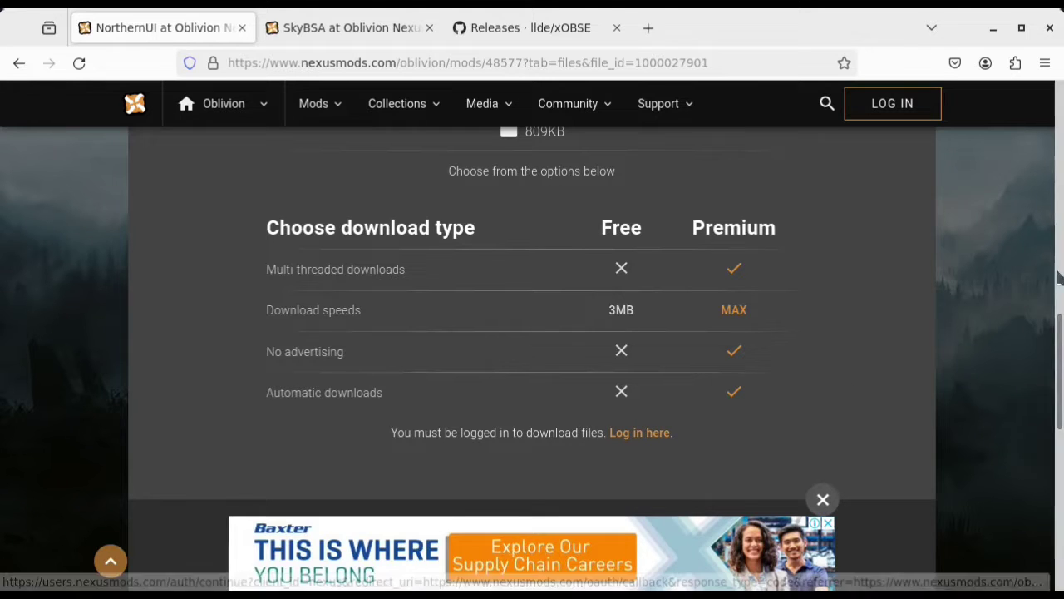
pyautogui.moveTo(1056, 384); pyautogui.dragTo(1062, 126)
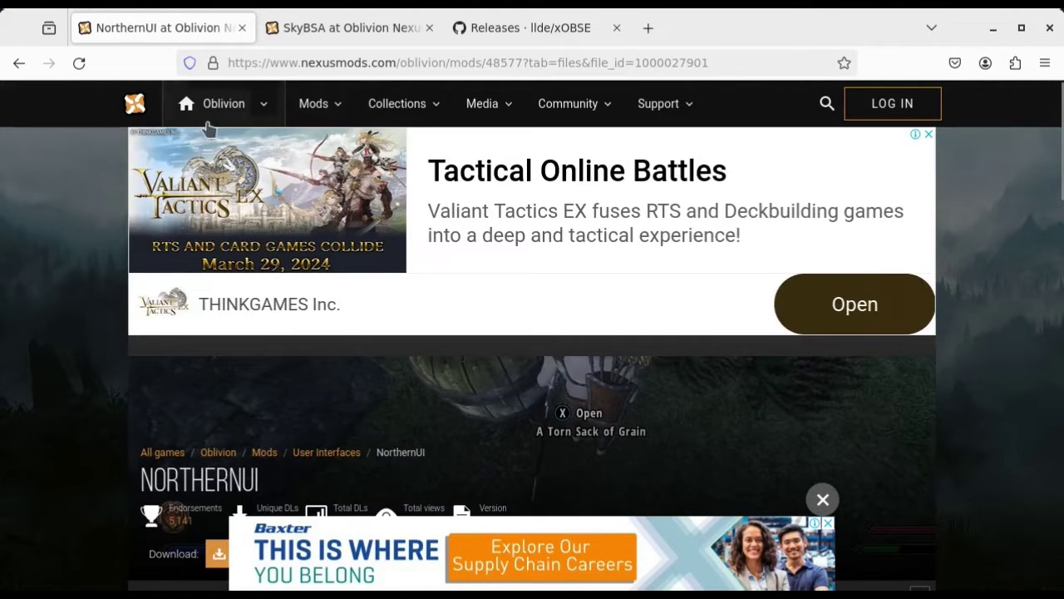
# Scroll through SkyBSA's Nexus download page, then go back to the xOBSE releases tab
pyautogui.click(304, 28)
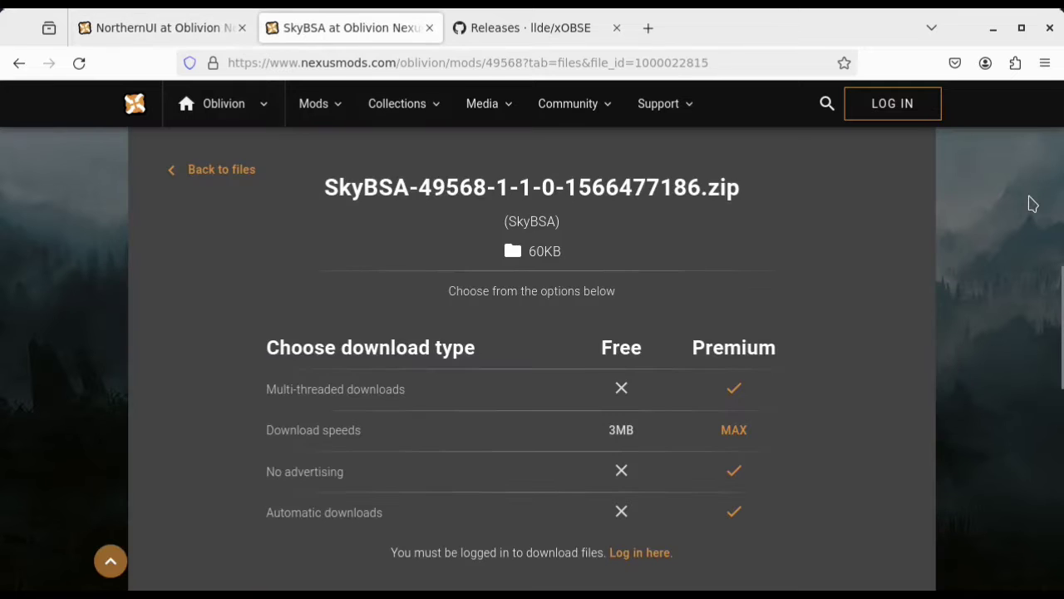
pyautogui.moveTo(1059, 296); pyautogui.dragTo(1059, 119)
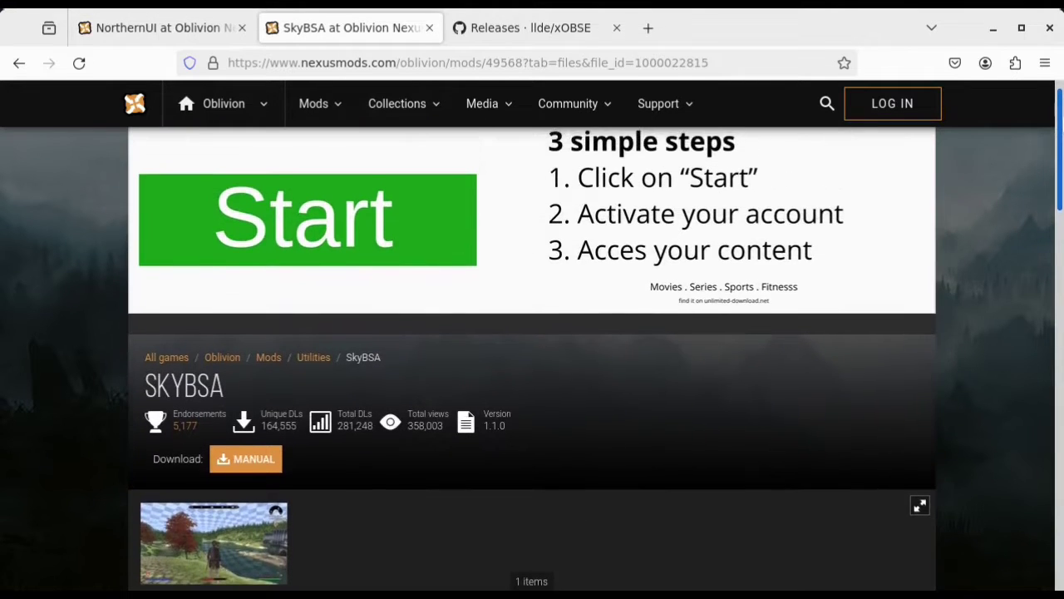
pyautogui.scroll(-2, 1047, 152)
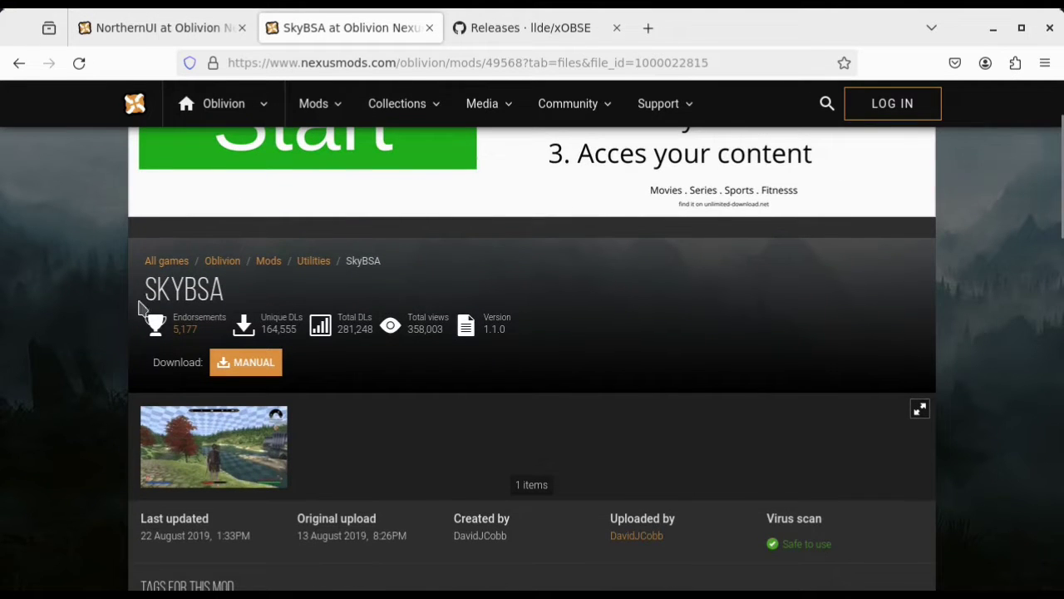
pyautogui.moveTo(1061, 218); pyautogui.dragTo(1046, 330)
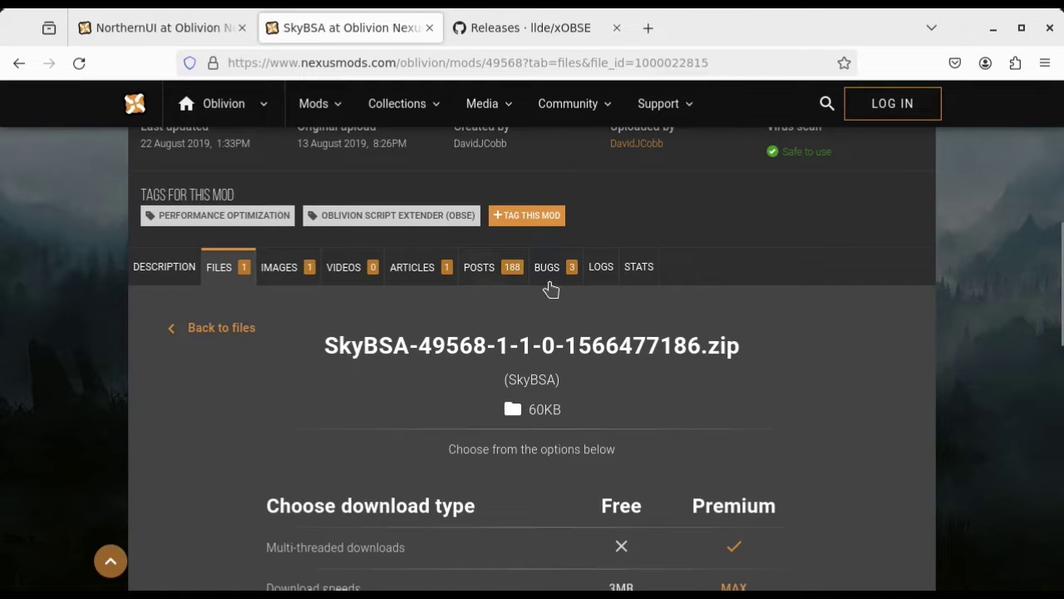
pyautogui.moveTo(1059, 284); pyautogui.dragTo(1055, 356)
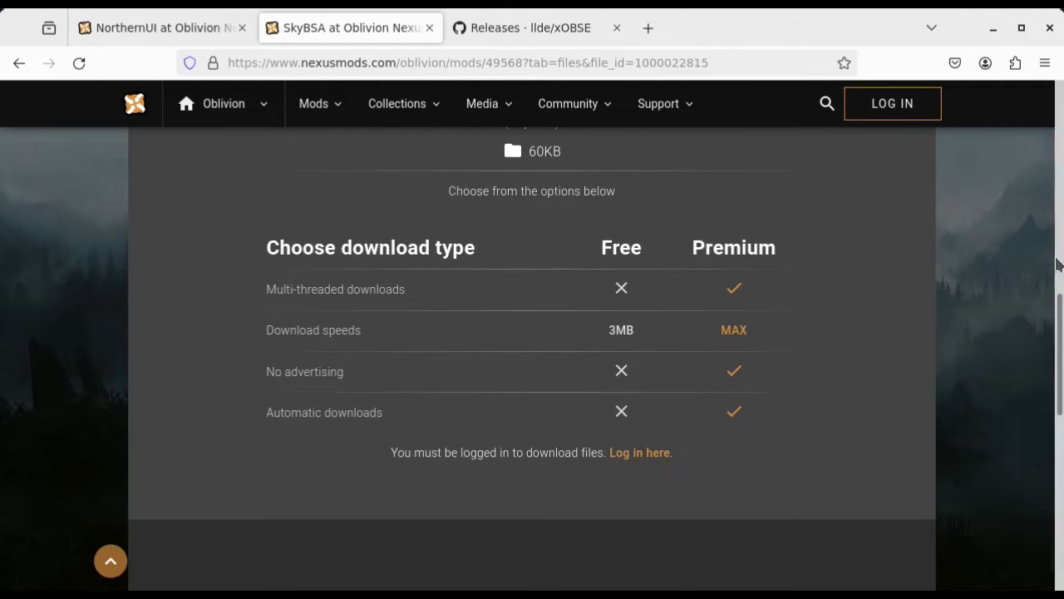
pyautogui.moveTo(1056, 348); pyautogui.dragTo(1059, 133)
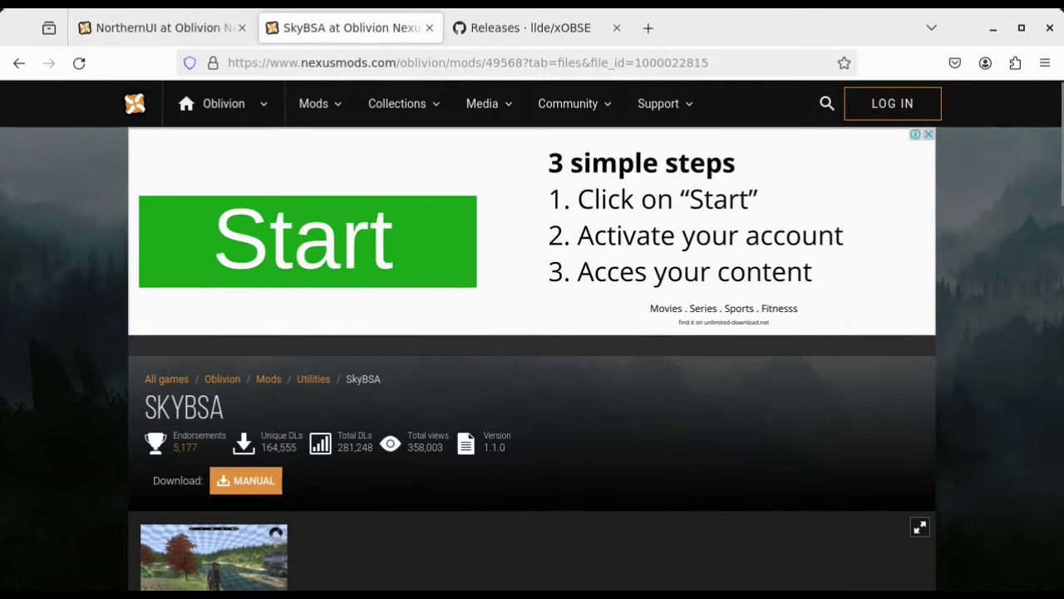
pyautogui.click(549, 29)
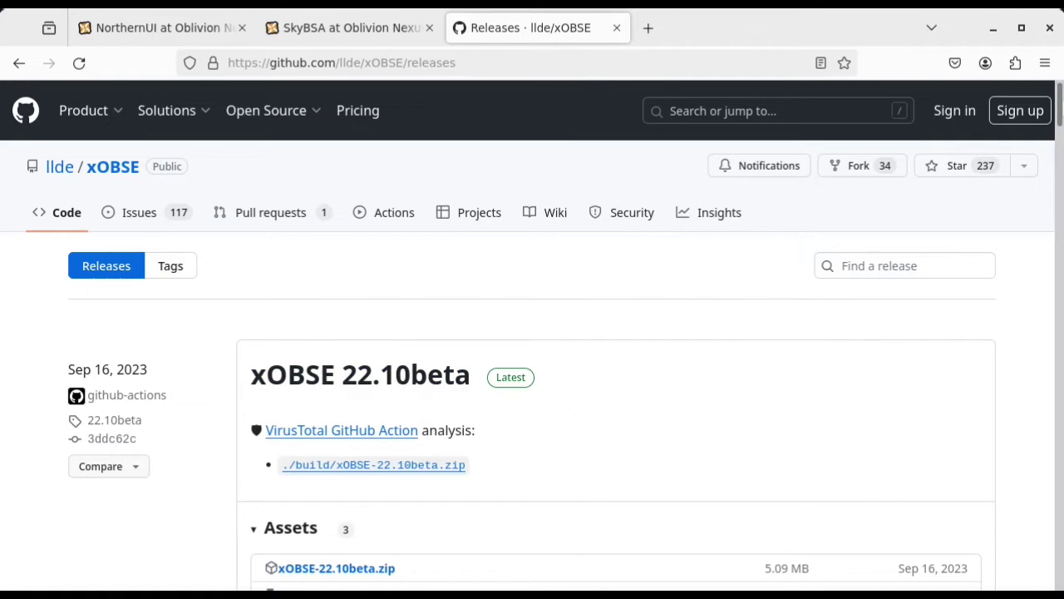
# Check xOBSE 22.10beta's VirusTotal report, then download xOBSE-22.10beta.zip (5.1 MB)
pyautogui.moveTo(1058, 122); pyautogui.dragTo(1055, 146)
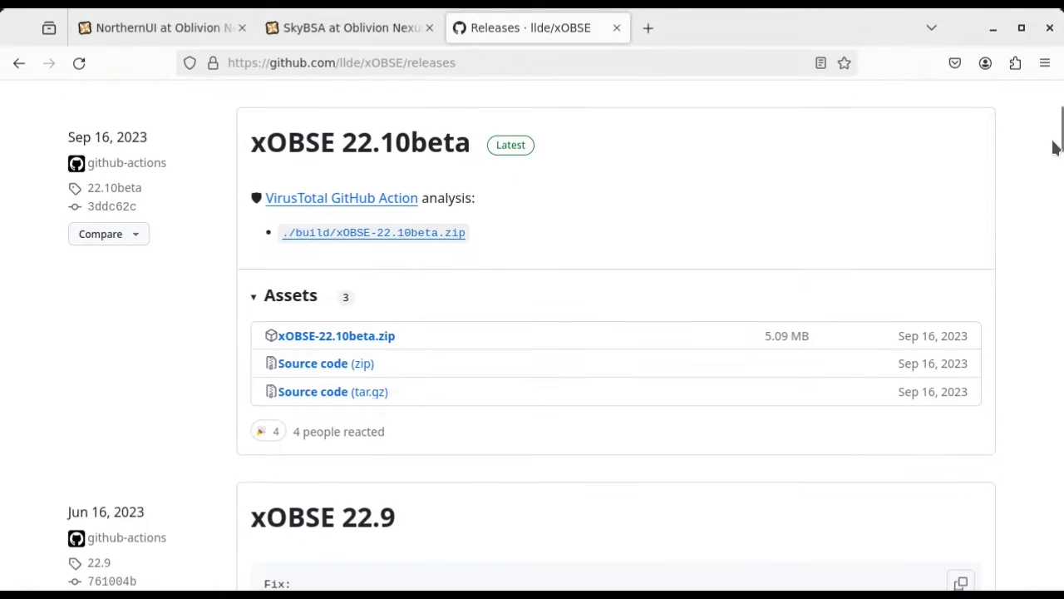
pyautogui.click(422, 241)
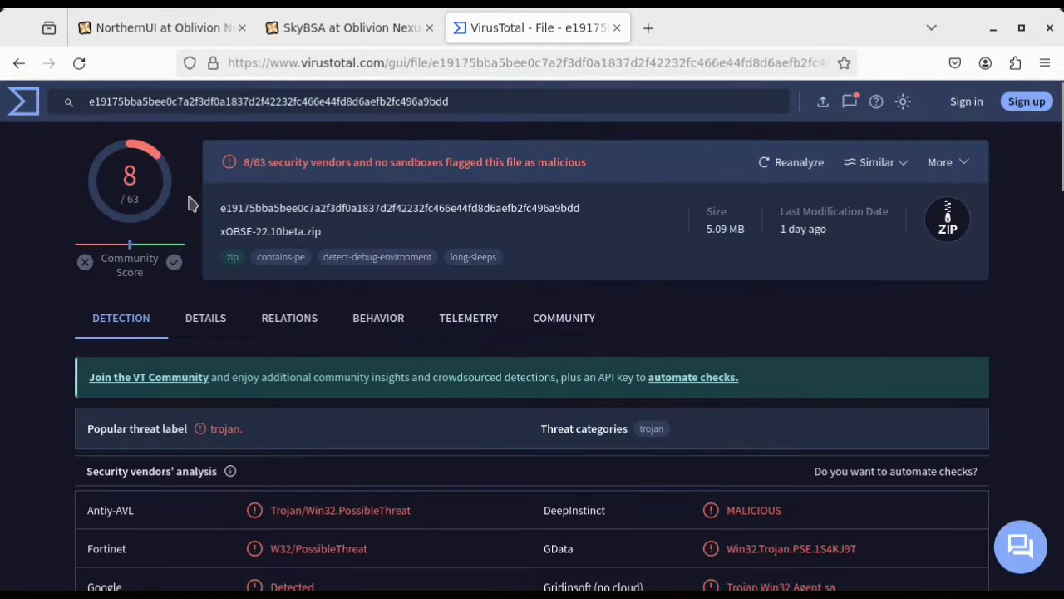
pyautogui.click(18, 67)
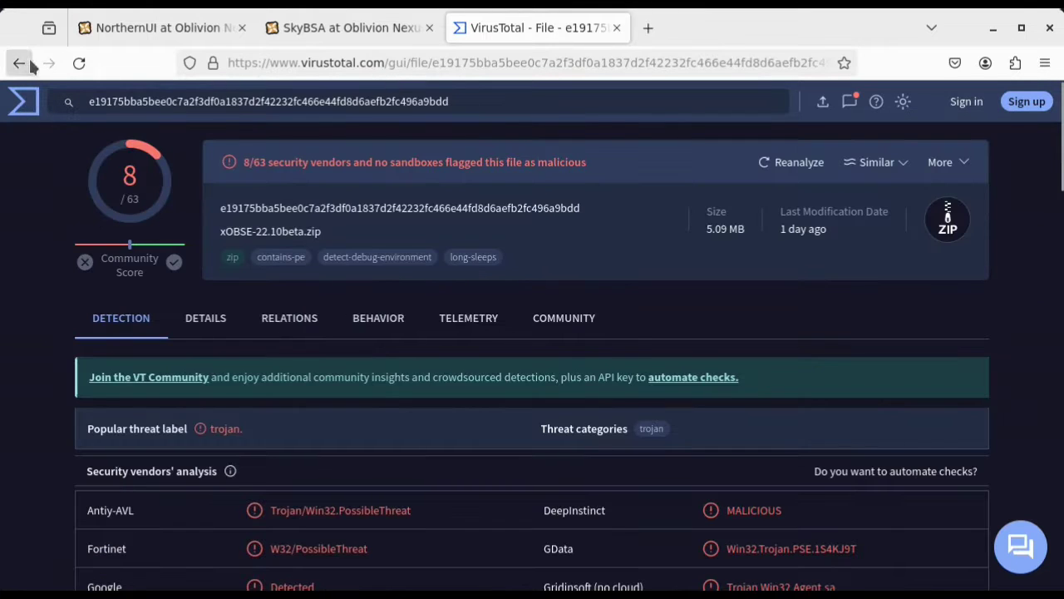
pyautogui.click(20, 65)
pyautogui.click(20, 65)
pyautogui.click(20, 65)
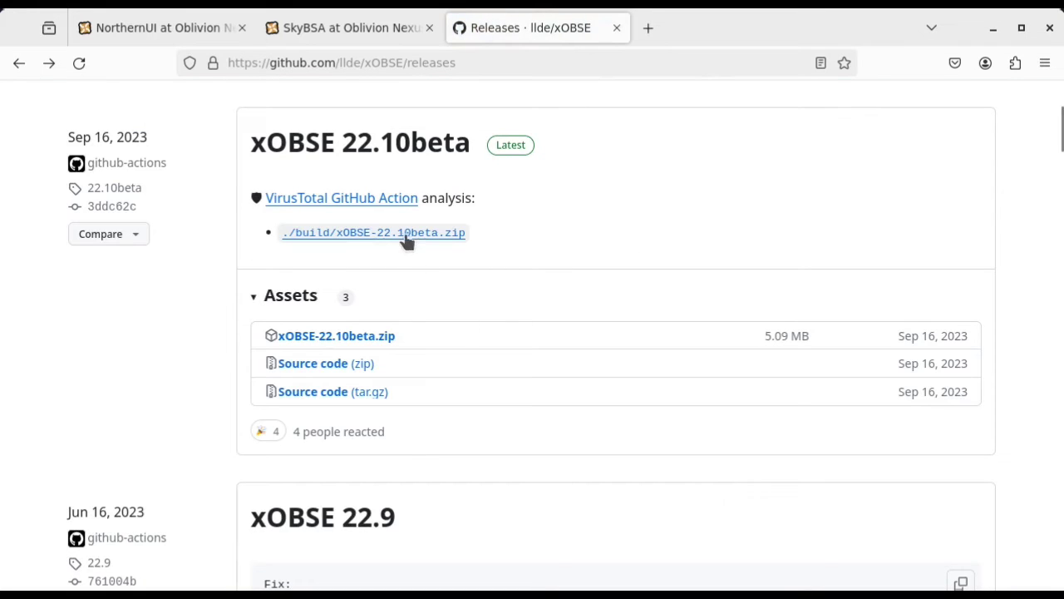
pyautogui.click(322, 337)
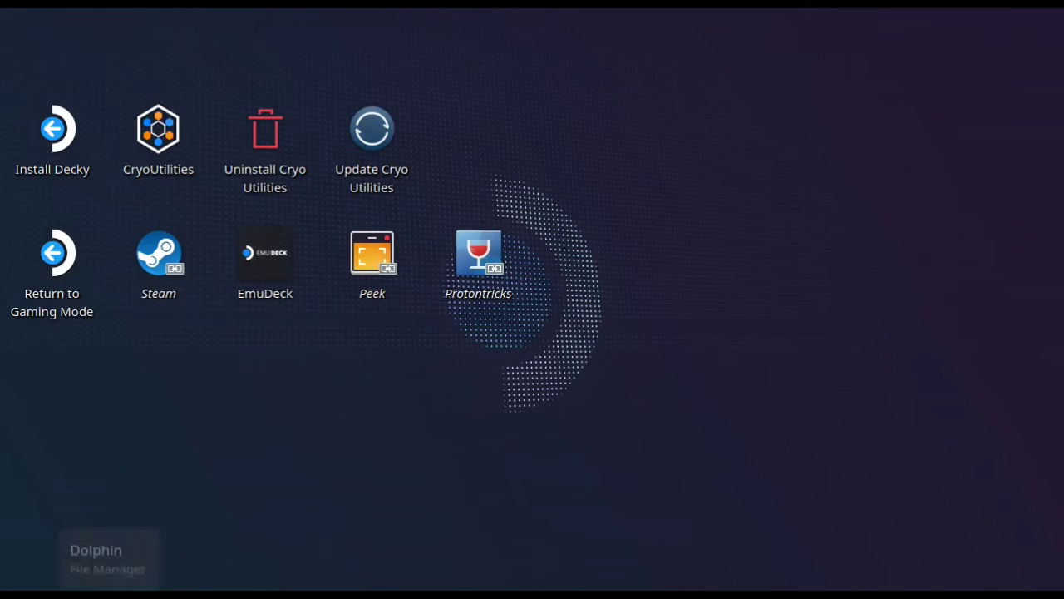
# Open Downloads in Dolphin and create a new folder named obse
pyautogui.click(108, 586)
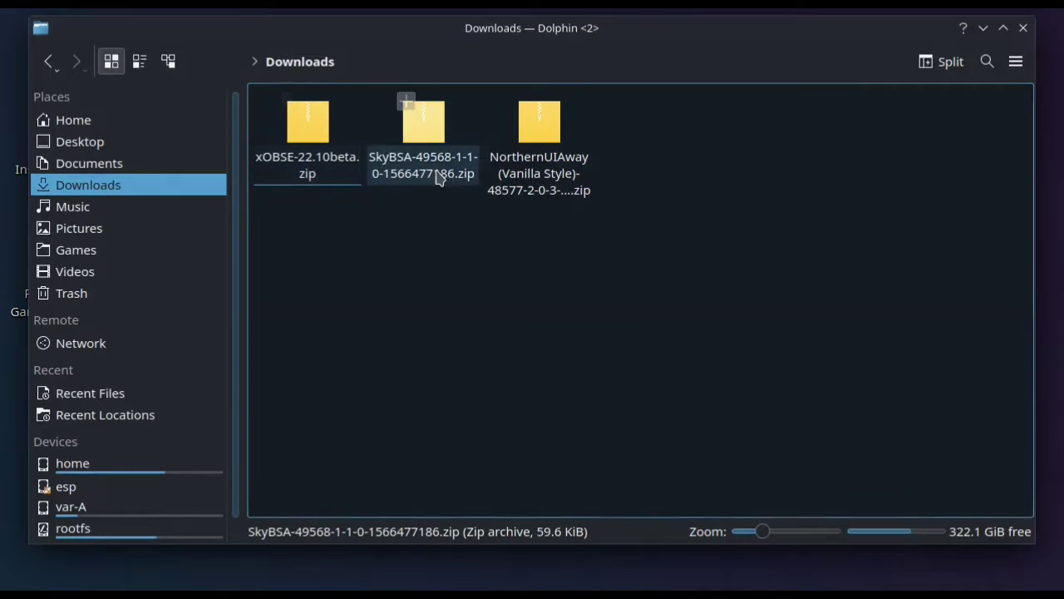
pyautogui.moveTo(449, 255); pyautogui.dragTo(334, 243)
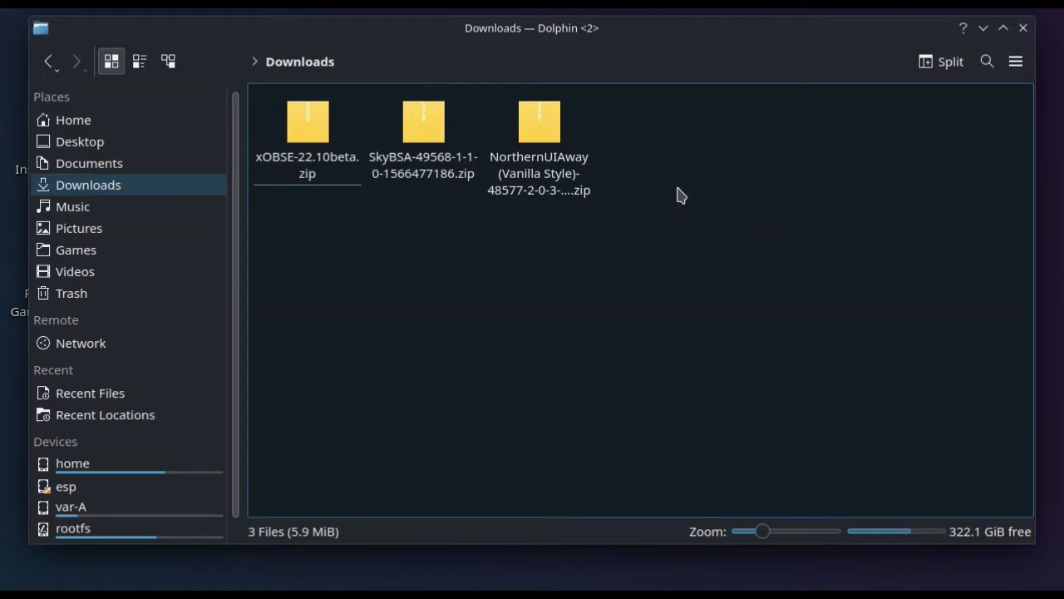
pyautogui.rightClick(690, 145)
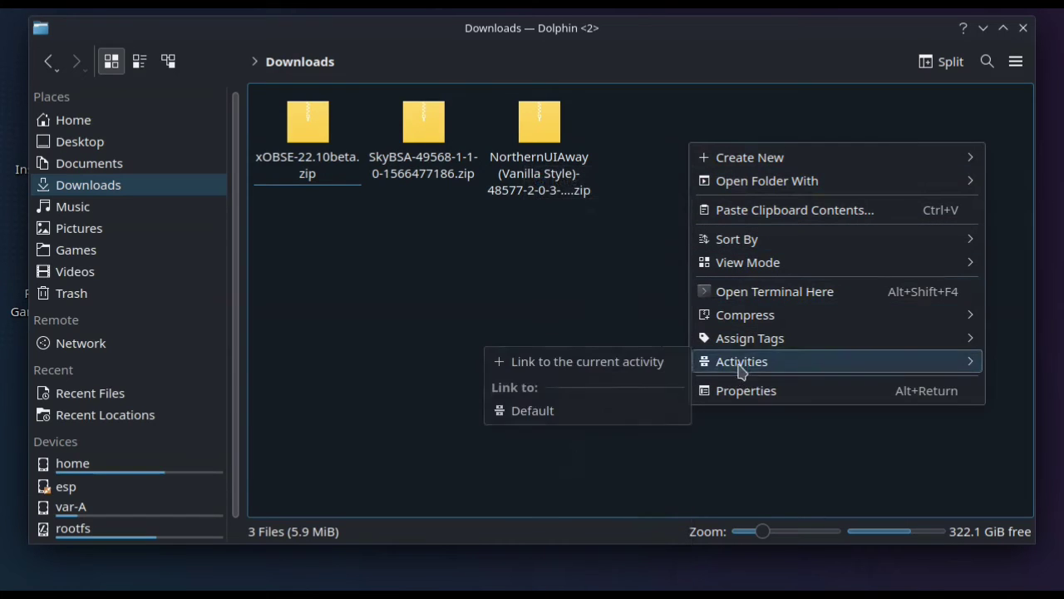
pyautogui.moveTo(761, 180)
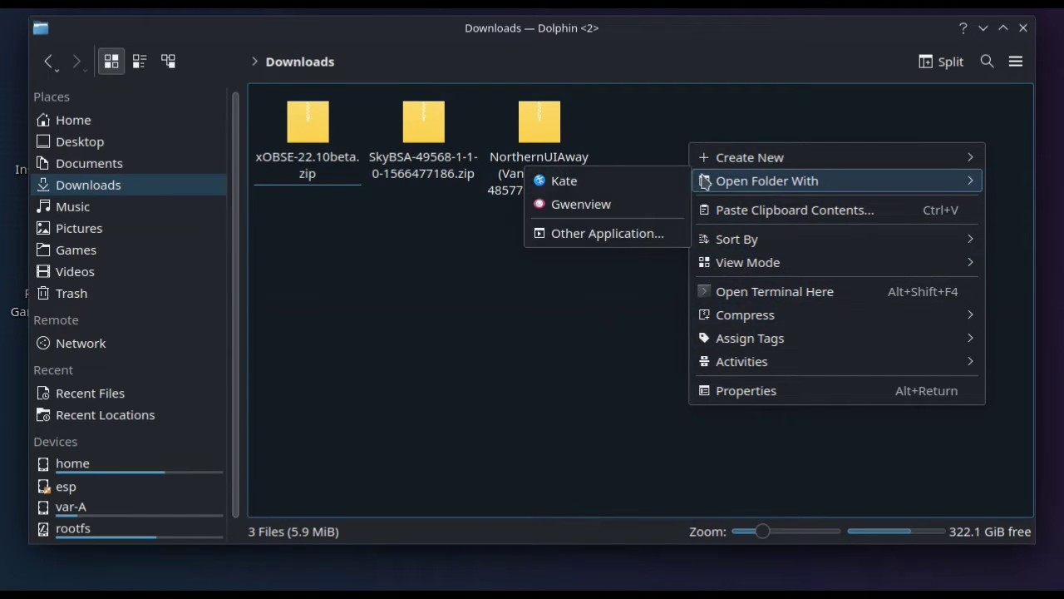
pyautogui.moveTo(711, 163)
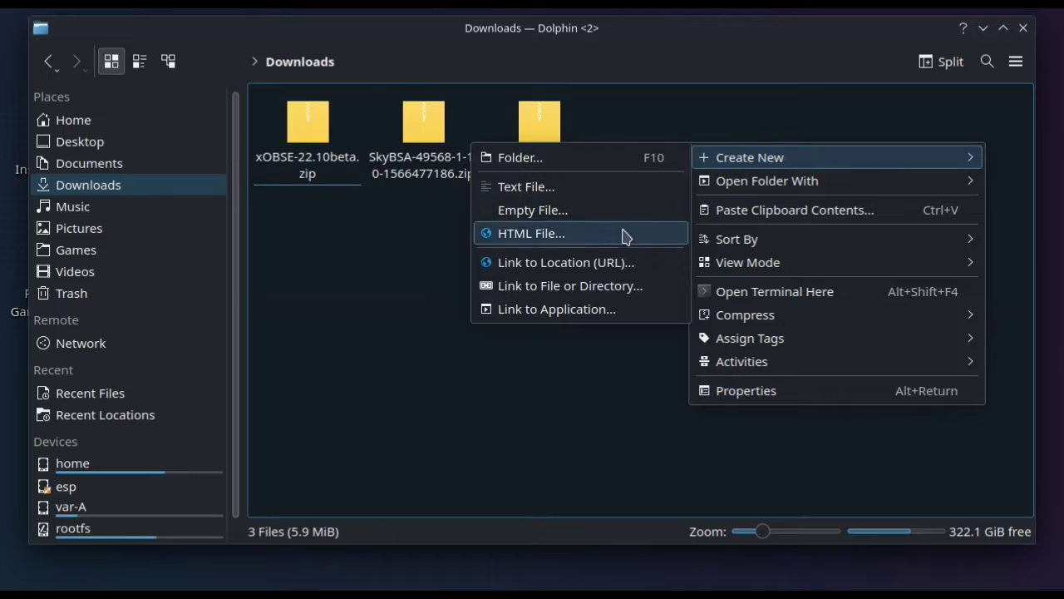
pyautogui.click(605, 158)
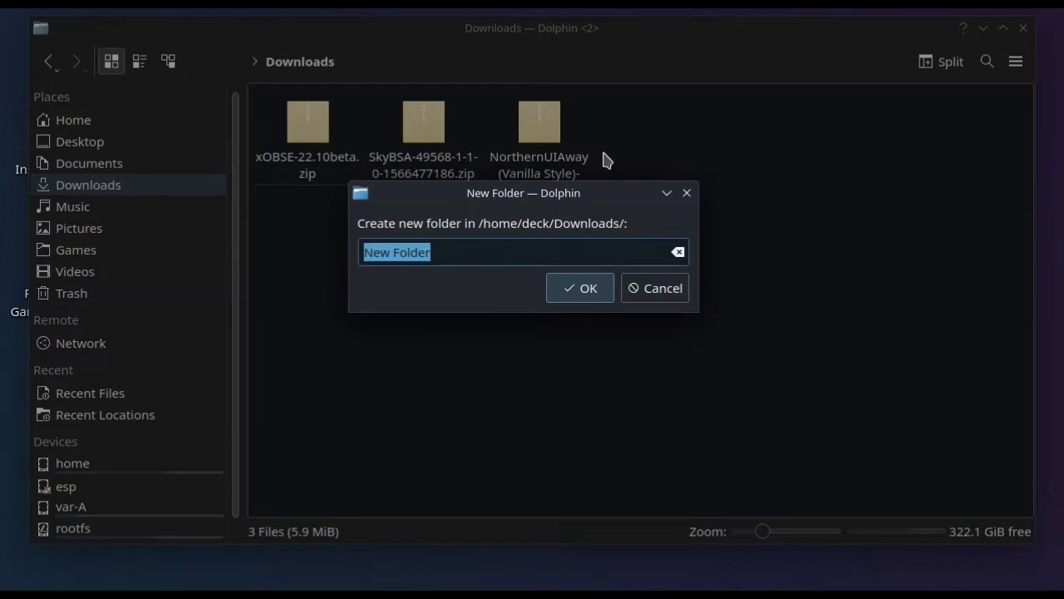
pyautogui.write('o')
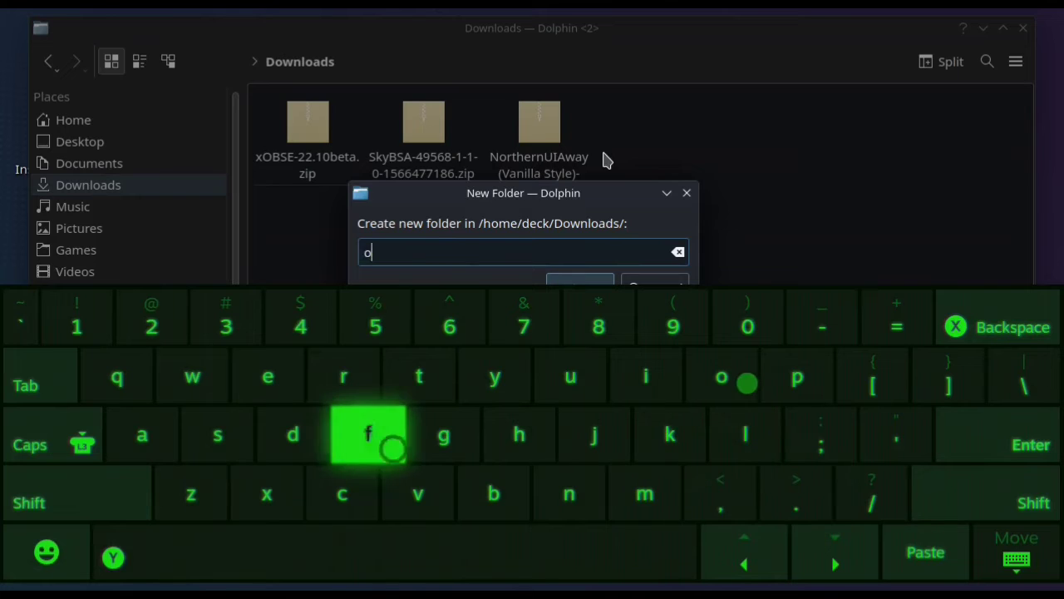
pyautogui.write('bse')
pyautogui.press('Return')
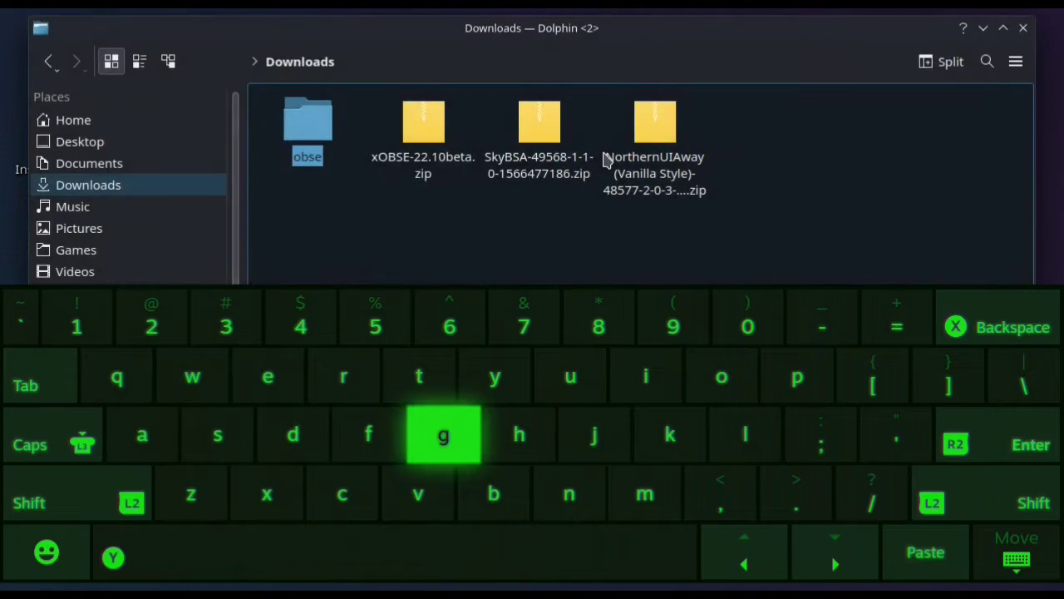
# Create two new folders in Downloads named sky and ui
pyautogui.rightClick(439, 250)
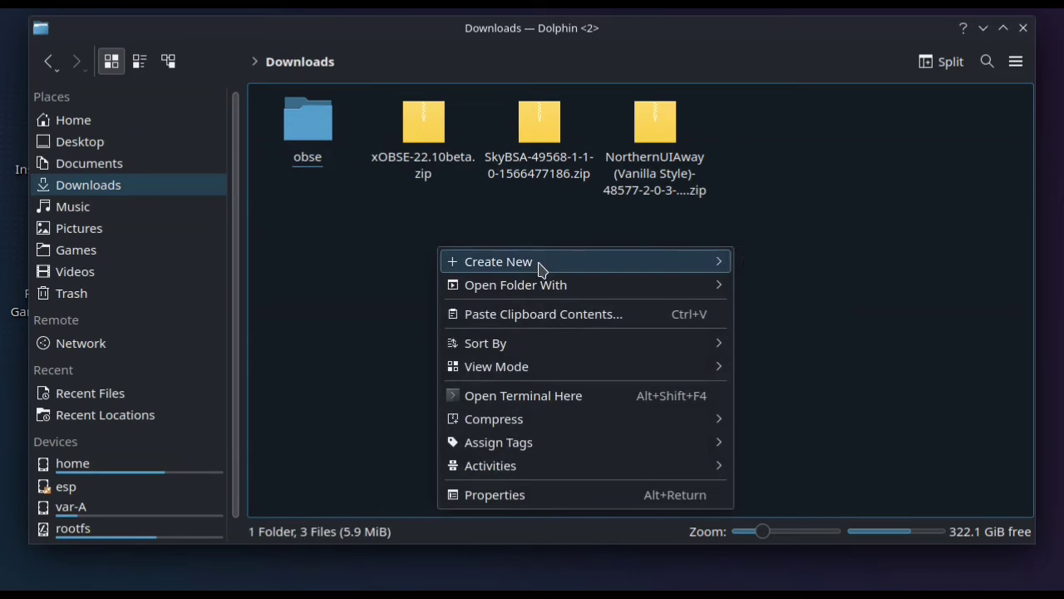
pyautogui.moveTo(527, 268)
pyautogui.click(753, 263)
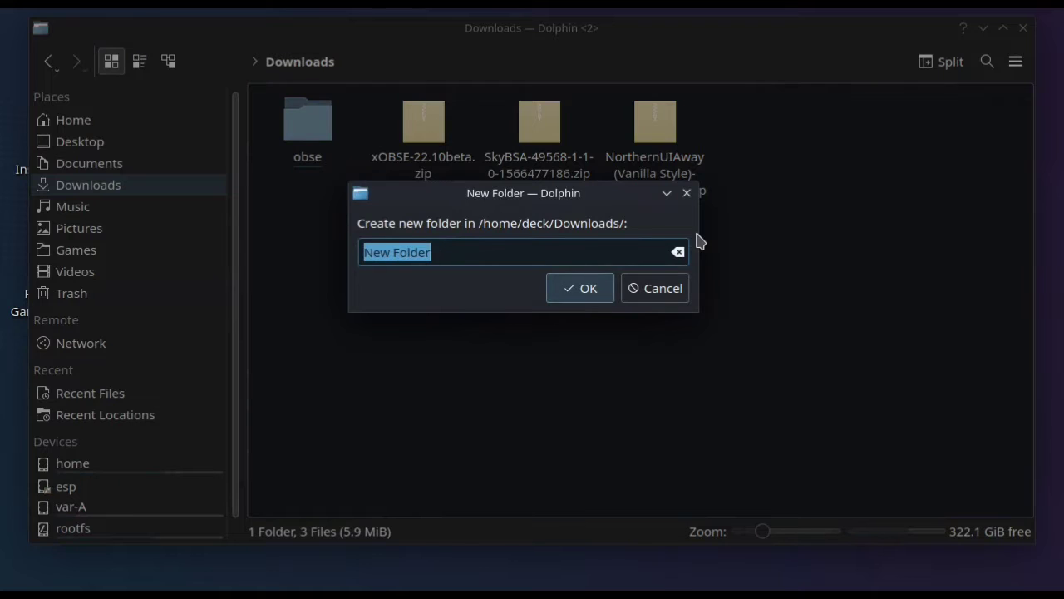
pyautogui.write('s')
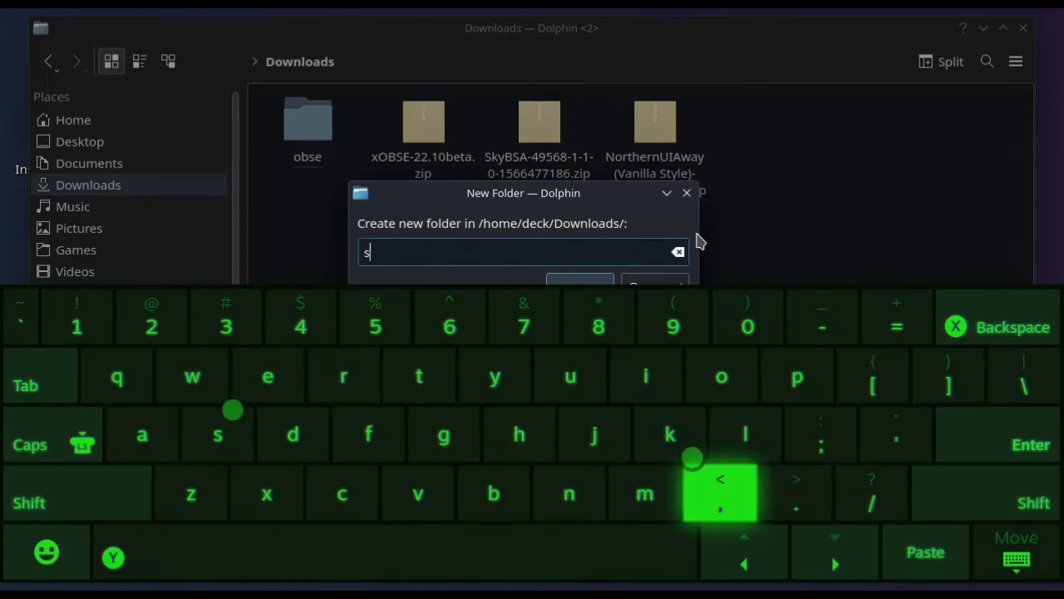
pyautogui.write('ky')
pyautogui.press('Return')
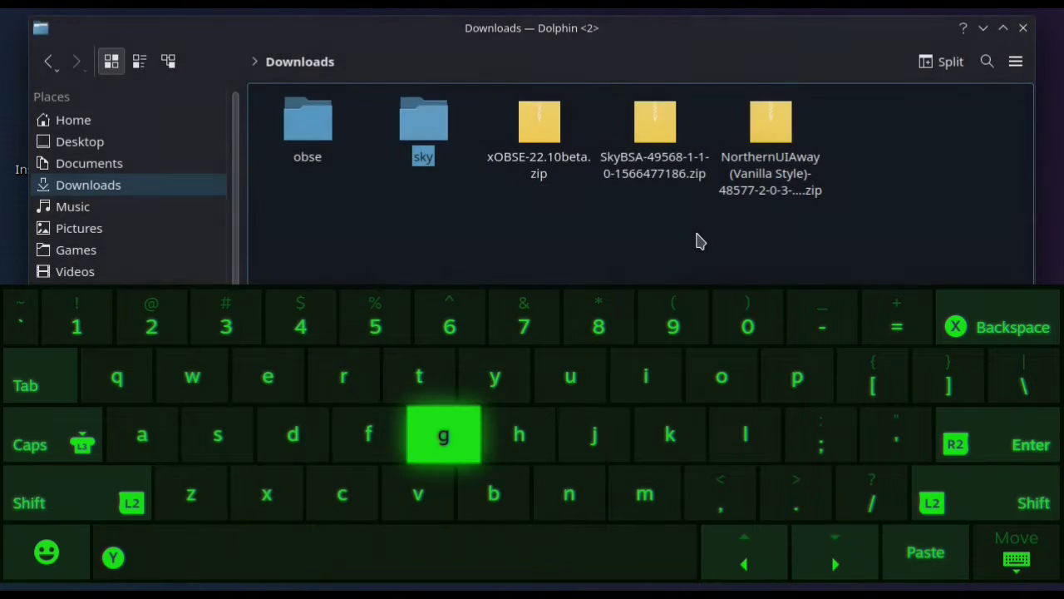
pyautogui.rightClick(574, 301)
pyautogui.moveTo(623, 321)
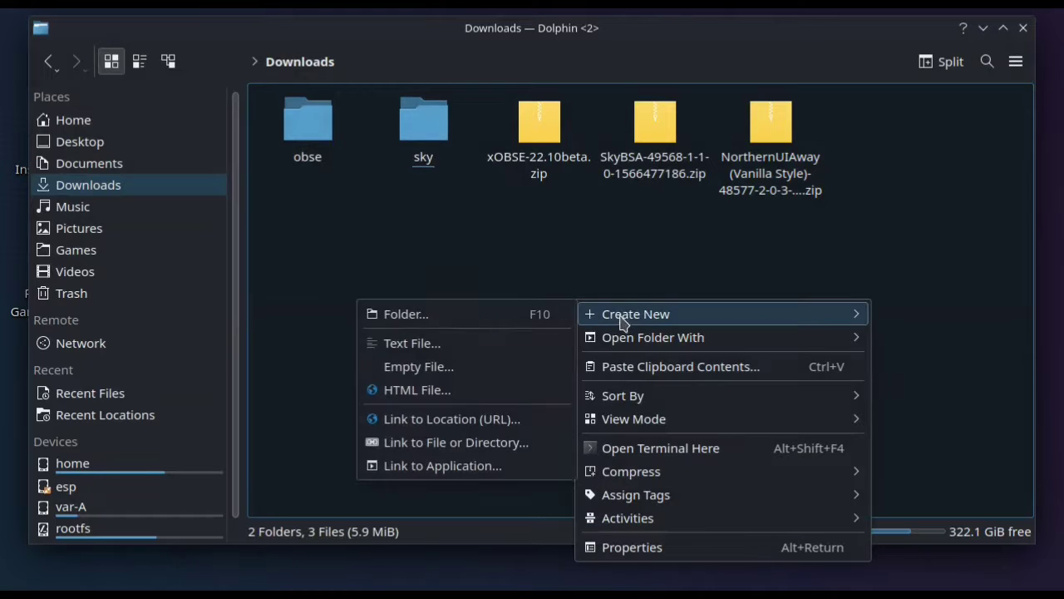
pyautogui.click(526, 316)
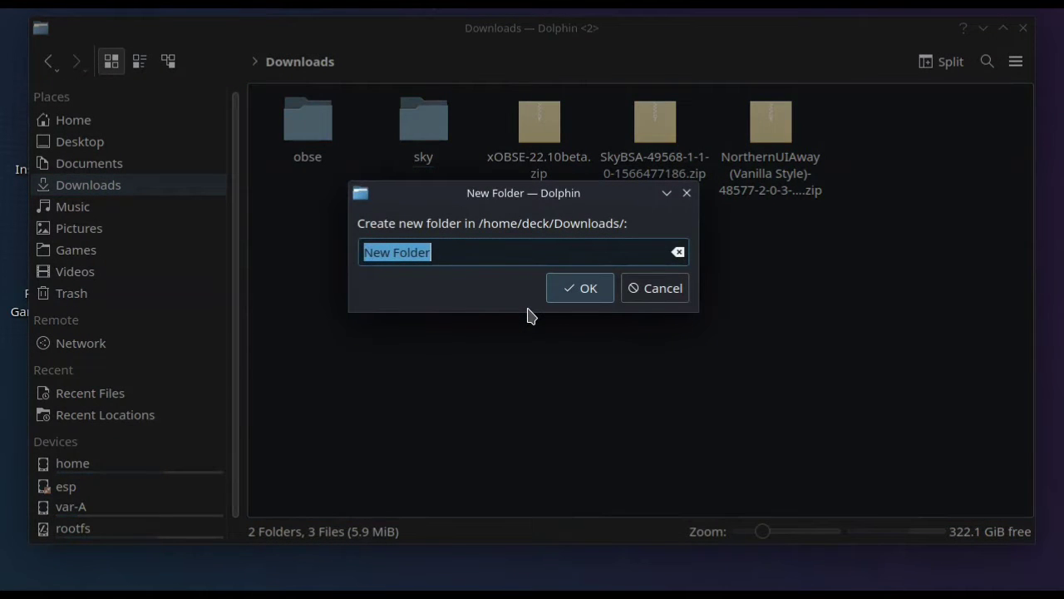
pyautogui.press('super+x')
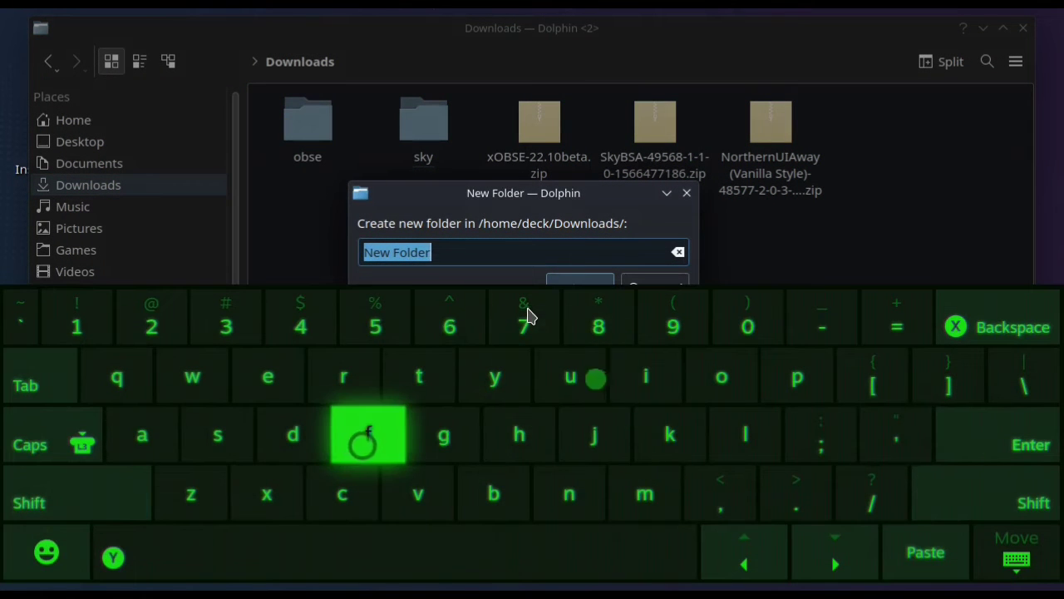
pyautogui.write('ui')
pyautogui.press('Return')
pyautogui.press('super+x')
# Move the xOBSE zip into obse and the SkyBSA zip into sky, dragging NorthernUIAway onto ui
pyautogui.moveTo(640, 108); pyautogui.dragTo(322, 133)
pyautogui.click(397, 143)
pyautogui.moveTo(663, 171); pyautogui.dragTo(431, 135)
pyautogui.click(465, 140)
pyautogui.moveTo(653, 123); pyautogui.dragTo(537, 134)
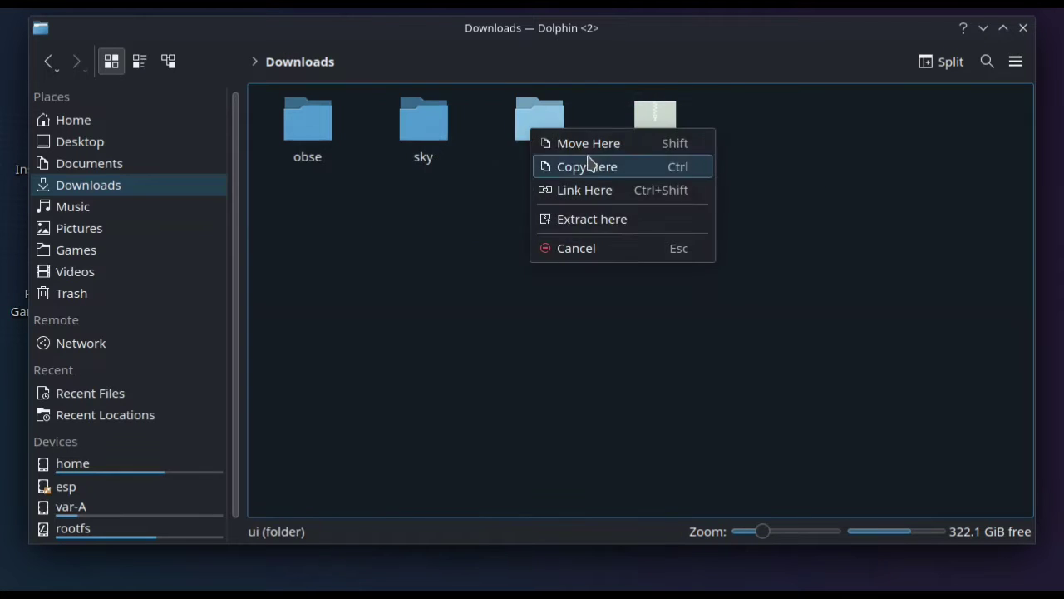
# Finish moving NorthernUIAway into ui, then extract the xOBSE zip inside obse and trash it
pyautogui.click(589, 143)
pyautogui.click(314, 137)
pyautogui.rightClick(312, 148)
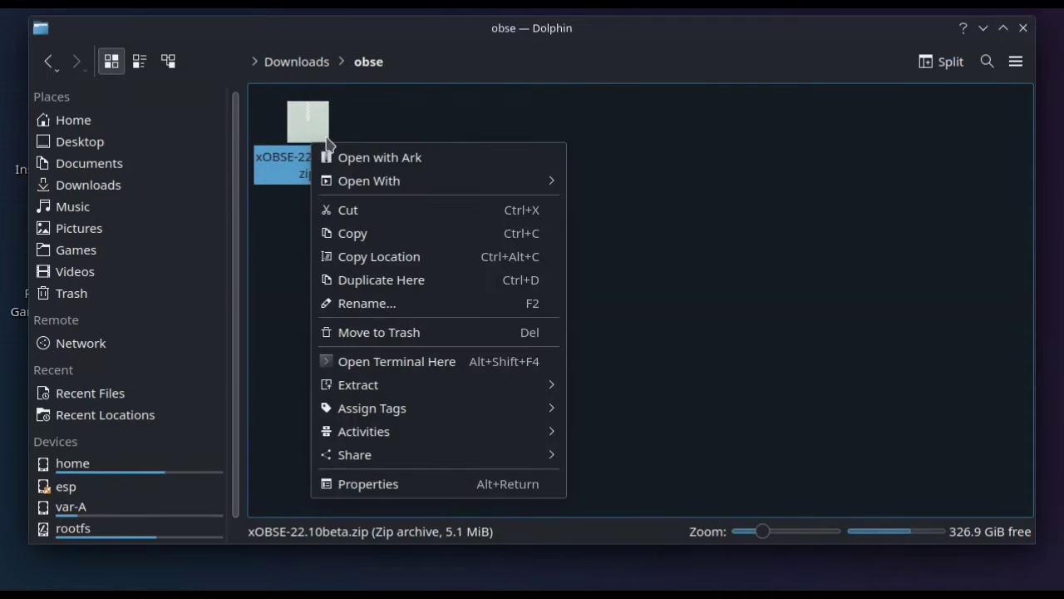
pyautogui.click(613, 387)
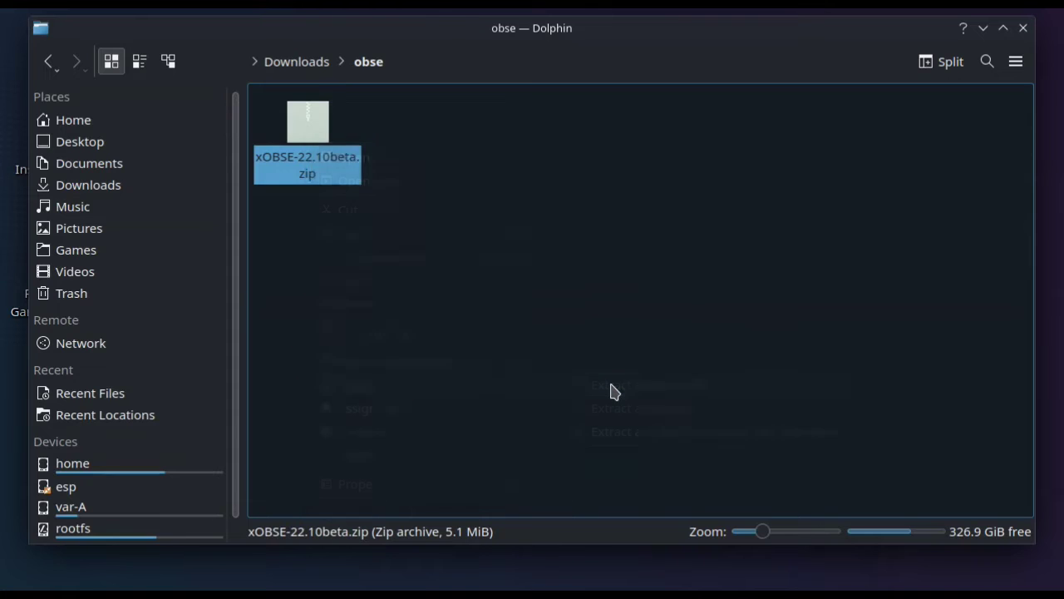
pyautogui.click(614, 391)
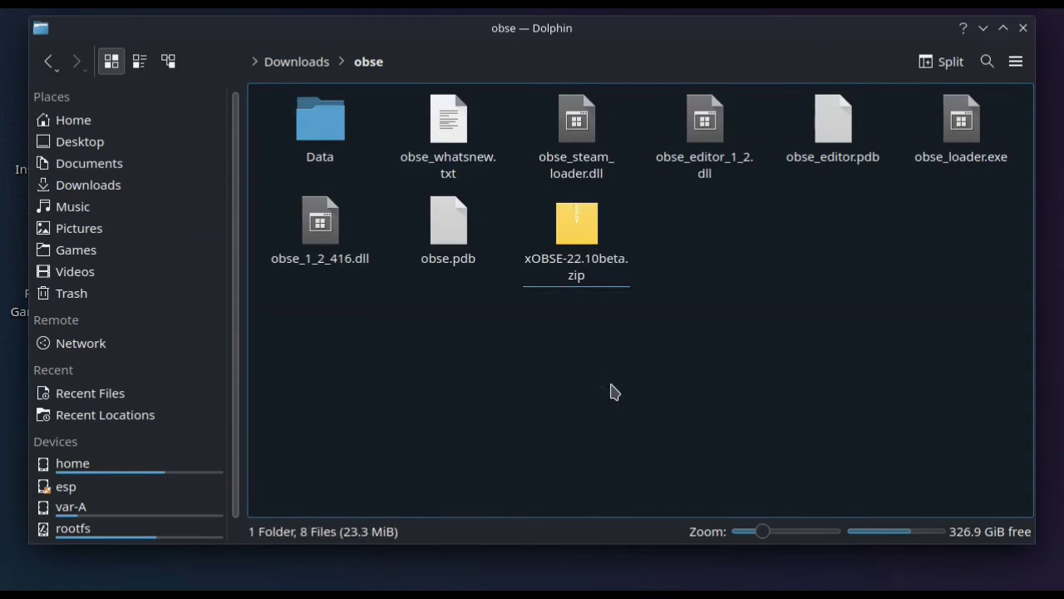
pyautogui.moveTo(567, 226); pyautogui.dragTo(124, 294)
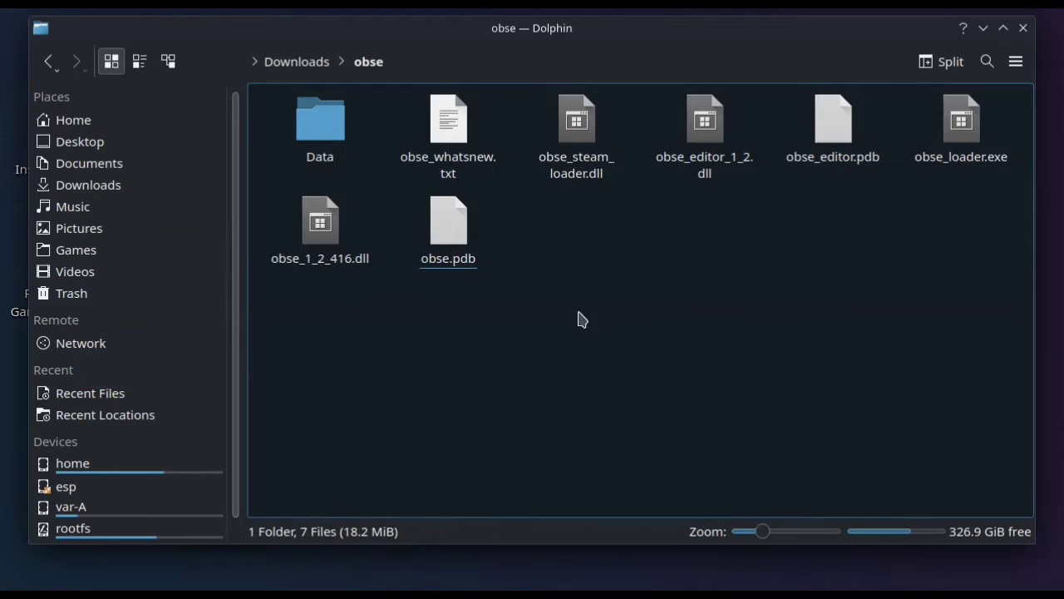
pyautogui.click(49, 61)
# Extract the NorthernUIAway zip inside ui and move the zip to the trash
pyautogui.doubleClick(423, 125)
pyautogui.rightClick(322, 133)
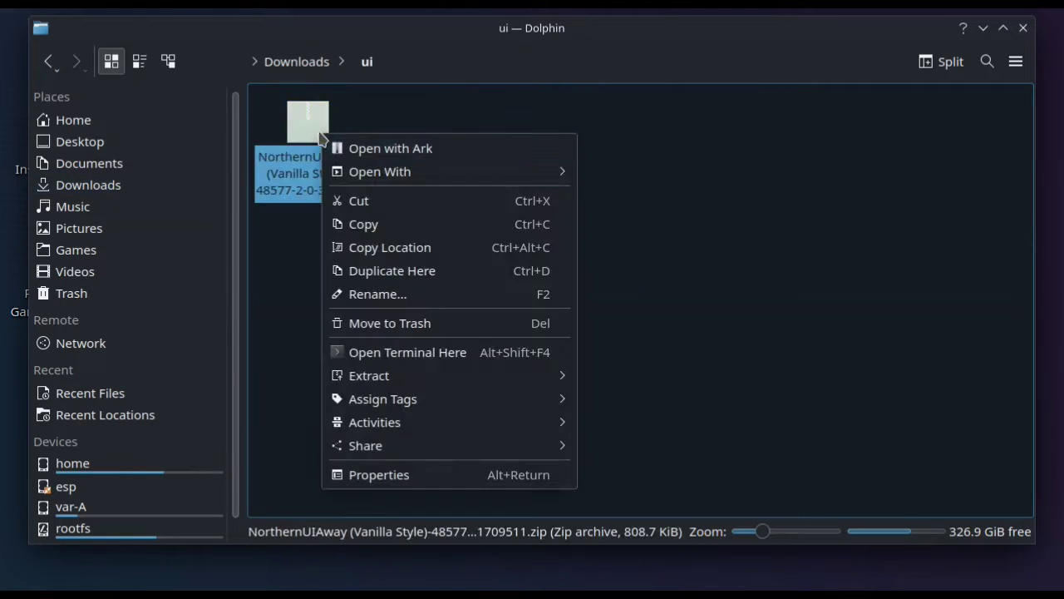
pyautogui.moveTo(446, 382)
pyautogui.click(615, 376)
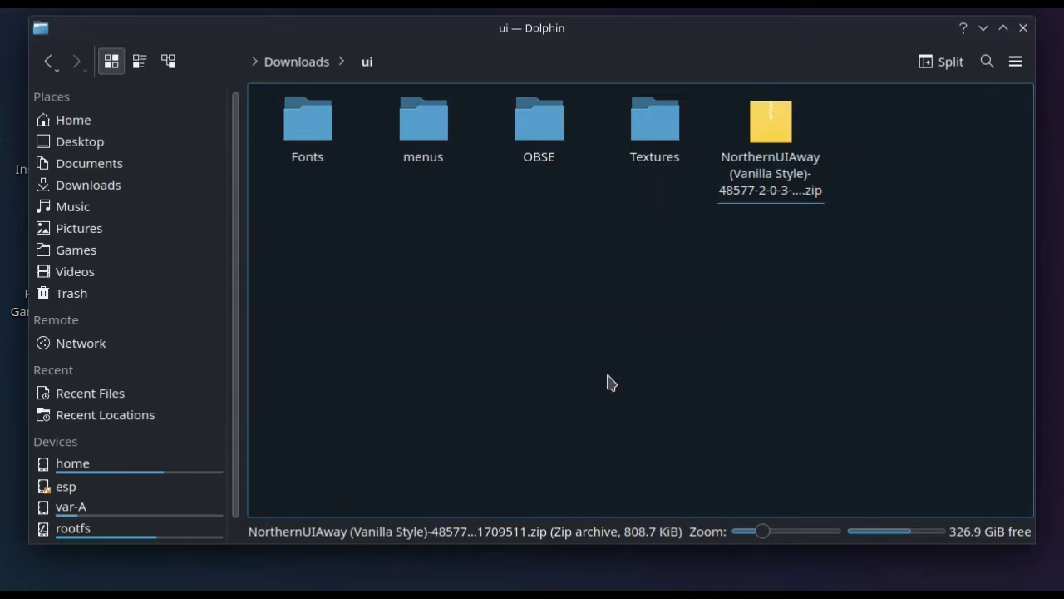
pyautogui.moveTo(779, 135); pyautogui.dragTo(613, 208)
pyautogui.click(777, 202)
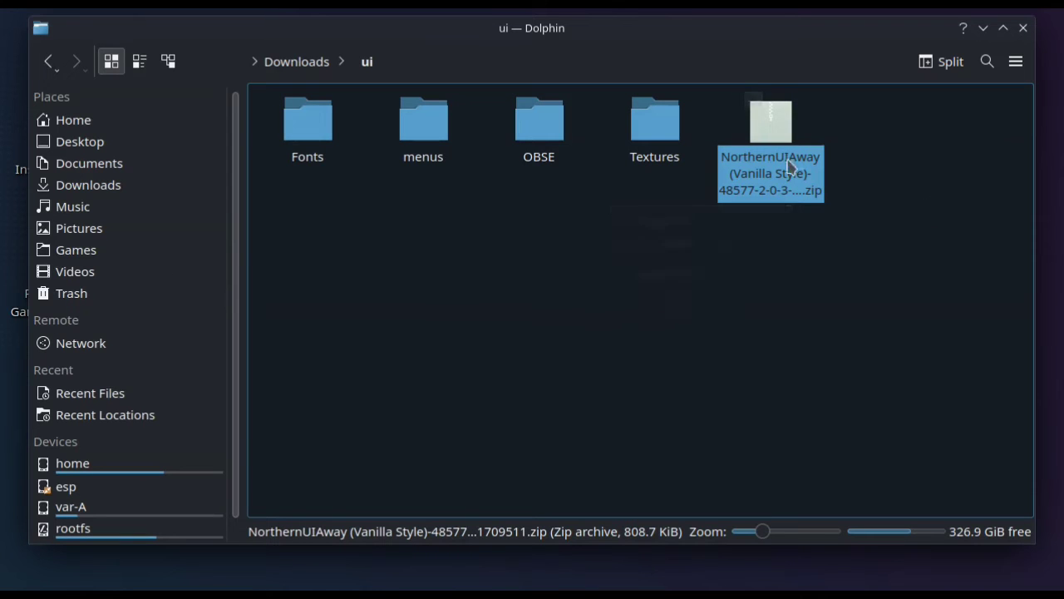
pyautogui.rightClick(786, 139)
pyautogui.click(853, 330)
pyautogui.click(48, 61)
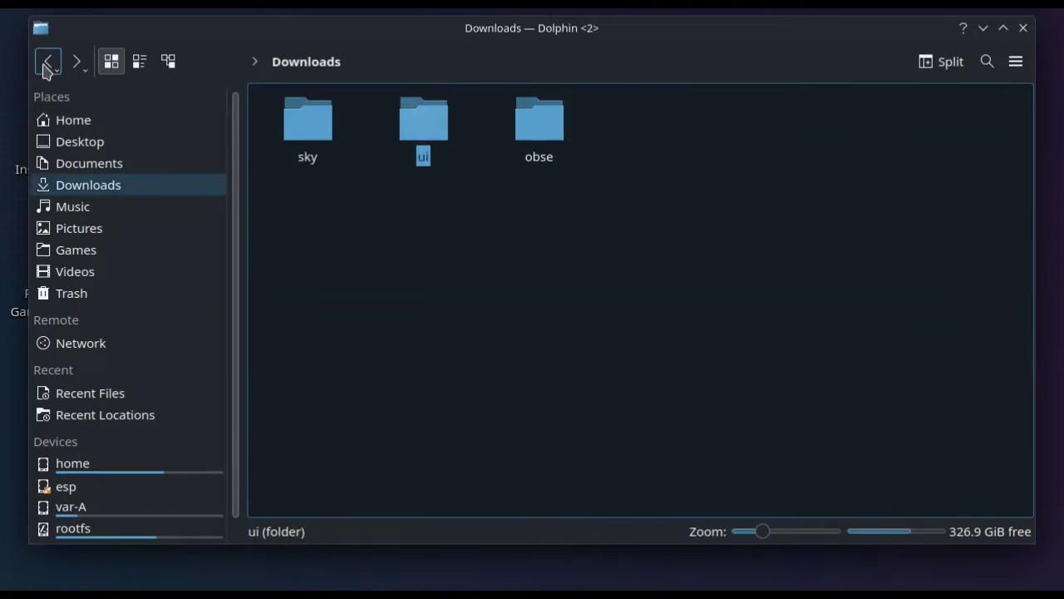
# Extract the SkyBSA zip inside sky, trash it, and confirm OBSE/Plugins/SkyBSA.dll exists
pyautogui.doubleClick(307, 120)
pyautogui.rightClick(314, 133)
pyautogui.moveTo(444, 375)
pyautogui.click(613, 385)
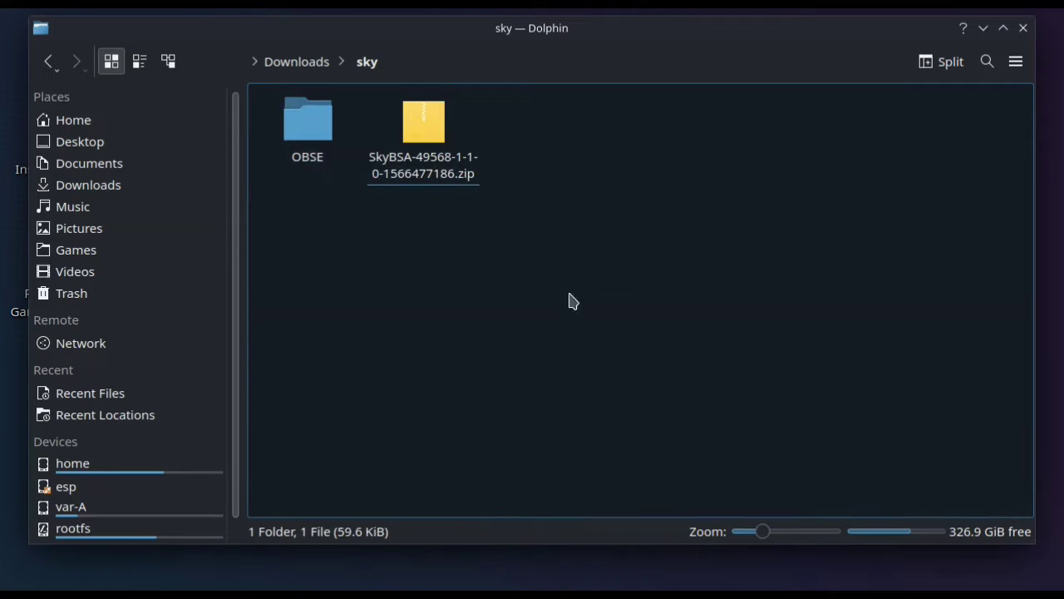
pyautogui.click(457, 174)
pyautogui.rightClick(459, 173)
pyautogui.click(541, 359)
pyautogui.doubleClick(320, 158)
pyautogui.doubleClick(306, 153)
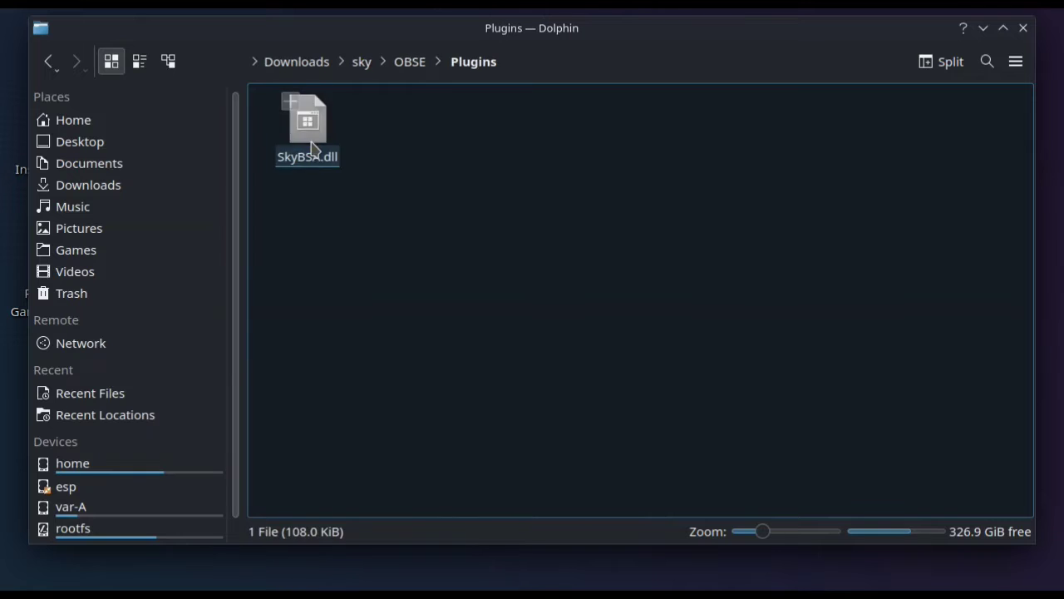
# Return to Downloads and minimise Dolphin to the desktop
pyautogui.click(52, 65)
pyautogui.click(49, 64)
pyautogui.click(48, 64)
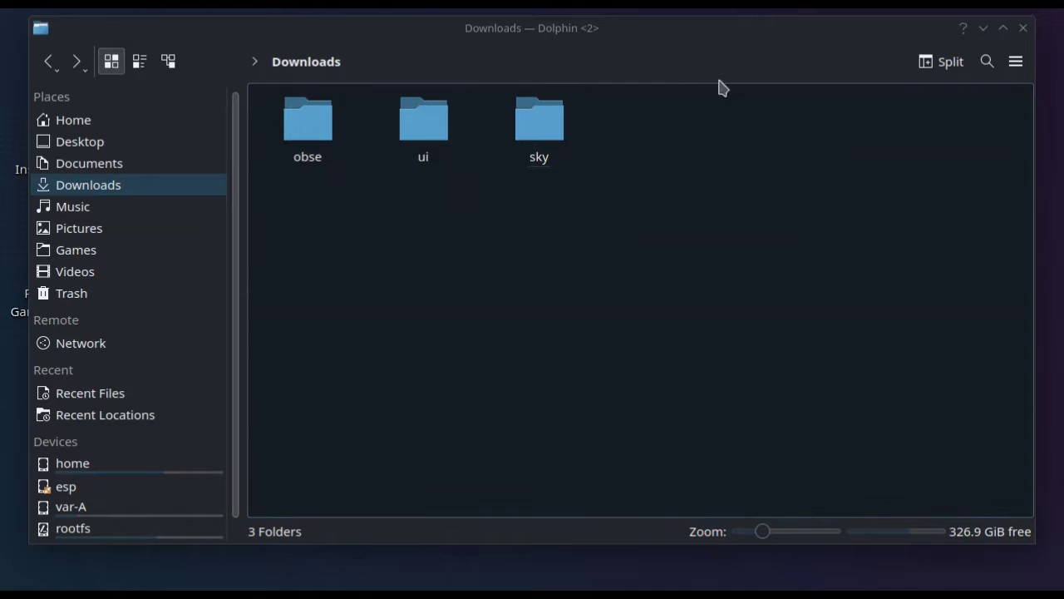
pyautogui.click(984, 29)
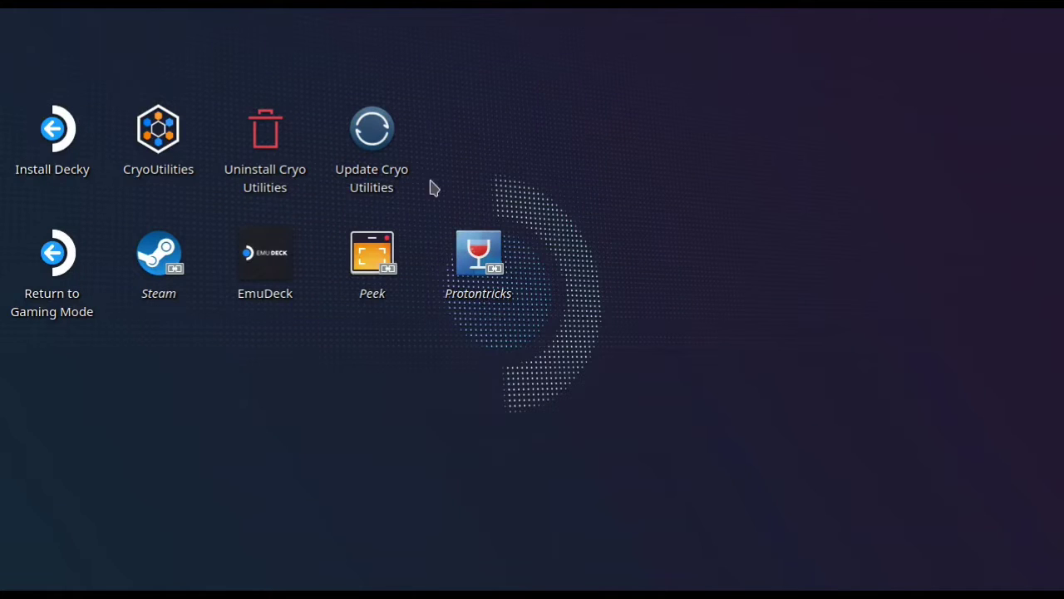
# Launch Steam and browse Oblivion's local files via Manage > Browse local files in the library
pyautogui.doubleClick(177, 260)
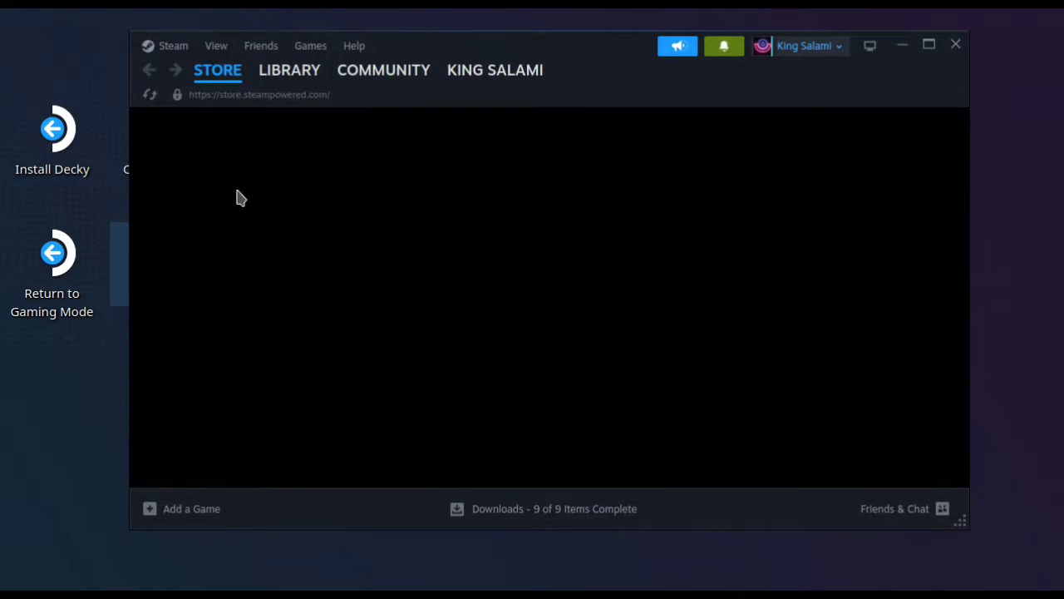
pyautogui.click(310, 70)
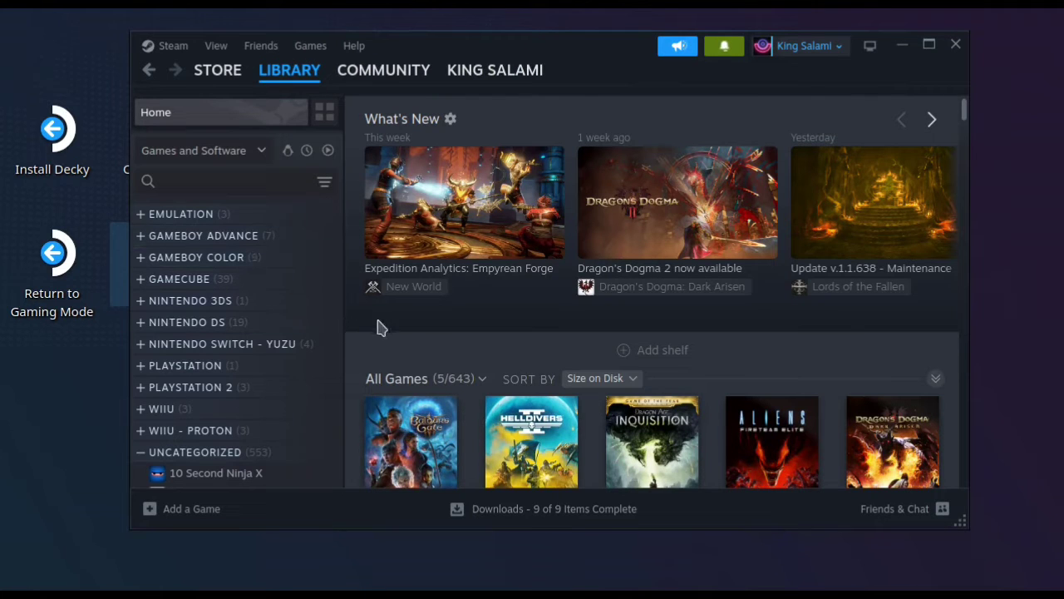
pyautogui.scroll(-3, 532, 440)
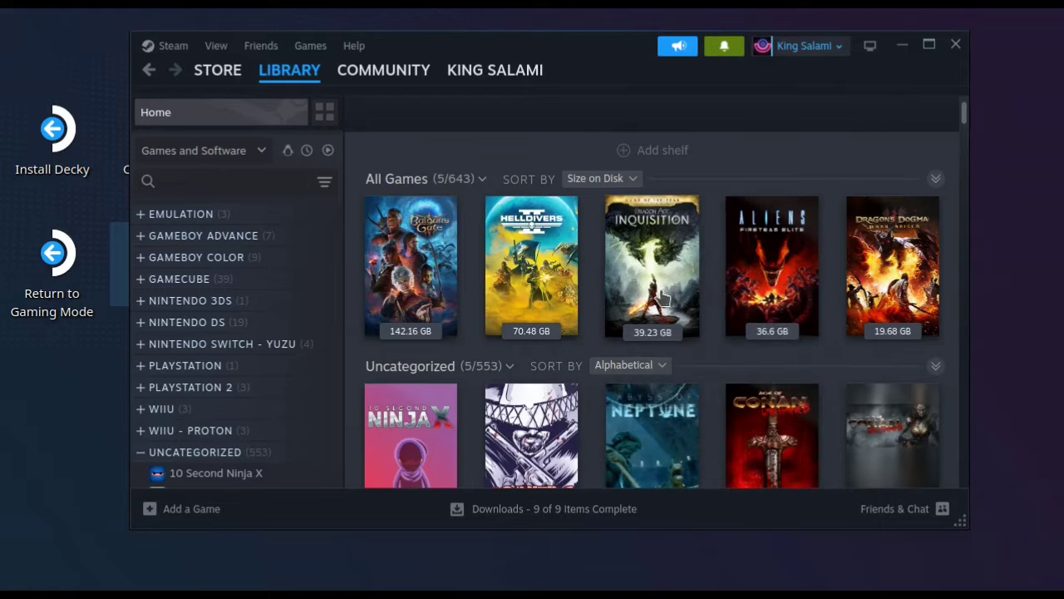
pyautogui.scroll(-1, 641, 309)
pyautogui.scroll(-5, 640, 310)
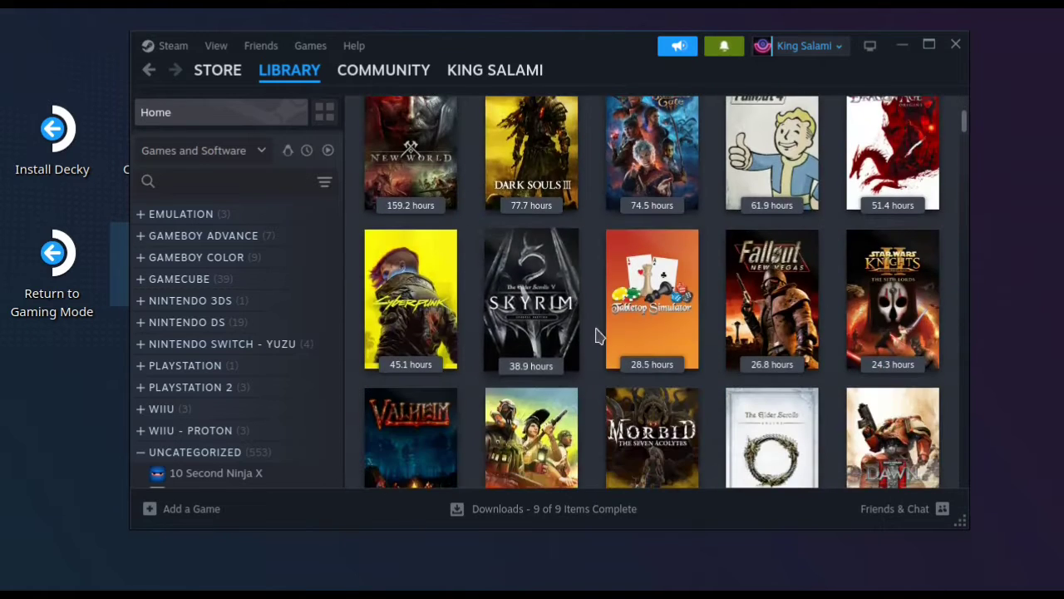
pyautogui.scroll(-1, 724, 303)
pyautogui.scroll(1, 707, 299)
pyautogui.scroll(-10, 623, 237)
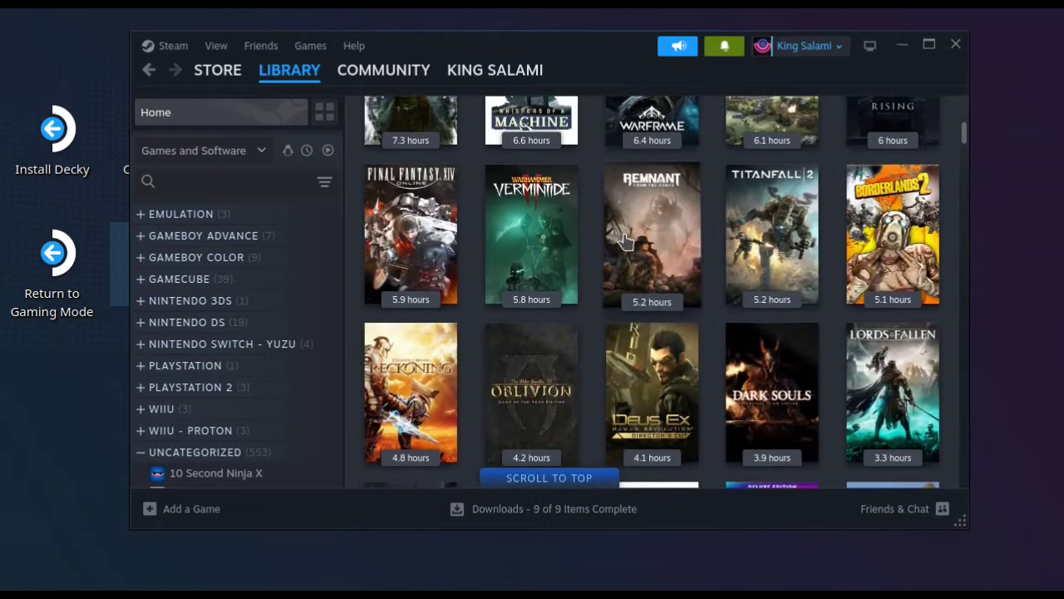
pyautogui.rightClick(526, 376)
pyautogui.moveTo(555, 473)
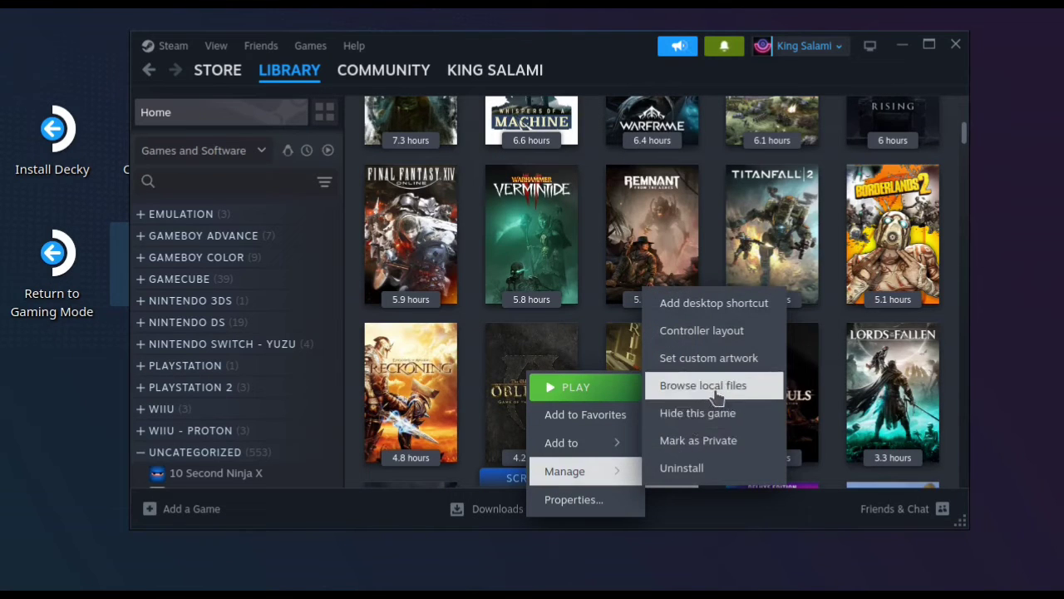
pyautogui.click(715, 387)
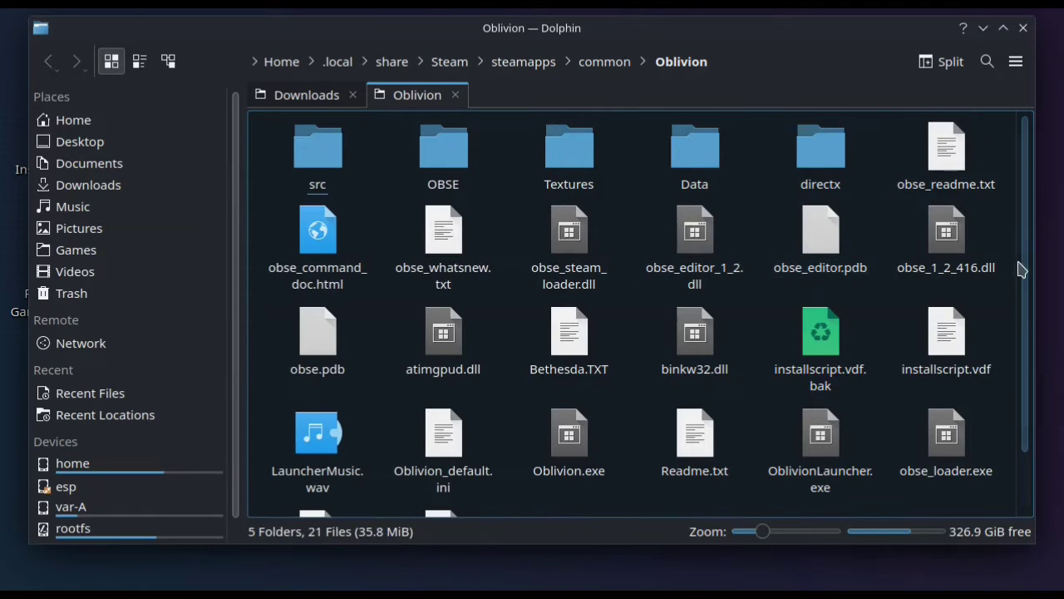
# Select and cut all eight extracted xOBSE items in Downloads/obse
pyautogui.scroll(-2, 1025, 294)
pyautogui.scroll(-2, 1022, 324)
pyautogui.scroll(3, 1025, 350)
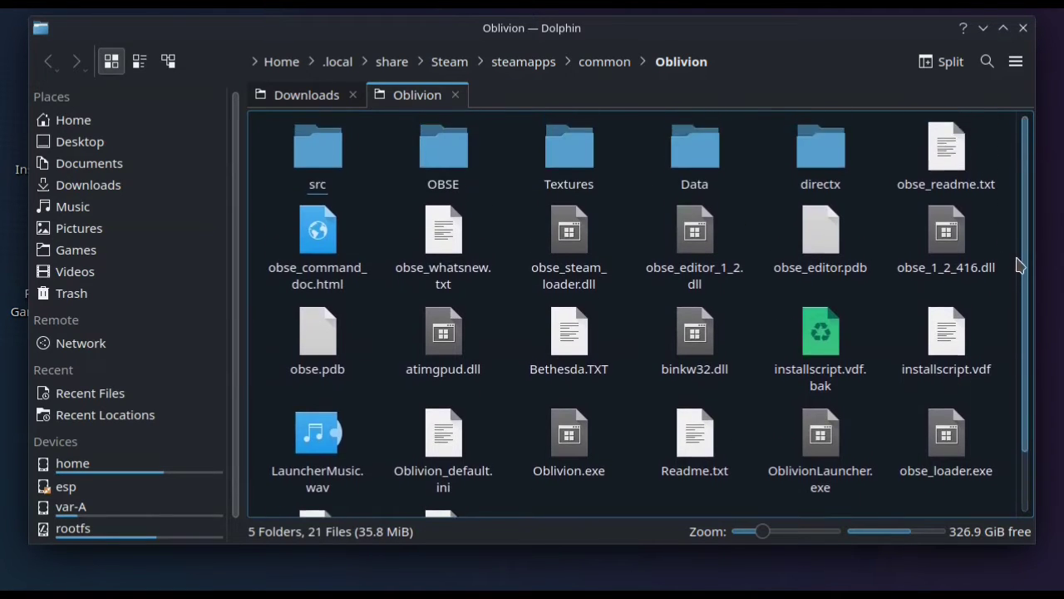
pyautogui.click(321, 97)
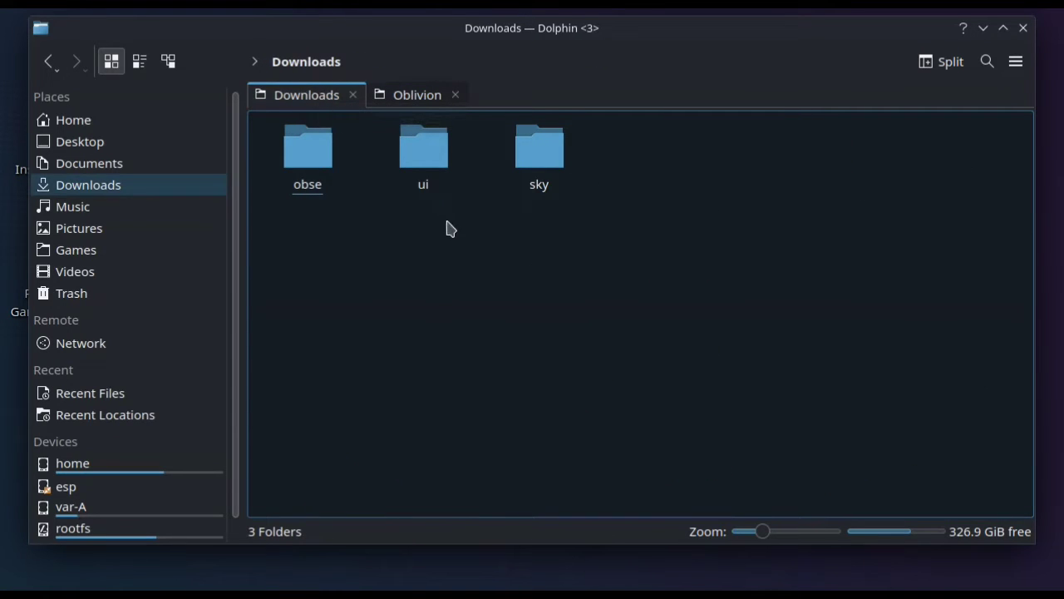
pyautogui.click(323, 164)
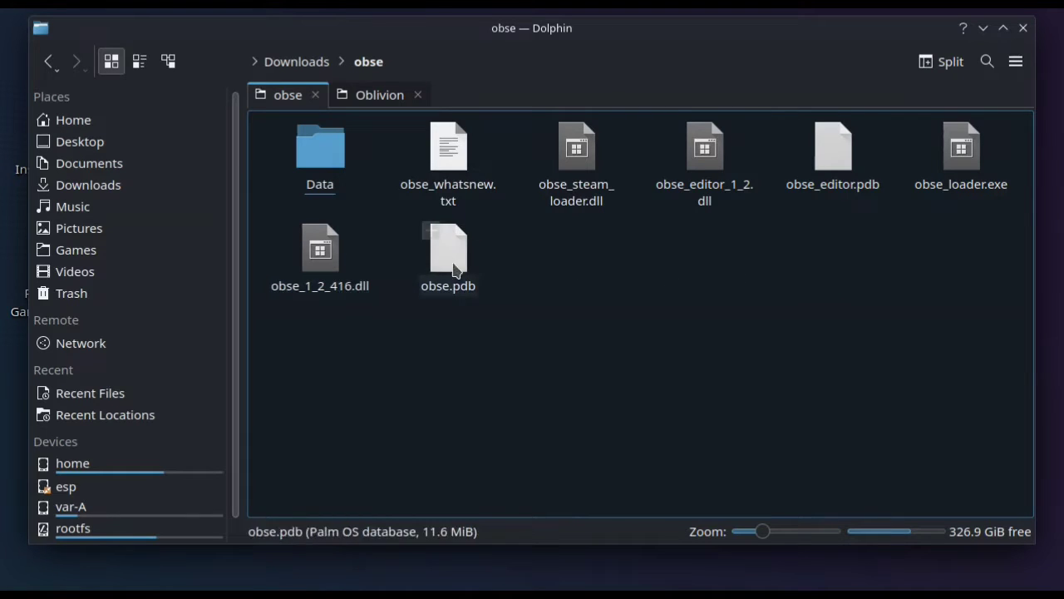
pyautogui.click(318, 175)
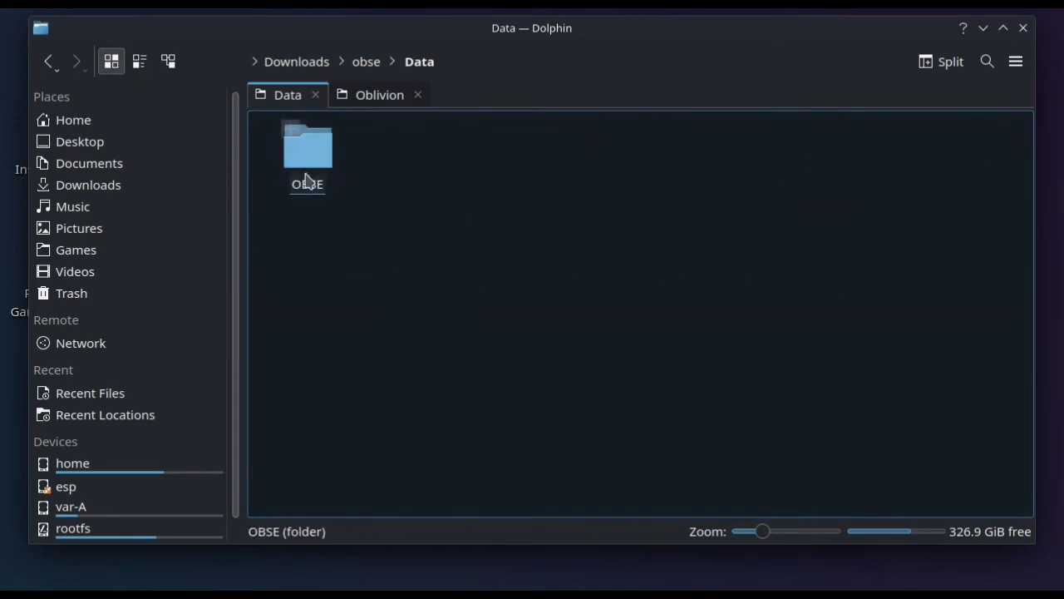
pyautogui.click(49, 62)
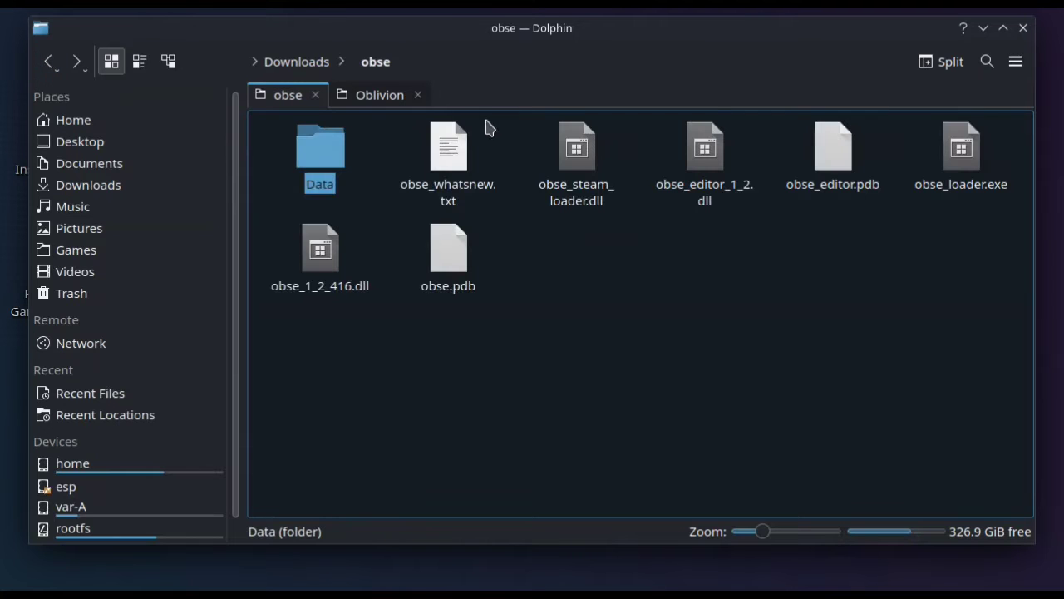
pyautogui.moveTo(983, 335); pyautogui.dragTo(340, 156)
pyautogui.rightClick(339, 156)
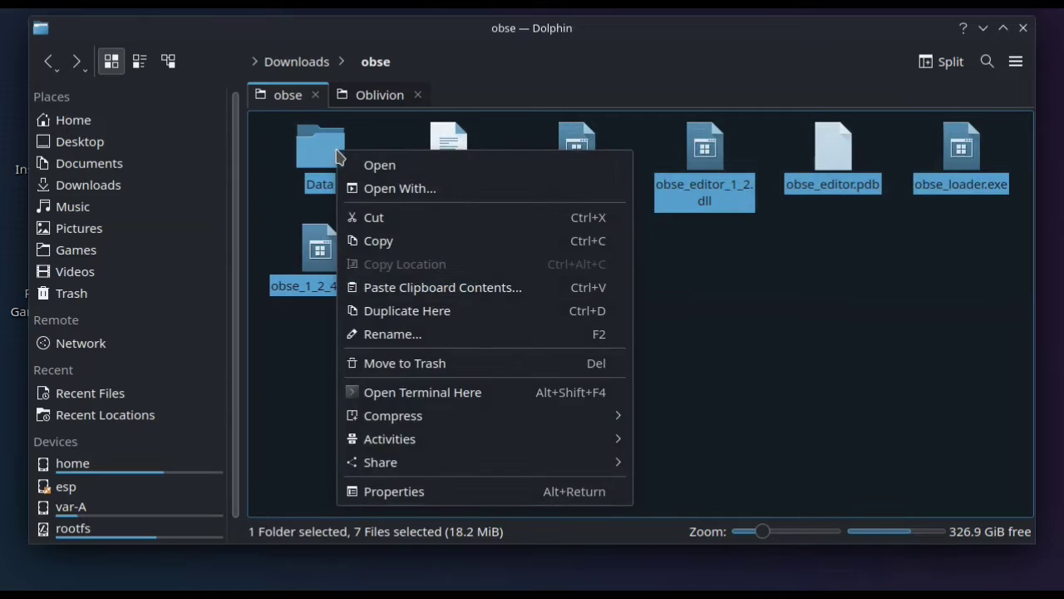
pyautogui.click(379, 218)
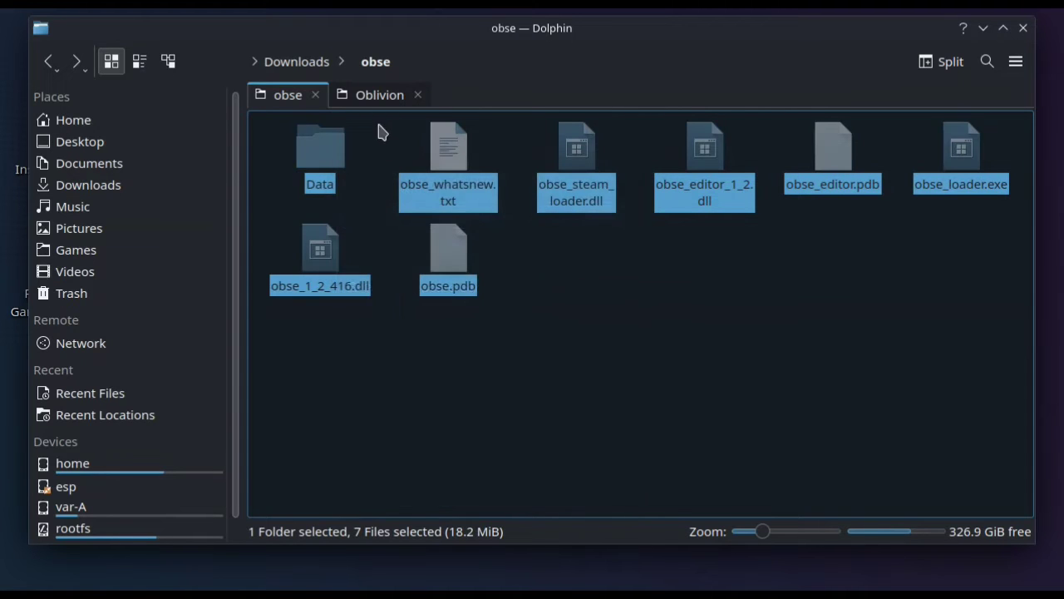
# Paste the eight xOBSE items into Oblivion's folder, merging Data and overwriting all existing files
pyautogui.click(390, 96)
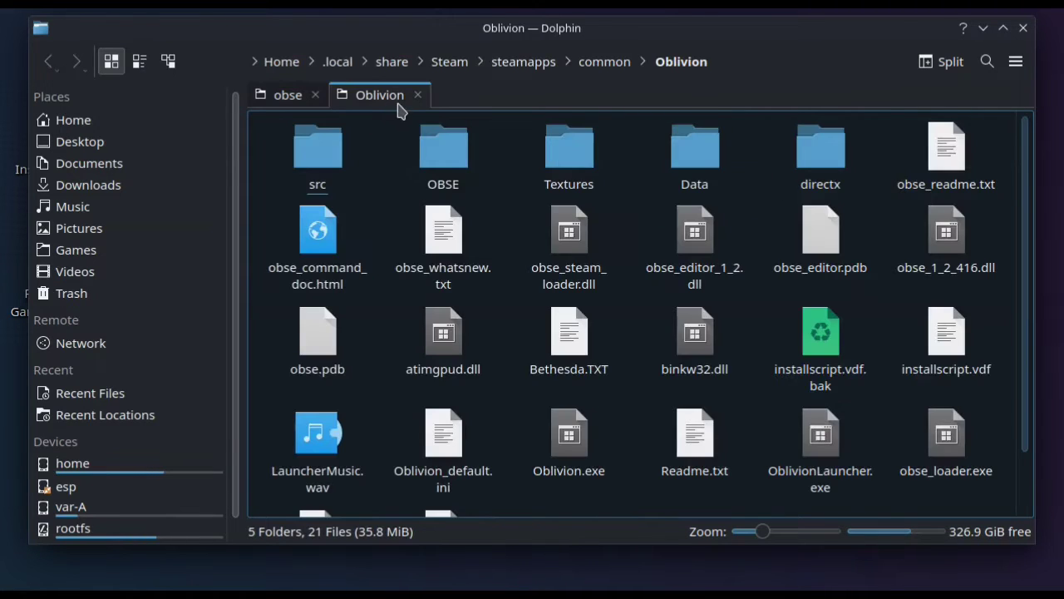
pyautogui.rightClick(397, 199)
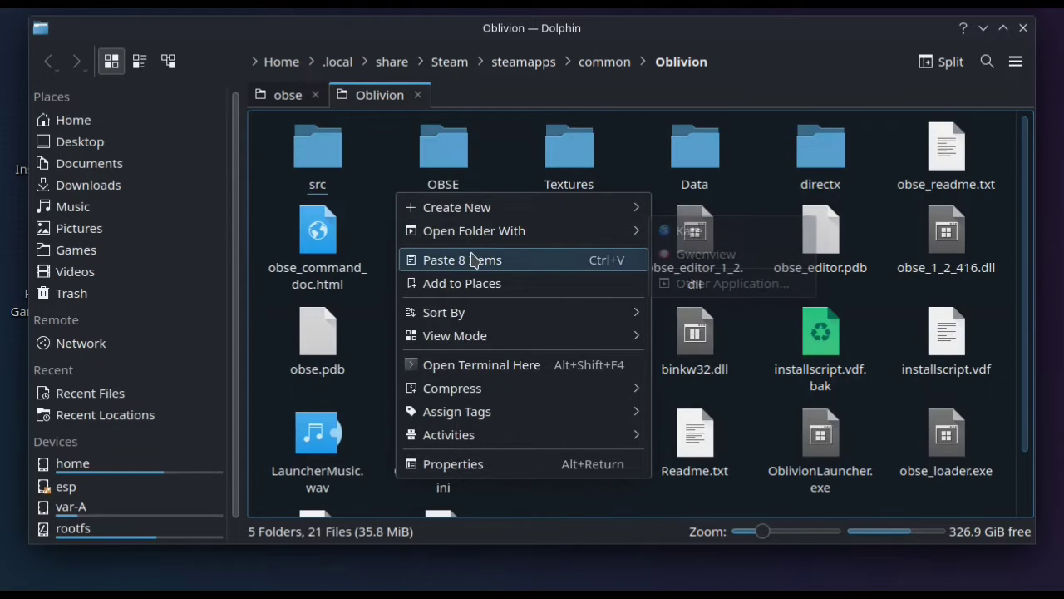
pyautogui.click(463, 260)
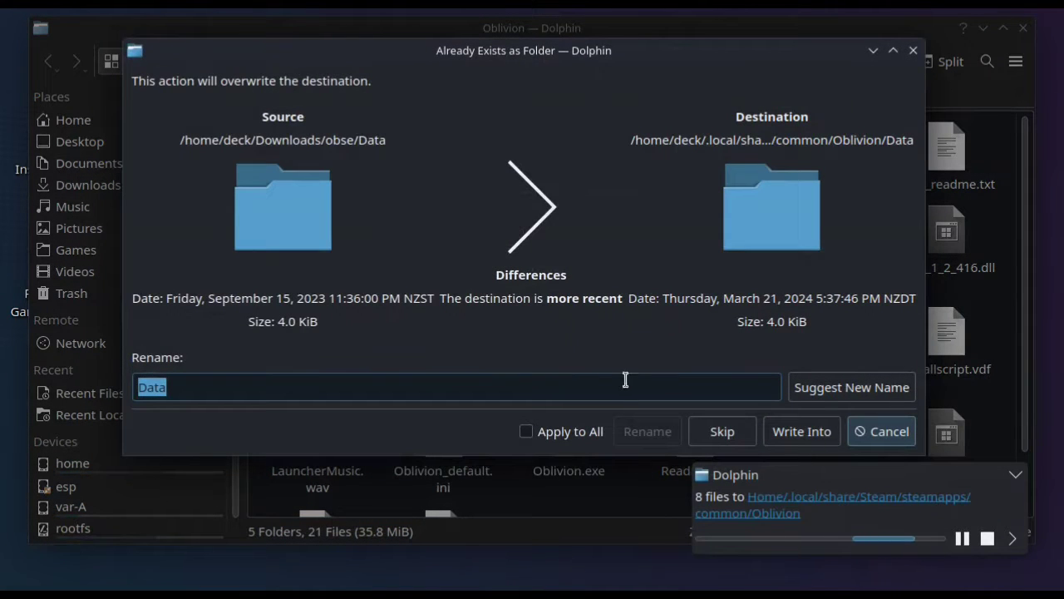
pyautogui.click(549, 431)
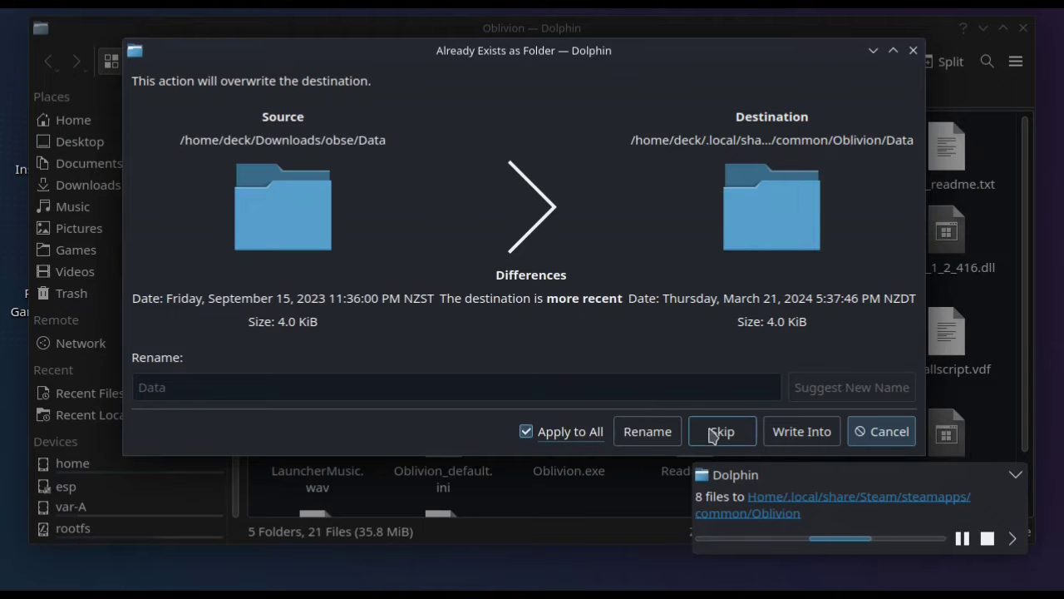
pyautogui.click(795, 441)
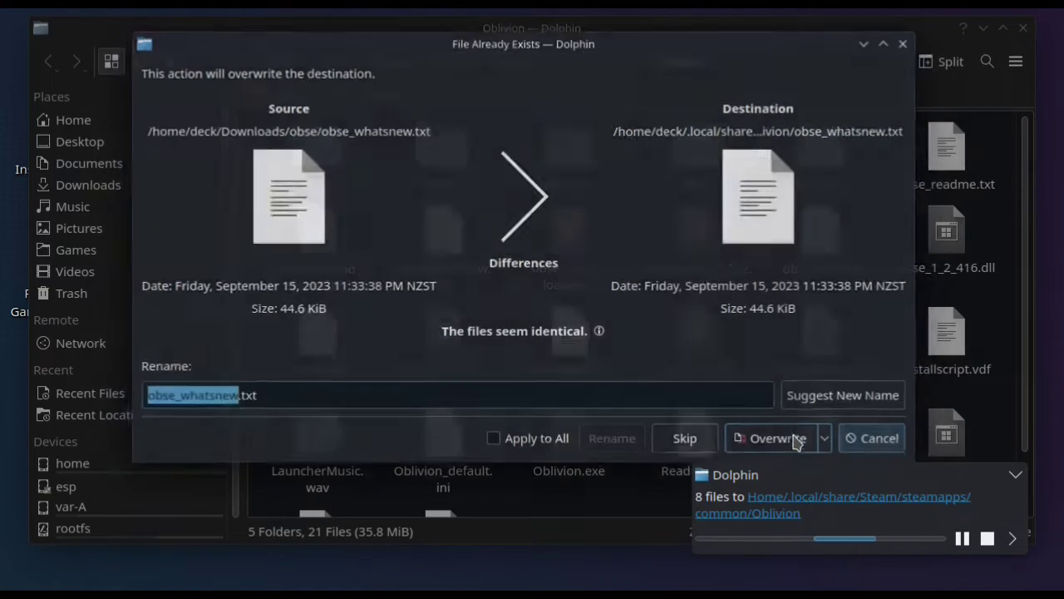
pyautogui.click(562, 443)
pyautogui.click(778, 443)
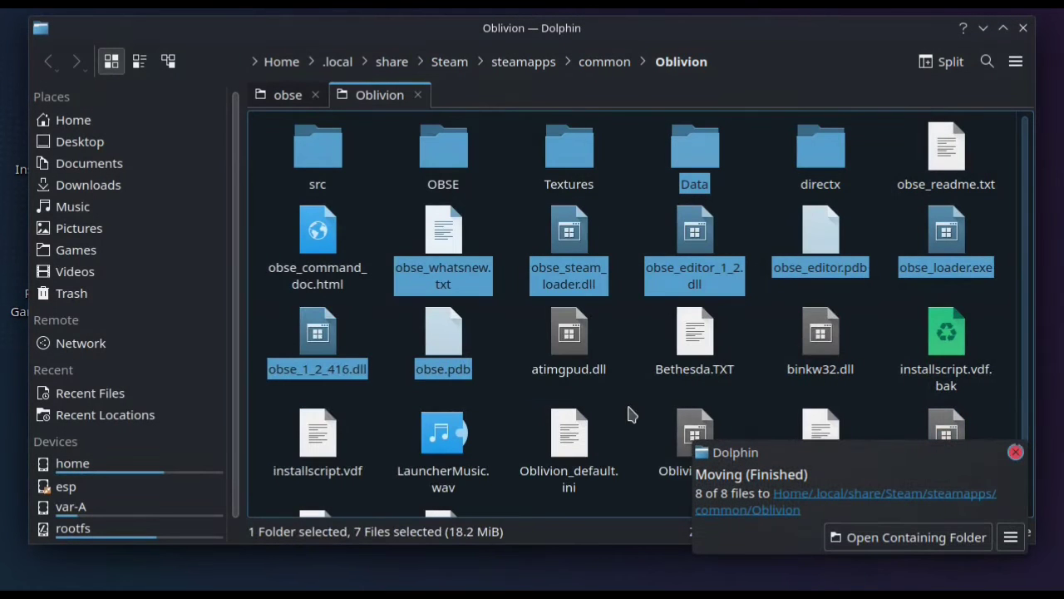
pyautogui.click(630, 402)
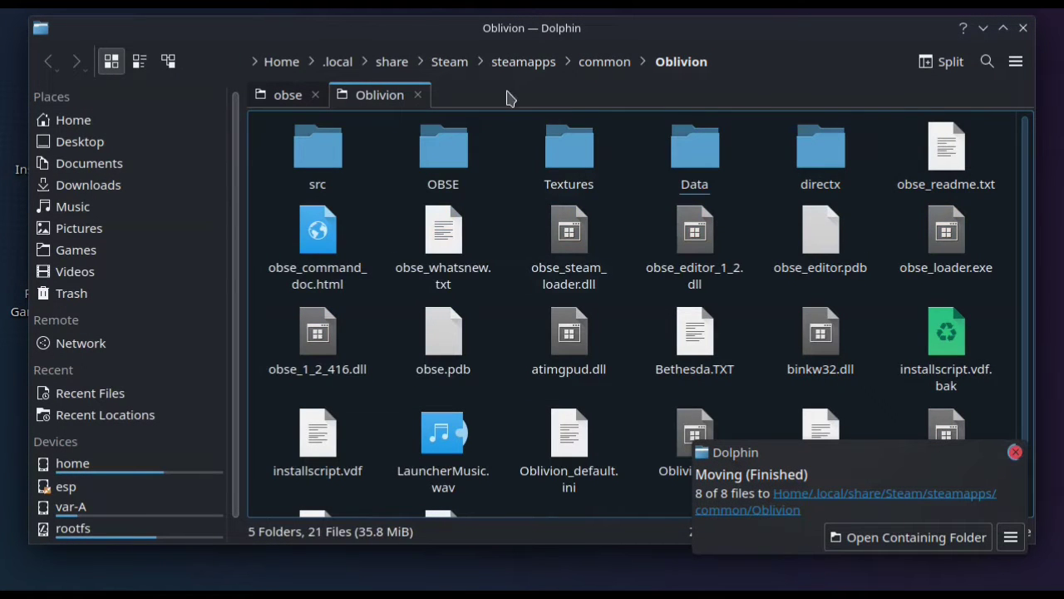
pyautogui.click(289, 97)
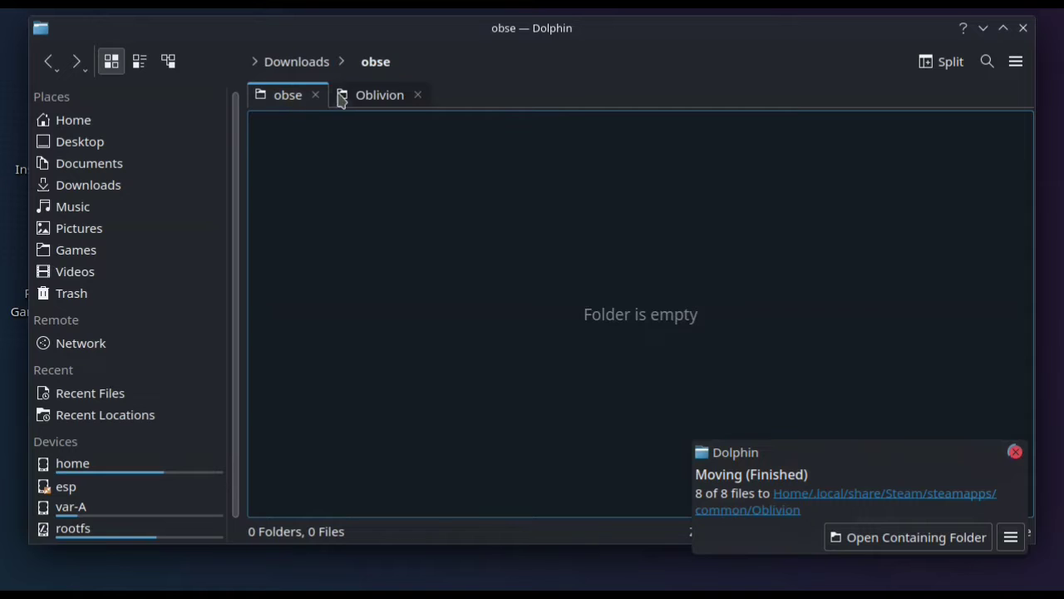
pyautogui.click(47, 62)
# Cut the OBSE folder from Downloads/sky
pyautogui.click(413, 161)
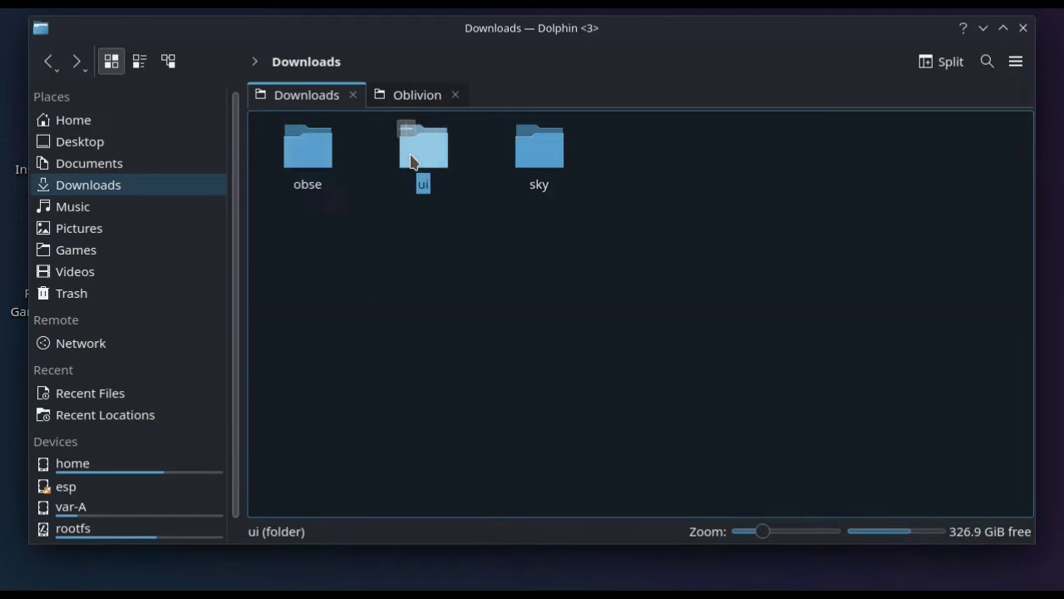
pyautogui.doubleClick(553, 175)
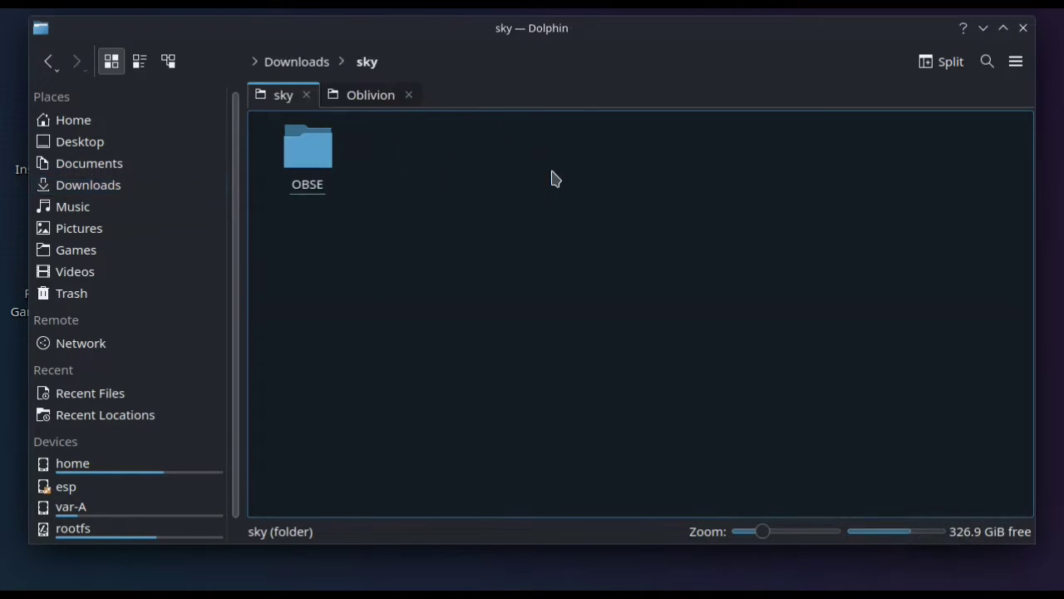
pyautogui.rightClick(304, 159)
pyautogui.click(364, 271)
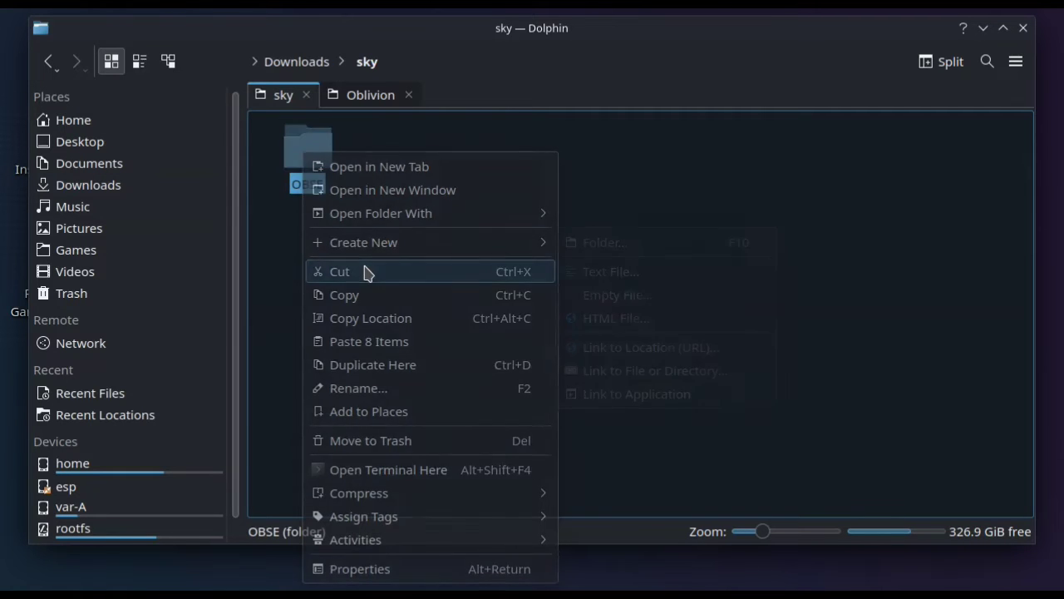
# Paste OBSE into Oblivion's folder, merging OBSE and Plugins and overwriting SkyBSA.dll
pyautogui.click(352, 97)
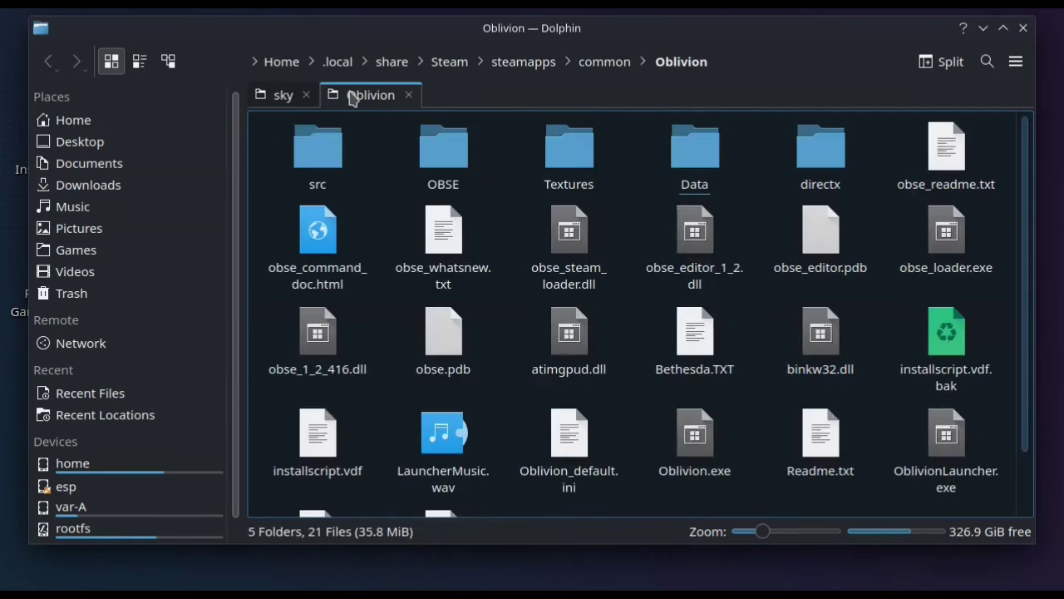
pyautogui.rightClick(509, 185)
pyautogui.click(546, 242)
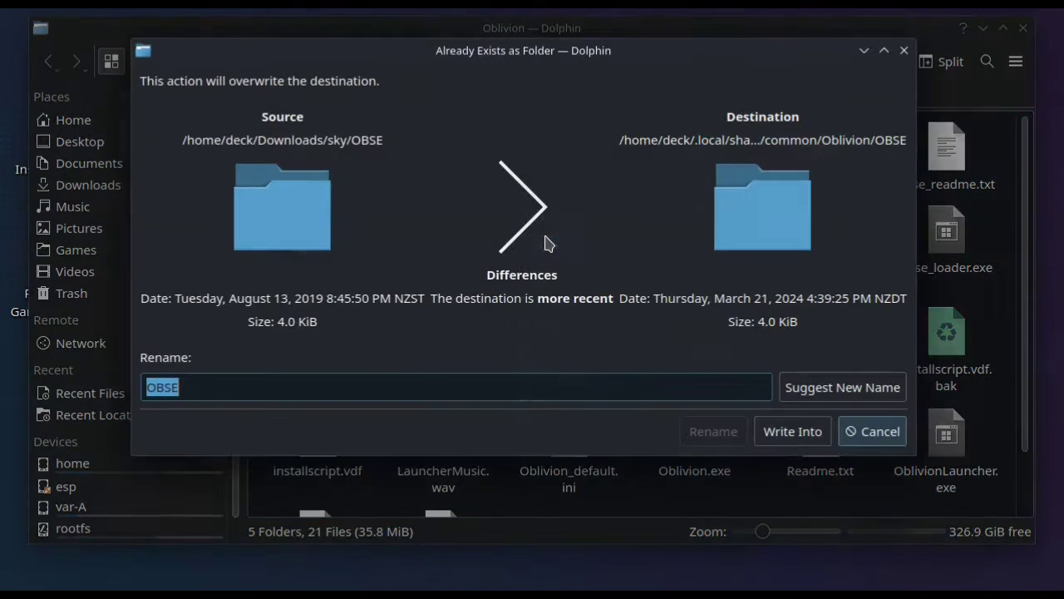
pyautogui.click(783, 430)
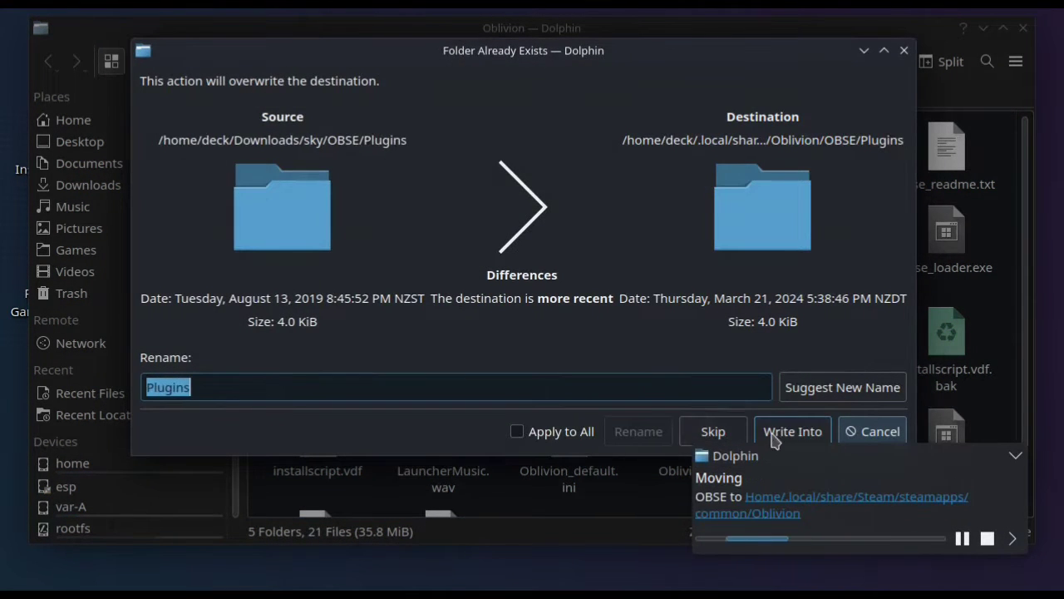
pyautogui.click(577, 430)
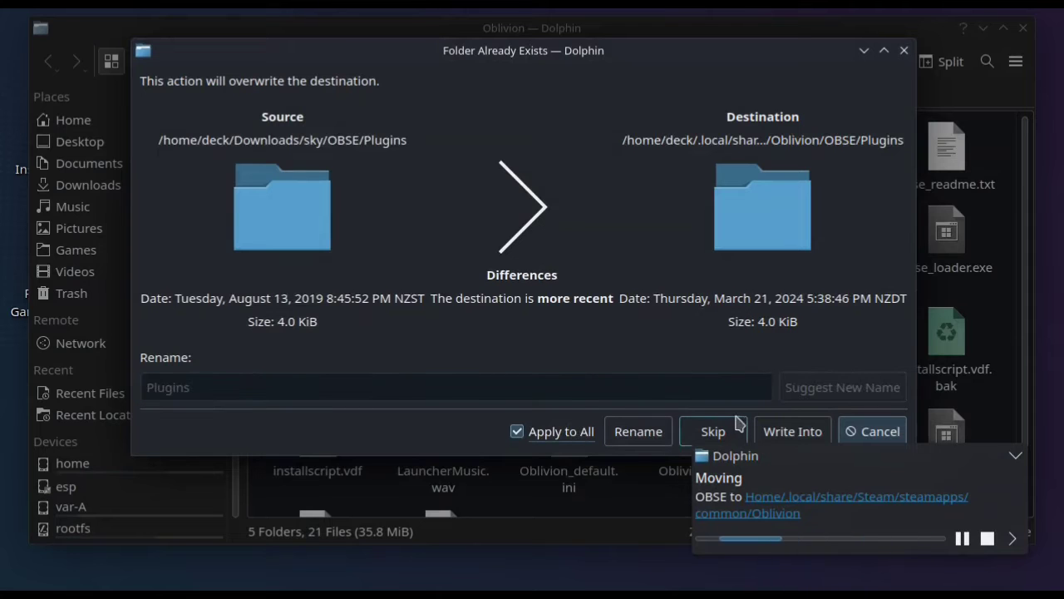
pyautogui.click(767, 430)
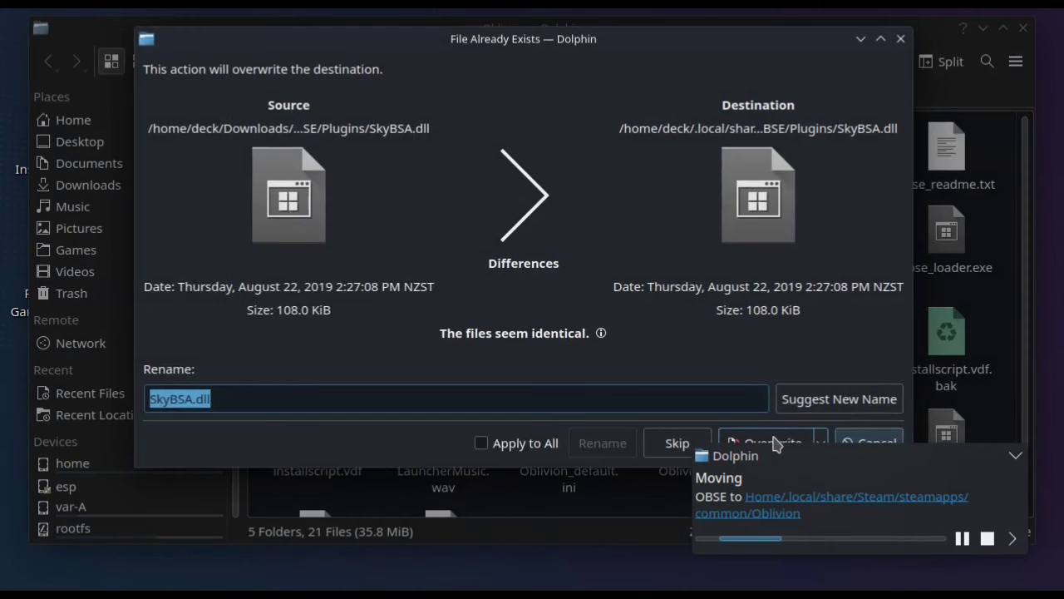
pyautogui.click(549, 445)
pyautogui.click(746, 441)
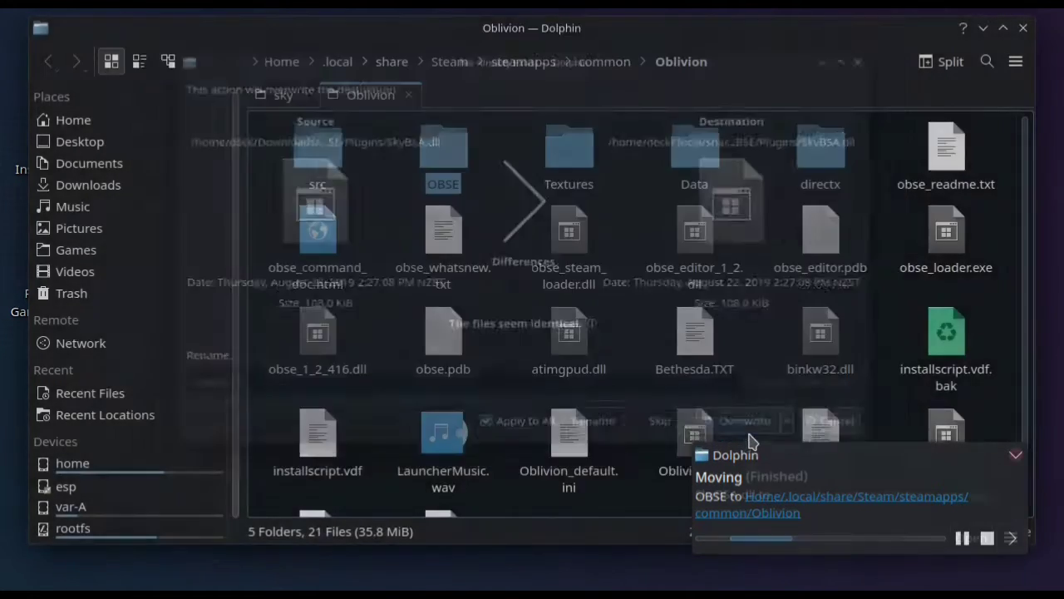
pyautogui.click(541, 210)
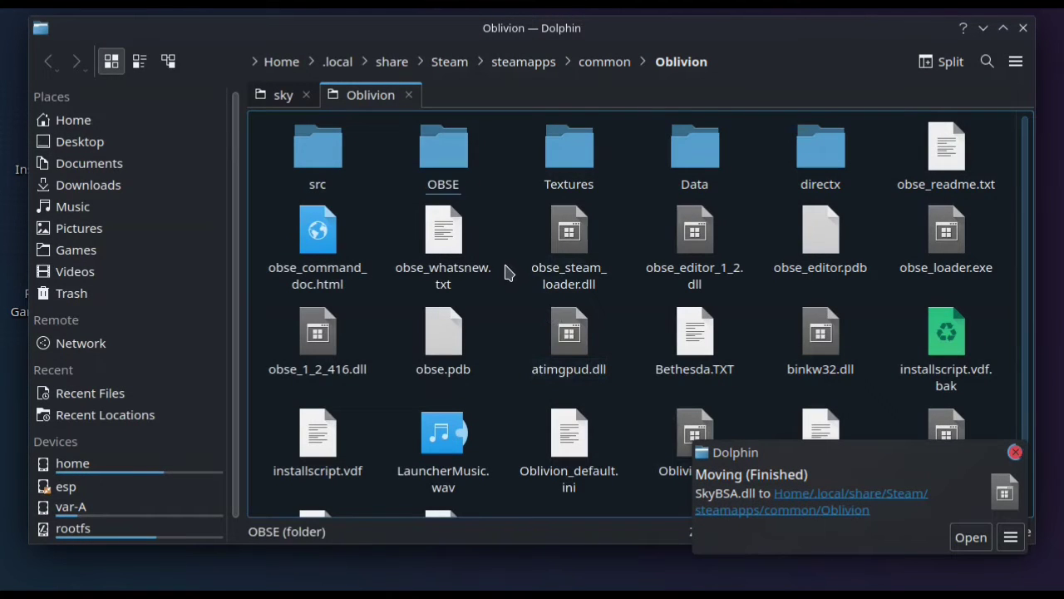
pyautogui.click(270, 96)
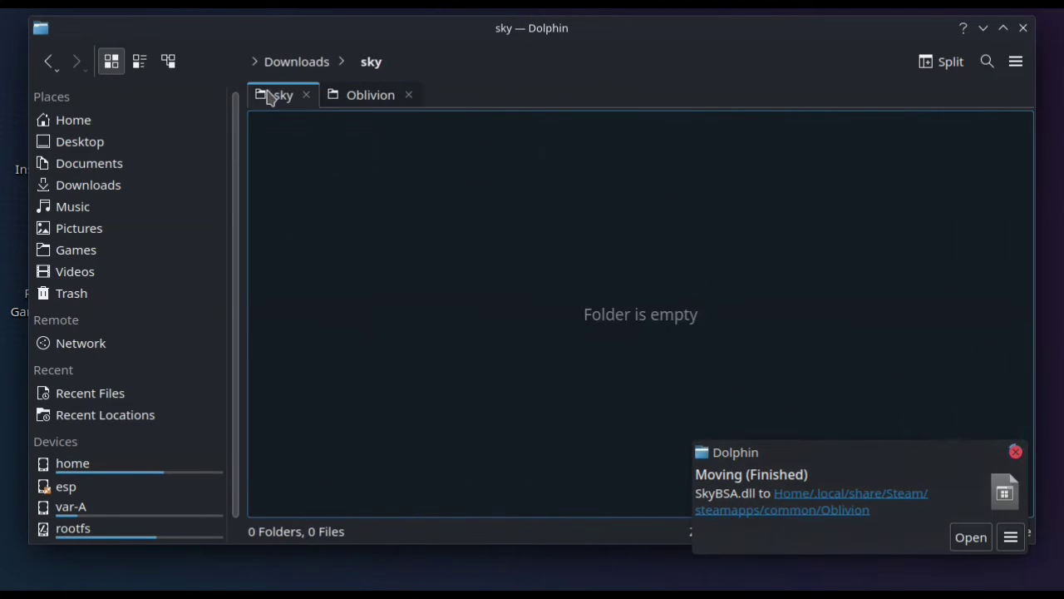
pyautogui.click(49, 61)
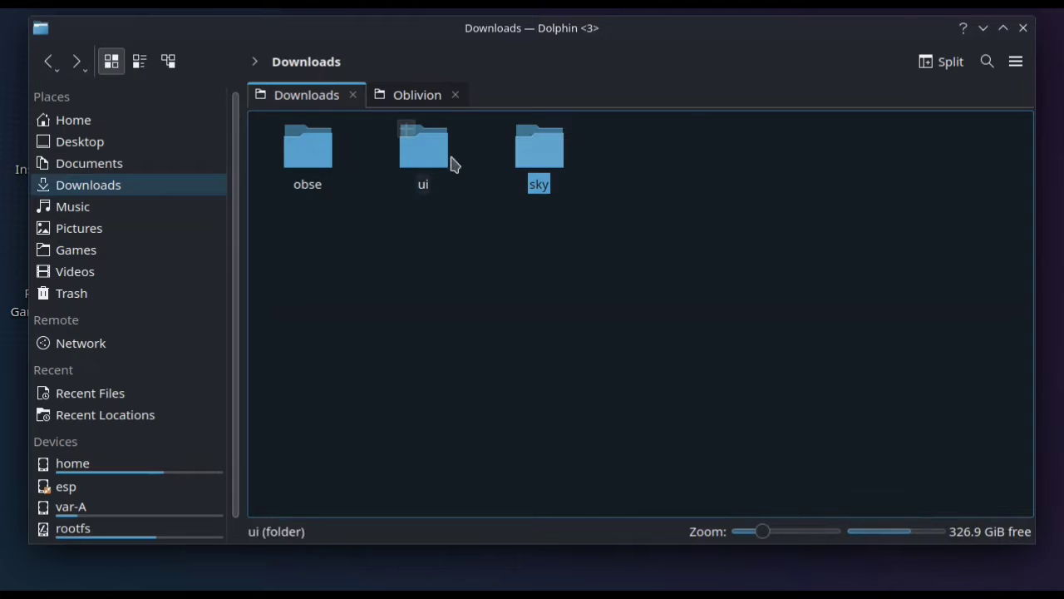
# Select and cut the four NorthernUI folders in Downloads/ui
pyautogui.click(438, 148)
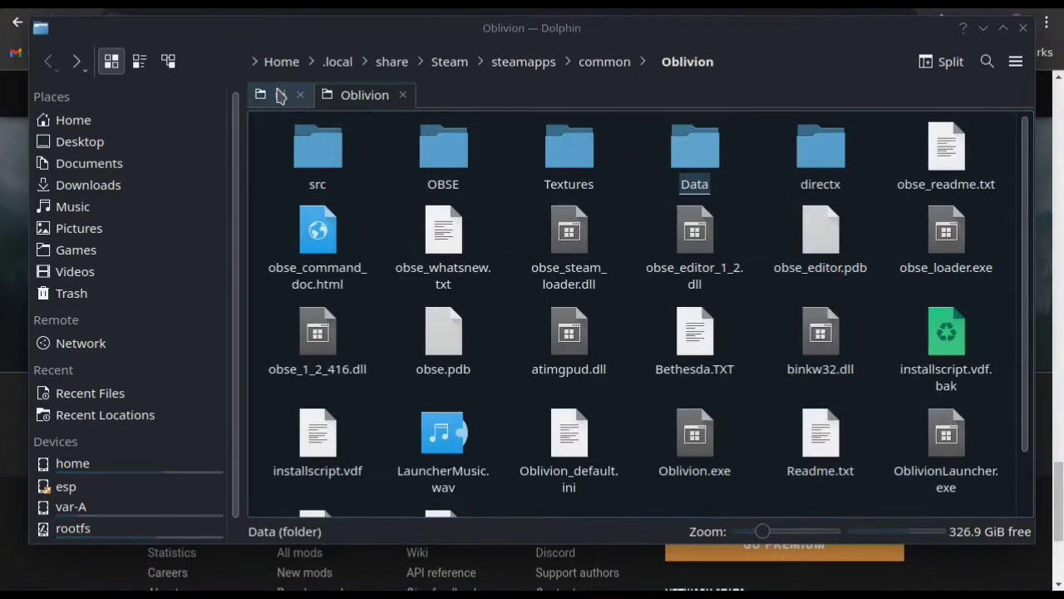
pyautogui.click(276, 96)
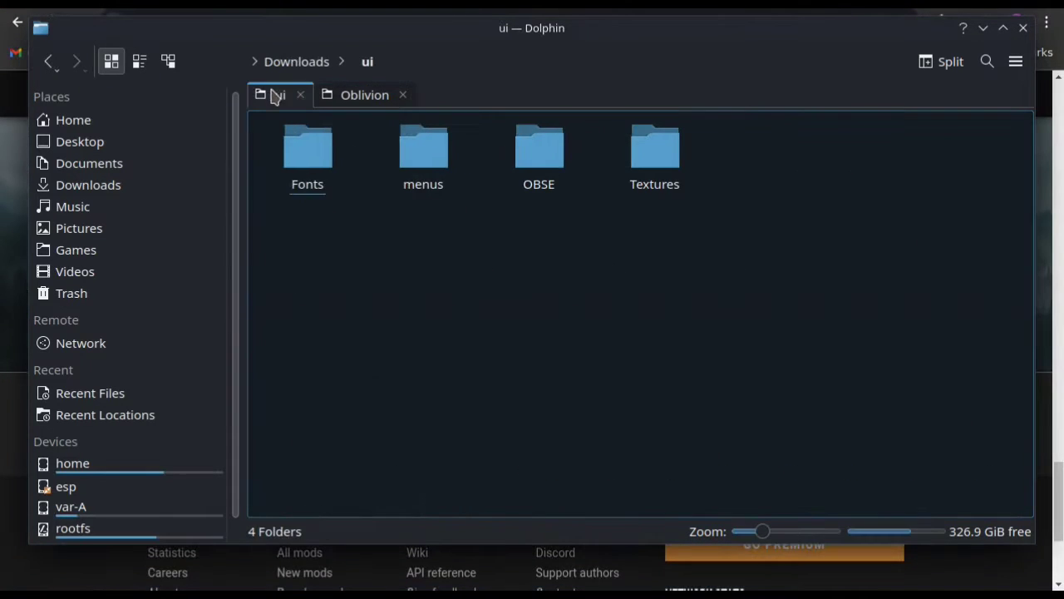
pyautogui.moveTo(659, 208); pyautogui.dragTo(304, 145)
pyautogui.rightClick(325, 160)
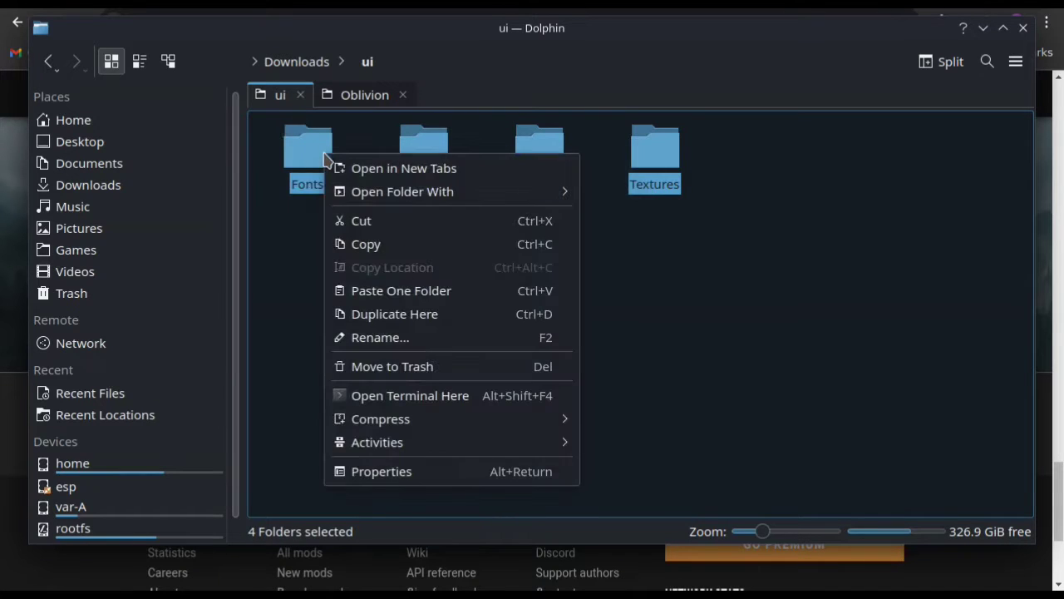
pyautogui.click(354, 221)
# Paste the four folders into Oblivion's Data folder, merging folders and overwriting all existing files
pyautogui.click(370, 96)
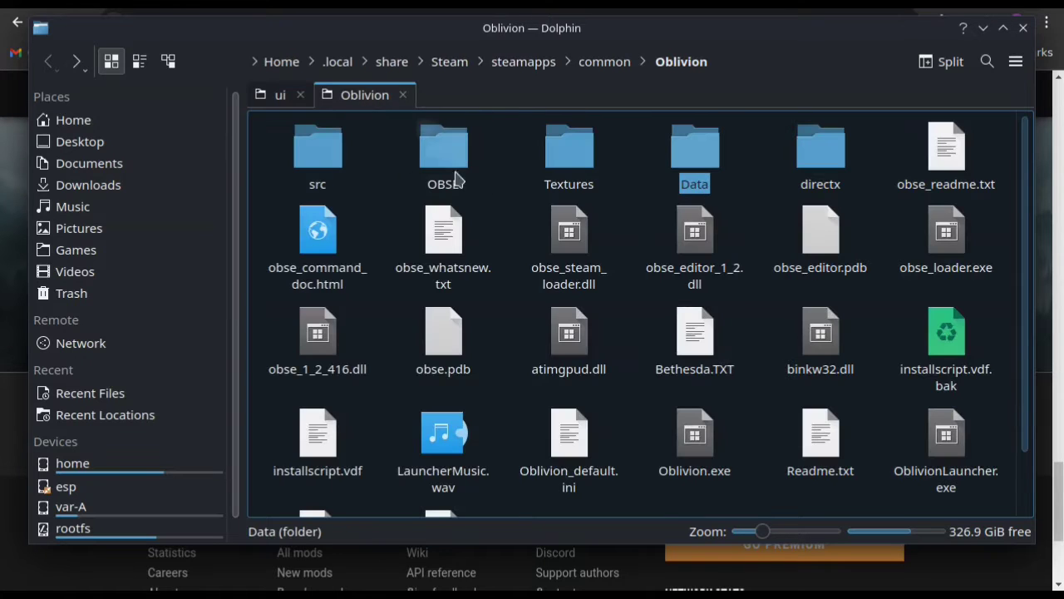
pyautogui.click(697, 169)
pyautogui.rightClick(642, 203)
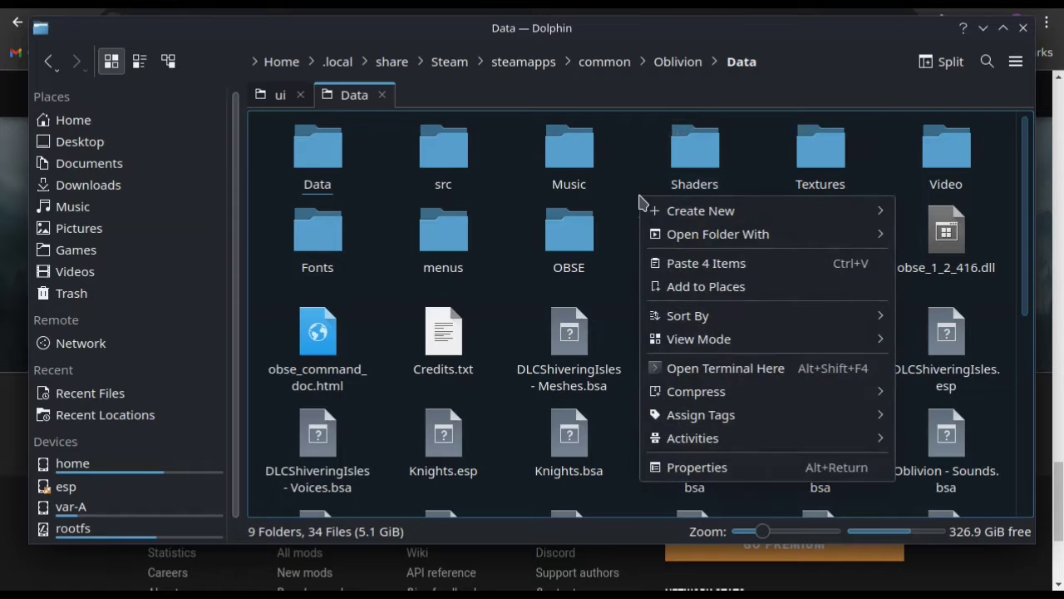
pyautogui.click(665, 265)
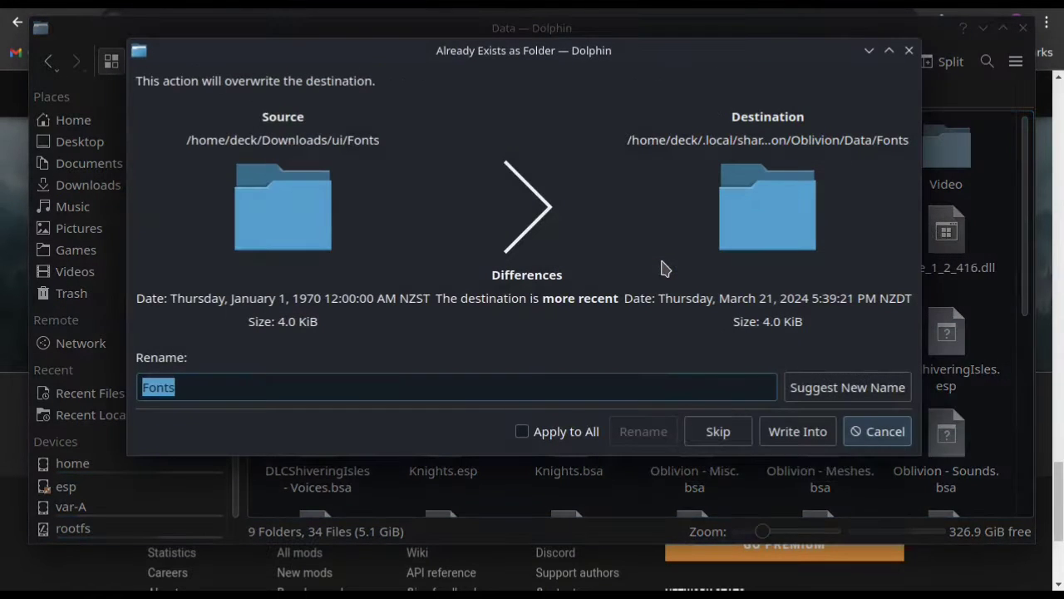
pyautogui.click(582, 438)
pyautogui.click(787, 436)
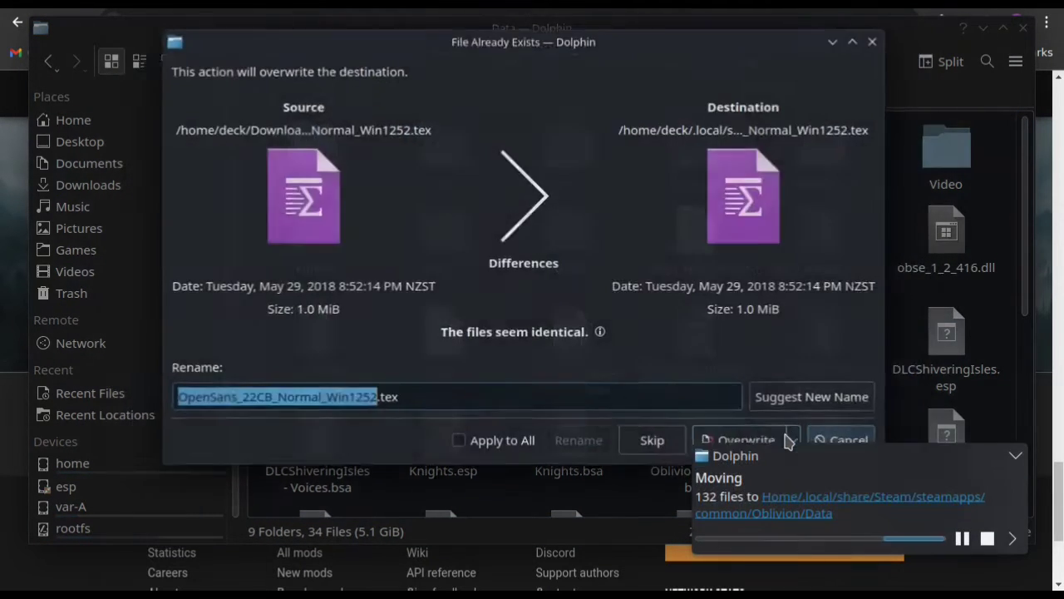
pyautogui.click(502, 443)
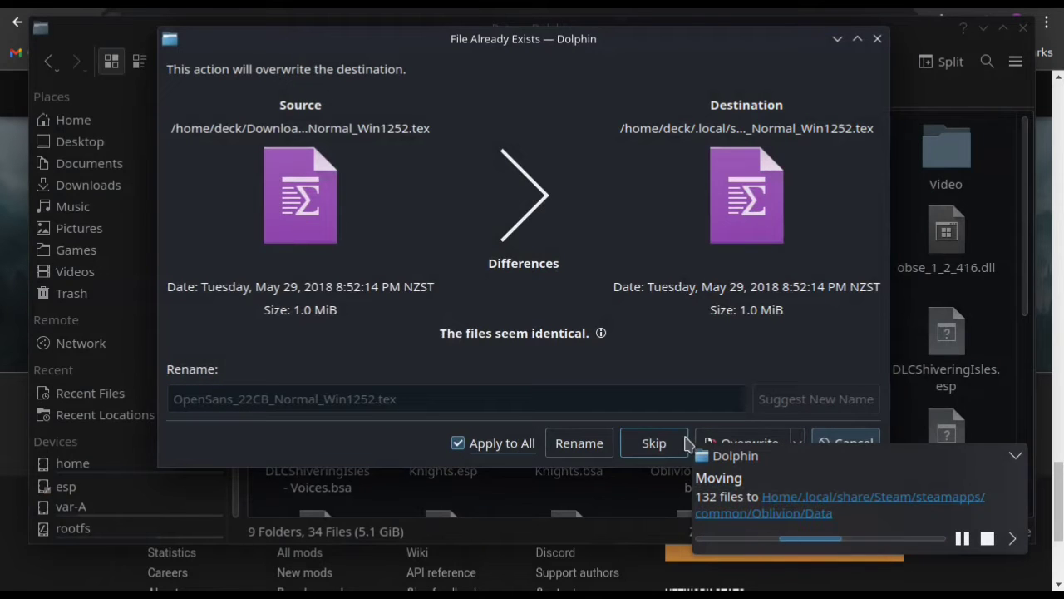
pyautogui.click(739, 442)
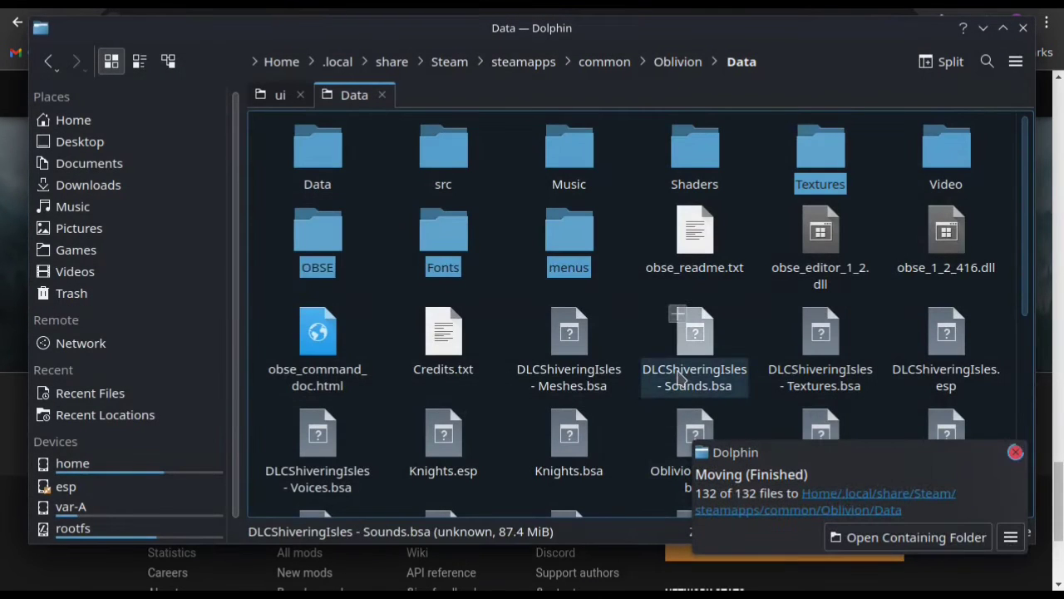
pyautogui.click(646, 317)
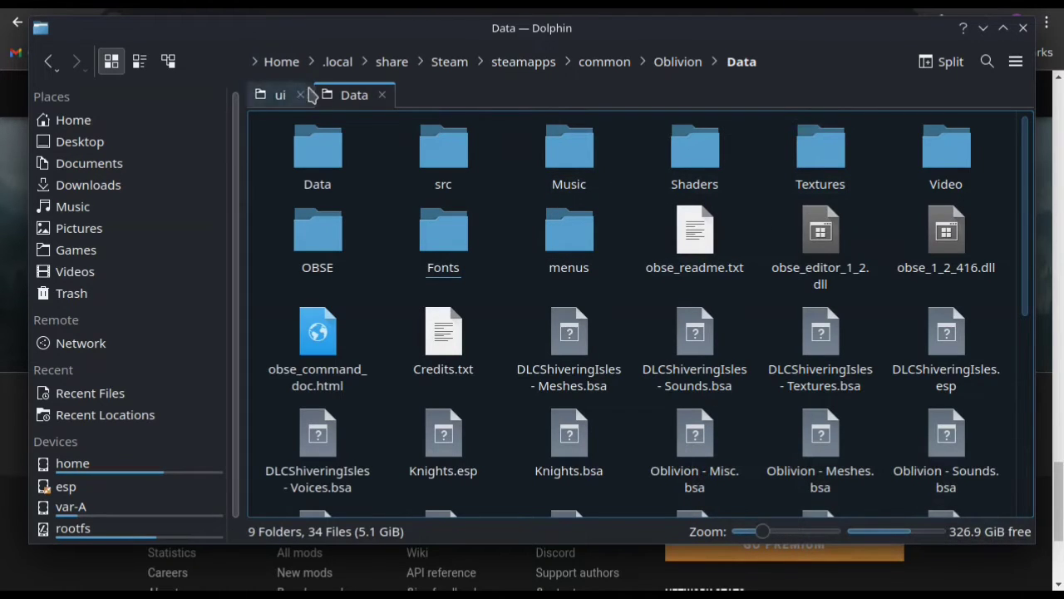
# Return to Steam's steamapps/common folder and bring up the Oblivion folder's context menu
pyautogui.click(50, 66)
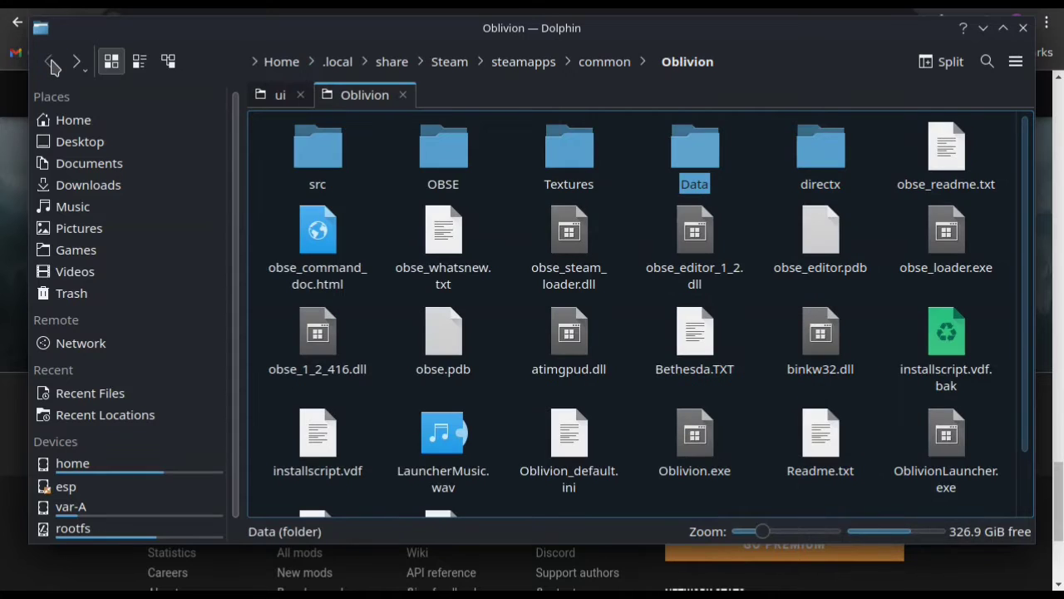
pyautogui.click(600, 67)
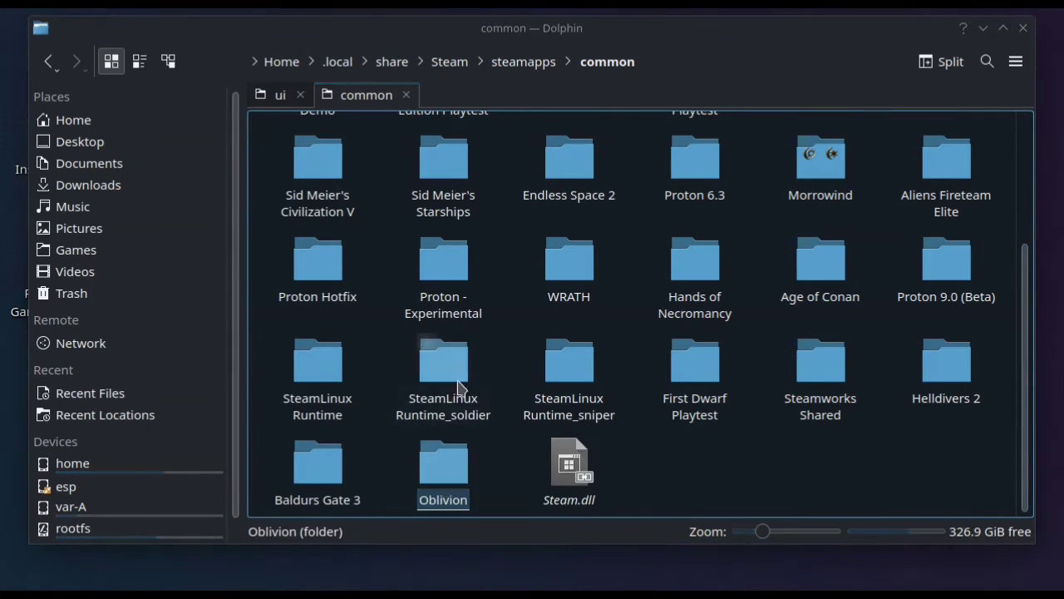
pyautogui.click(446, 472)
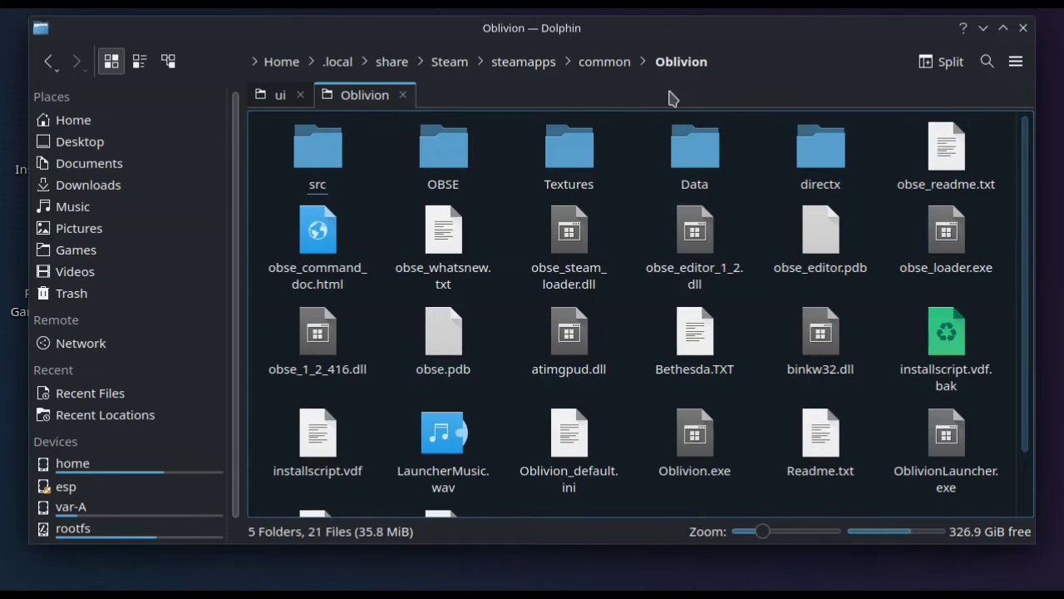
pyautogui.click(613, 77)
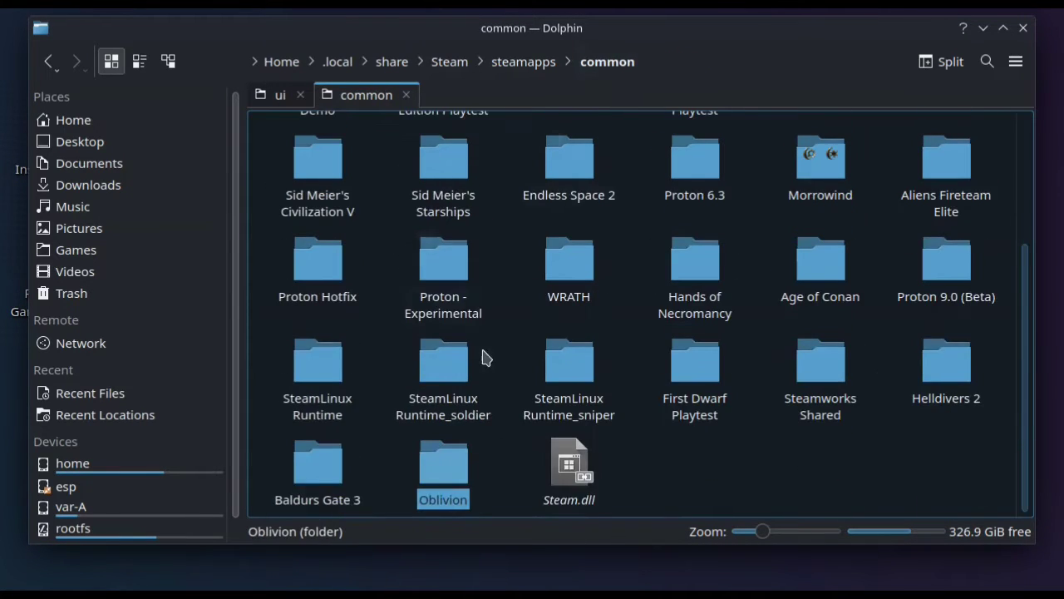
pyautogui.rightClick(447, 486)
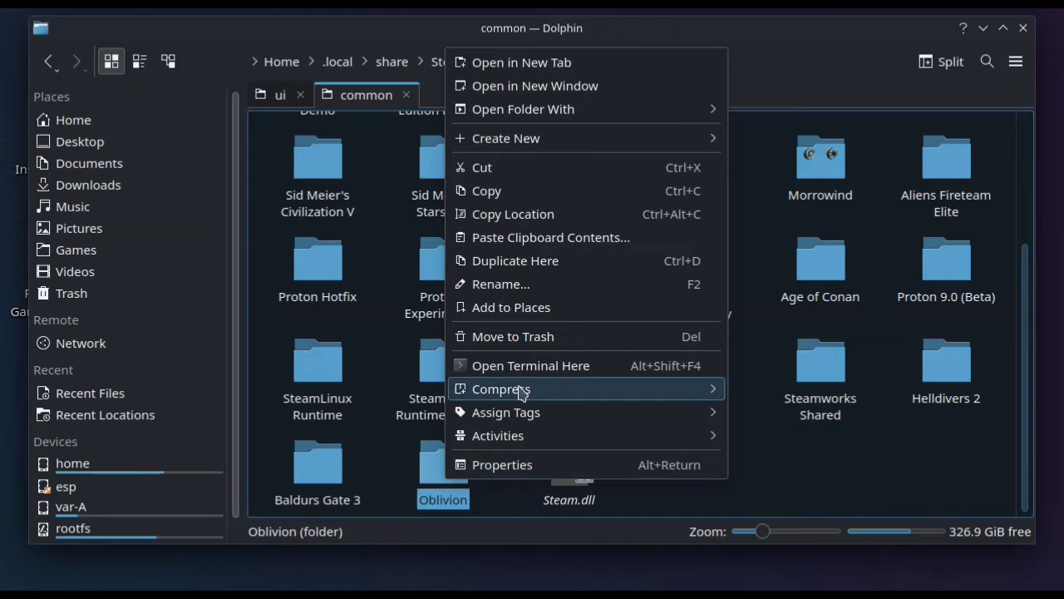
# Open a Konsole terminal in the Oblivion folder and paste the two printf|dd patch commands
pyautogui.click(584, 368)
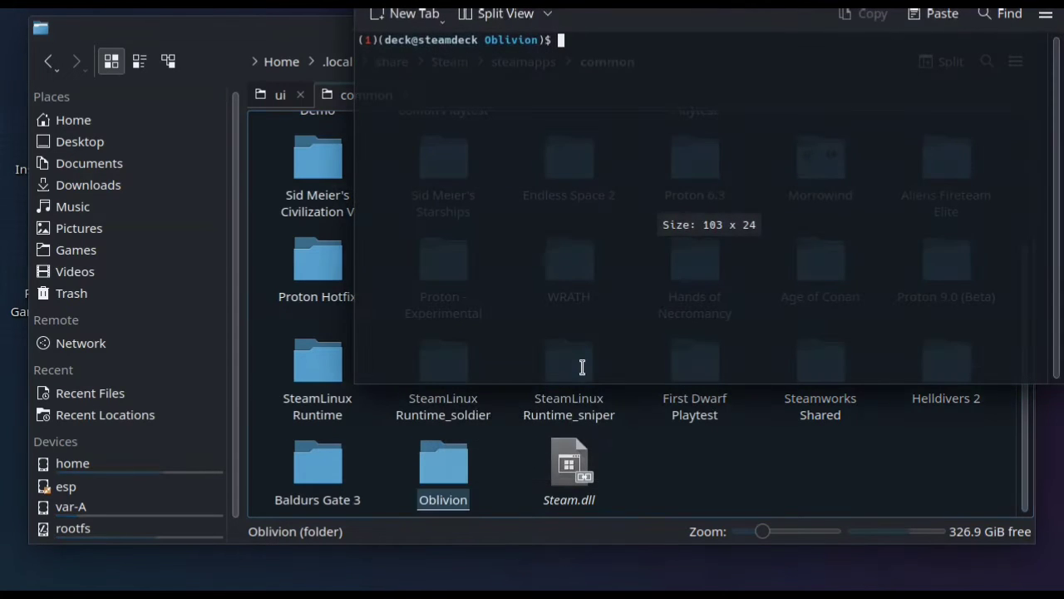
pyautogui.moveTo(647, 20); pyautogui.dragTo(572, 60)
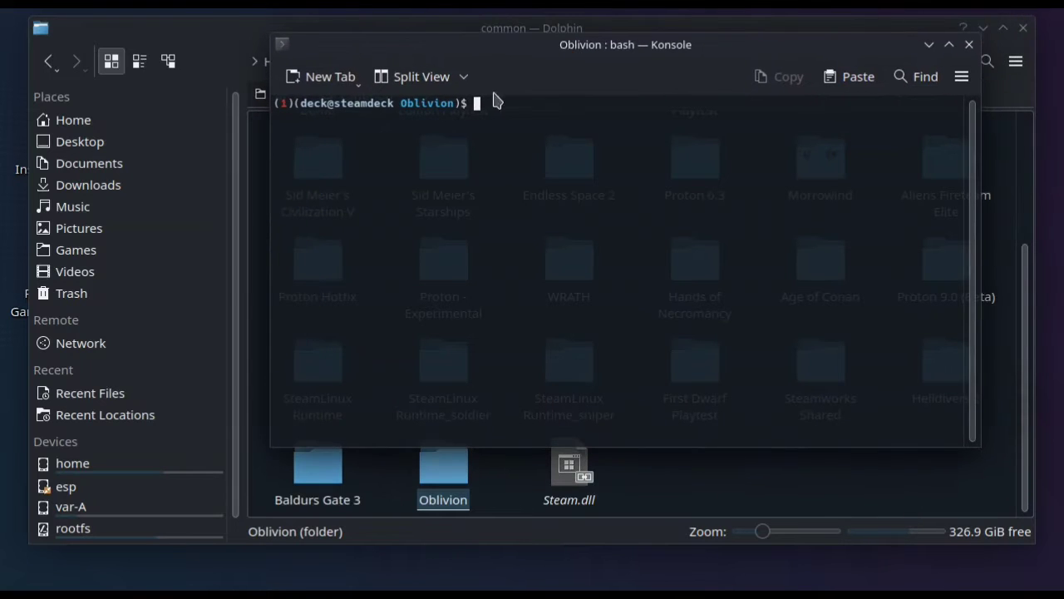
pyautogui.rightClick(479, 105)
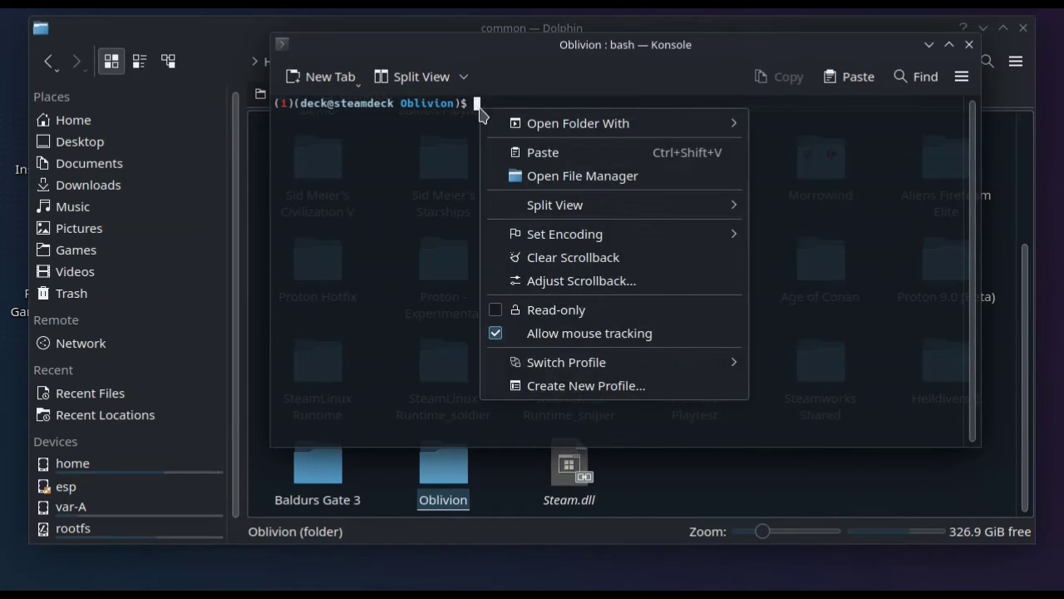
pyautogui.click(499, 153)
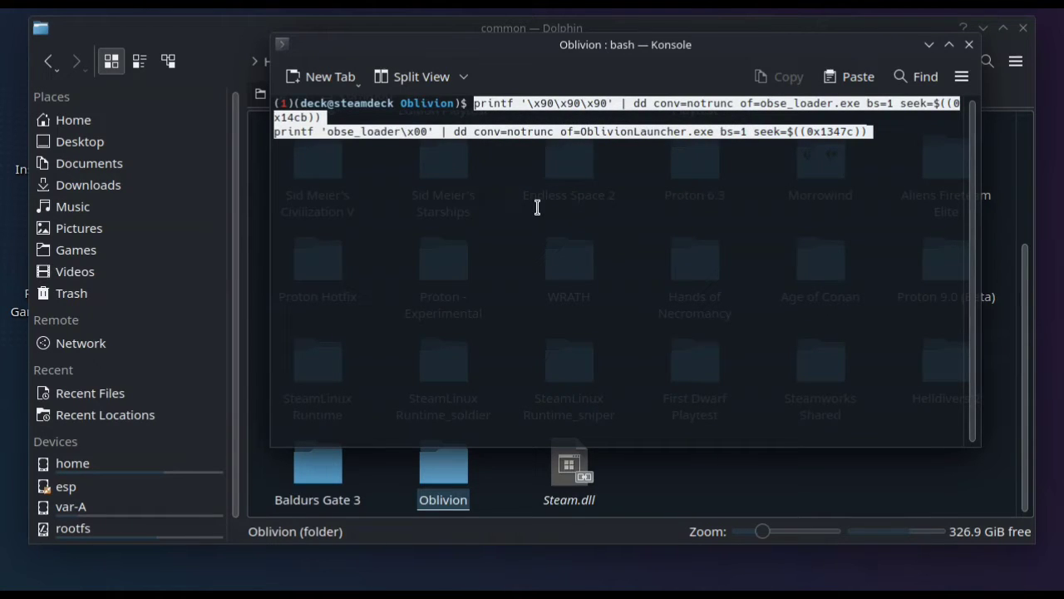
# Run the patches, writing 3 bytes to obse_loader.exe and 12 to OblivionLauncher.exe, then close Konsole
pyautogui.press('super+x')
pyautogui.press('Return')
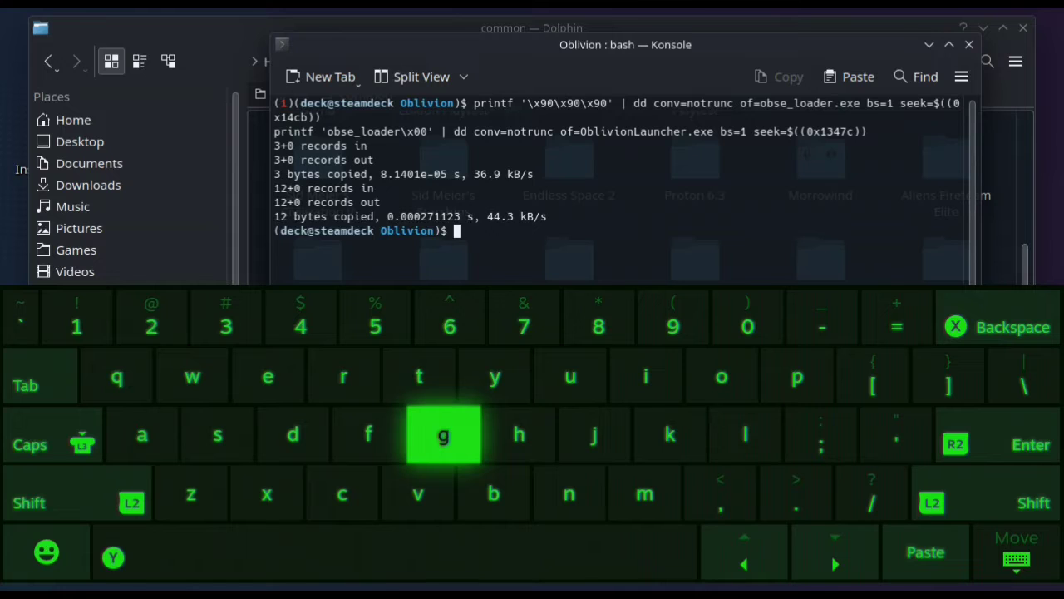
pyautogui.press('Return')
pyautogui.press('super+x')
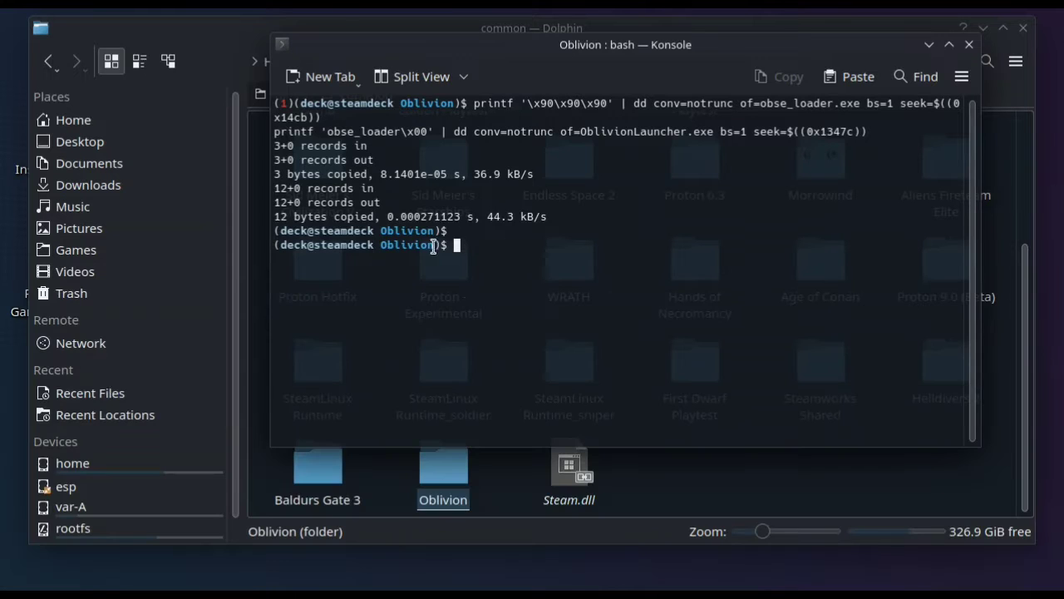
pyautogui.click(970, 44)
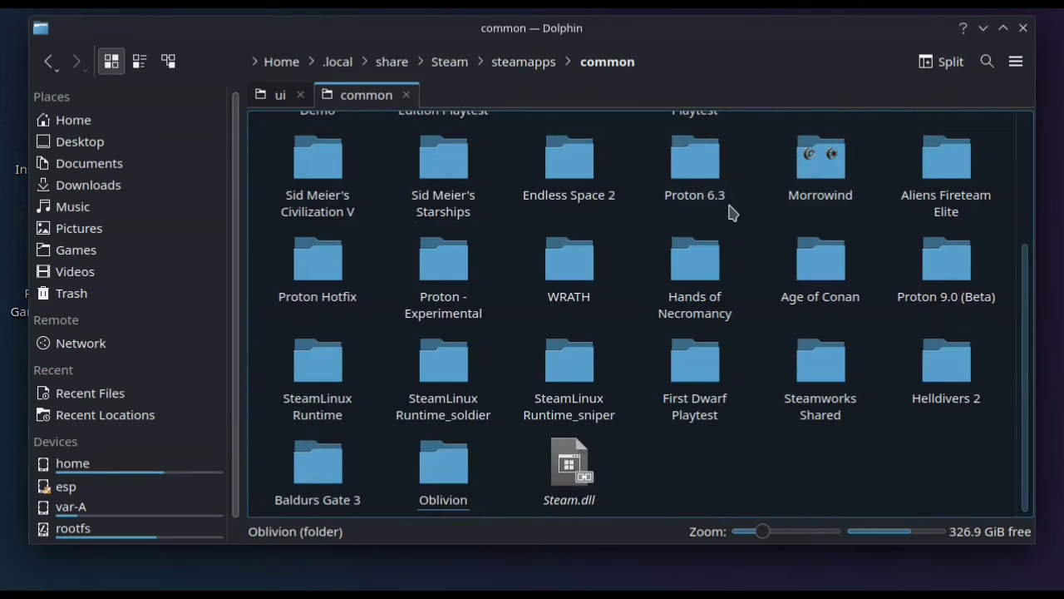
# Close Dolphin and open Oblivion's controller settings in Steam
pyautogui.click(1023, 29)
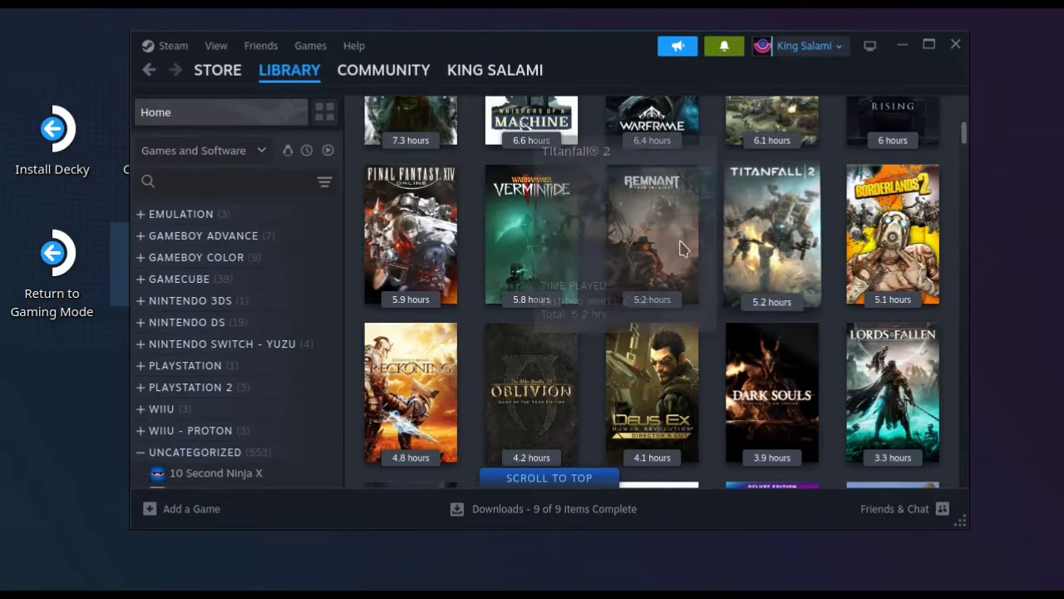
pyautogui.moveTo(527, 377)
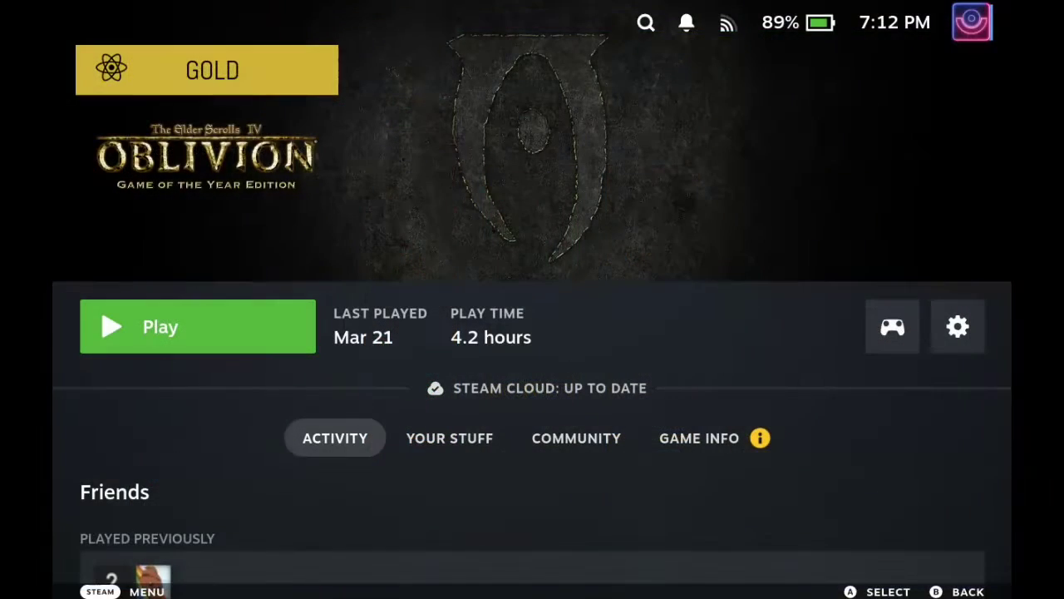
pyautogui.press('Right')
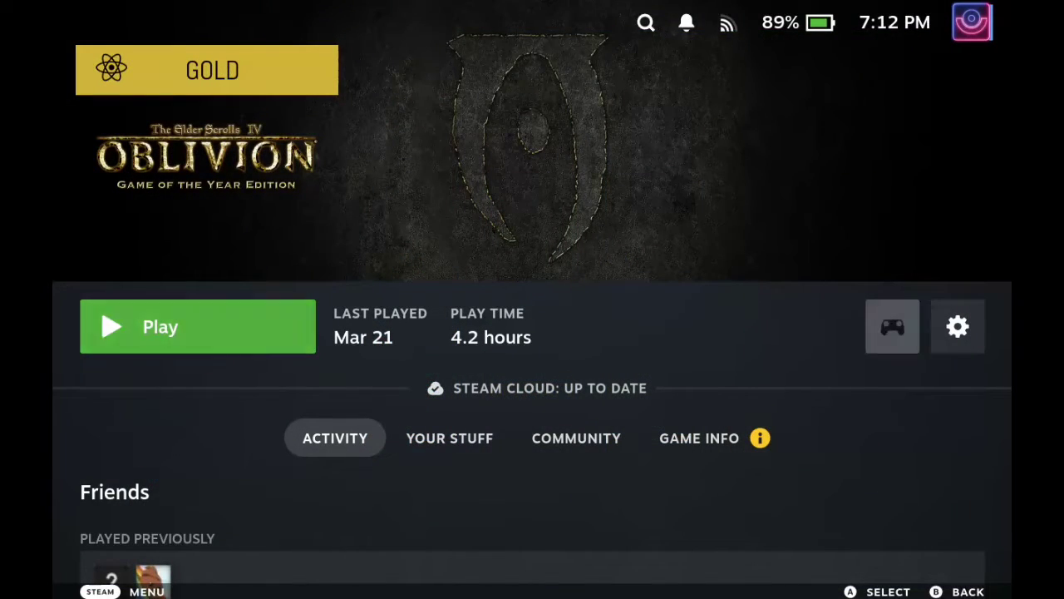
pyautogui.press('Return')
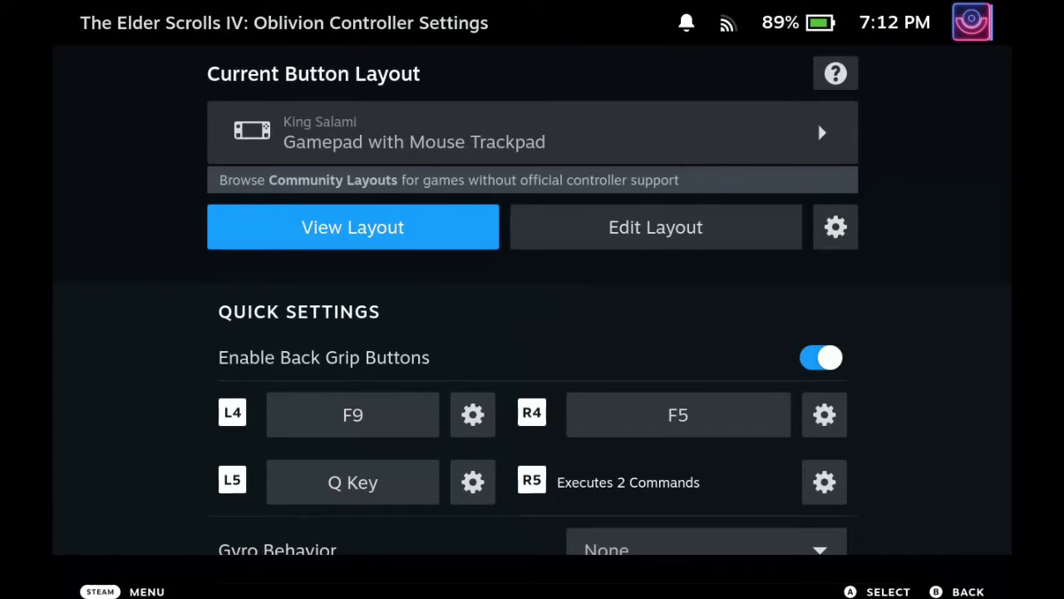
# Look over the back grip button bindings and enter the controller layout editor
pyautogui.press('Down')
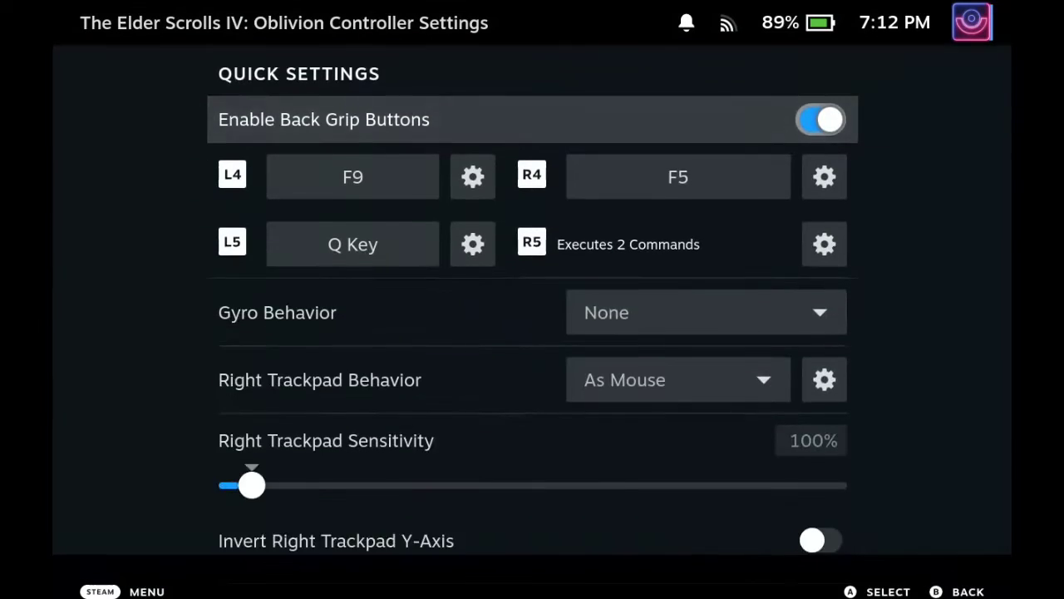
pyautogui.press('Down')
pyautogui.press('Left')
pyautogui.press('Left')
pyautogui.press('Right')
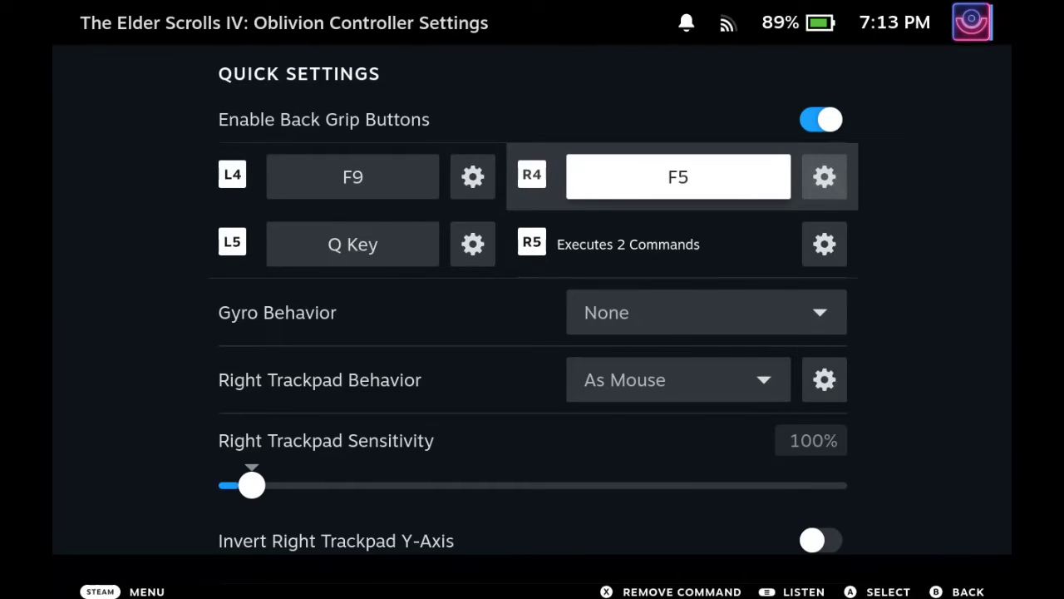
pyautogui.press('Up')
pyautogui.press('Up')
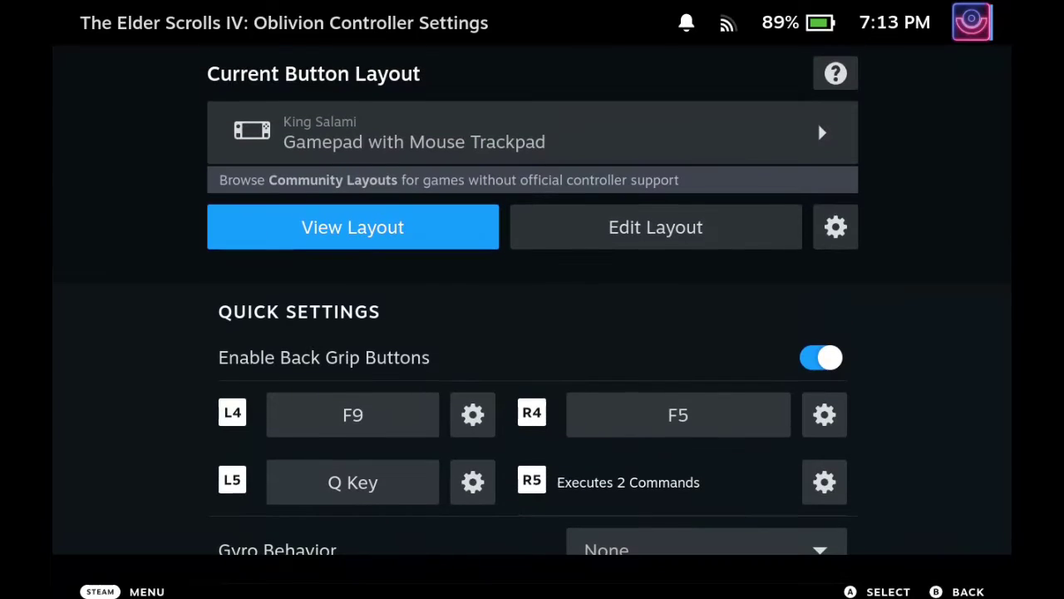
pyautogui.press('Right')
pyautogui.press('Return')
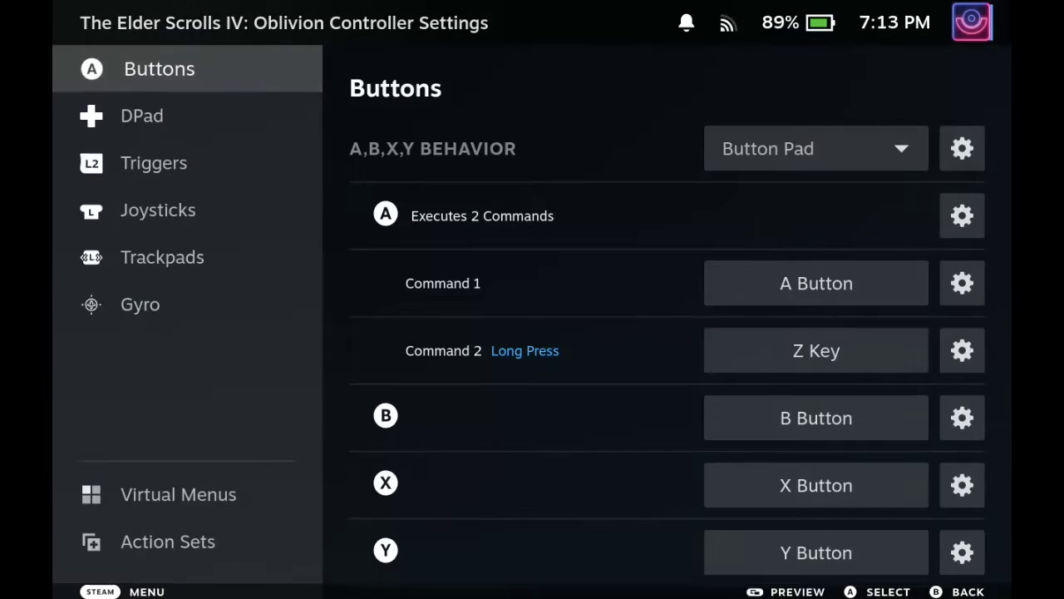
# Review the left trackpad hotbar's radial menu and its eight button slots
pyautogui.press('Down')
pyautogui.press('Down')
pyautogui.press('Down')
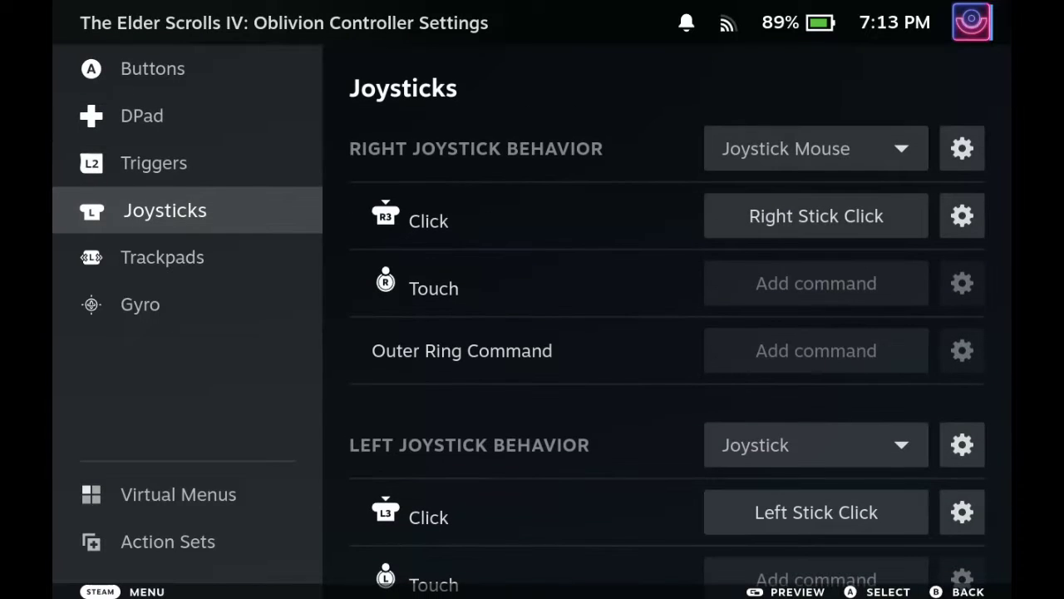
pyautogui.press('Down')
pyautogui.press('Right')
pyautogui.press('Down')
pyautogui.press('Down')
pyautogui.press('Down')
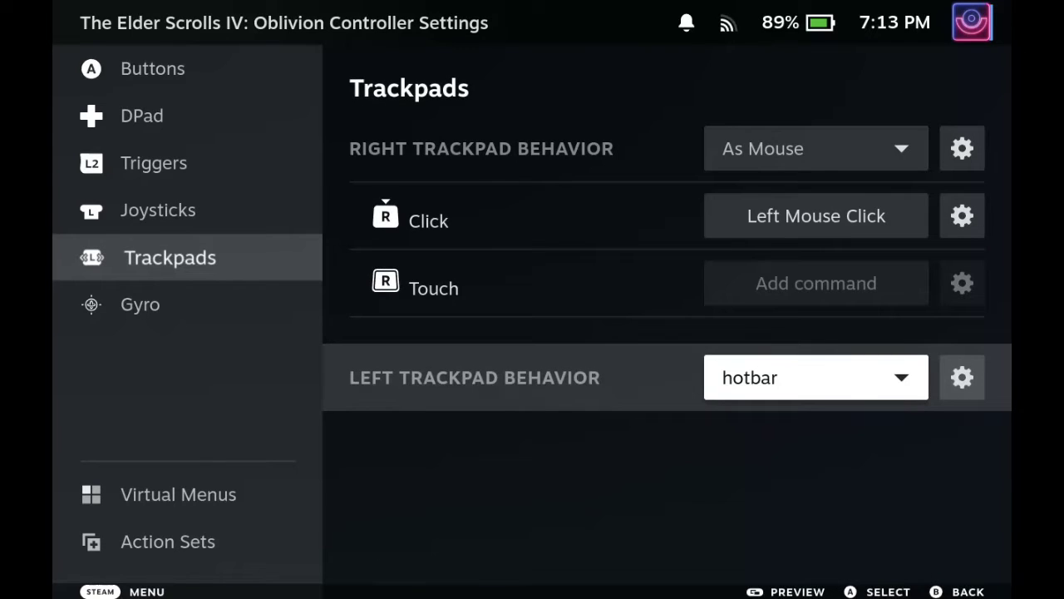
pyautogui.press('Right')
pyautogui.press('Return')
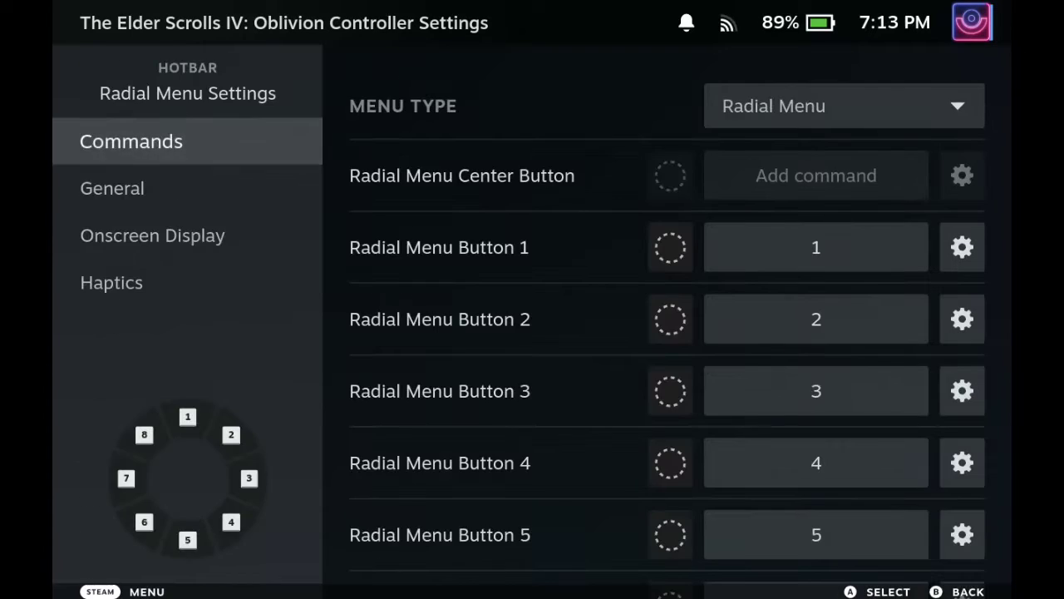
pyautogui.press('Down')
pyautogui.press('Down')
pyautogui.press('Down')
pyautogui.press('Down')
pyautogui.press('Down')
pyautogui.press('Down')
pyautogui.press('Down')
pyautogui.press('Down')
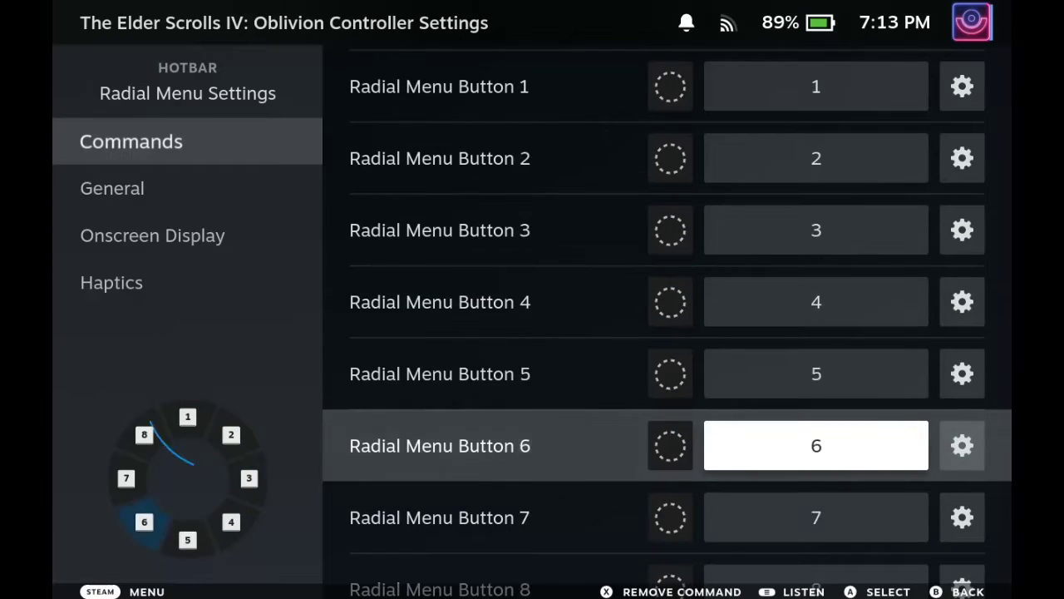
pyautogui.press('Down')
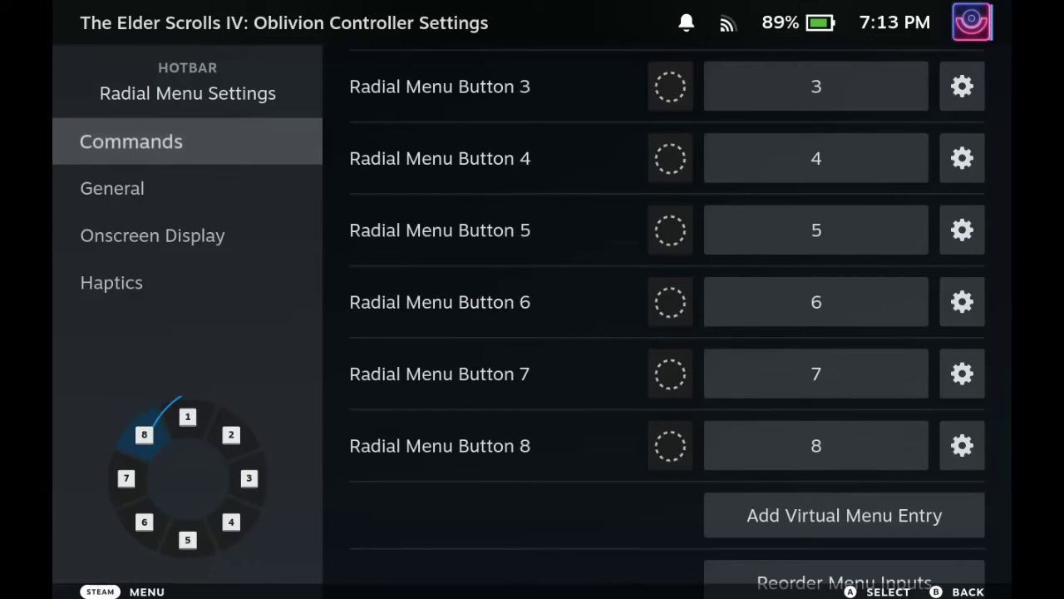
pyautogui.press('Escape')
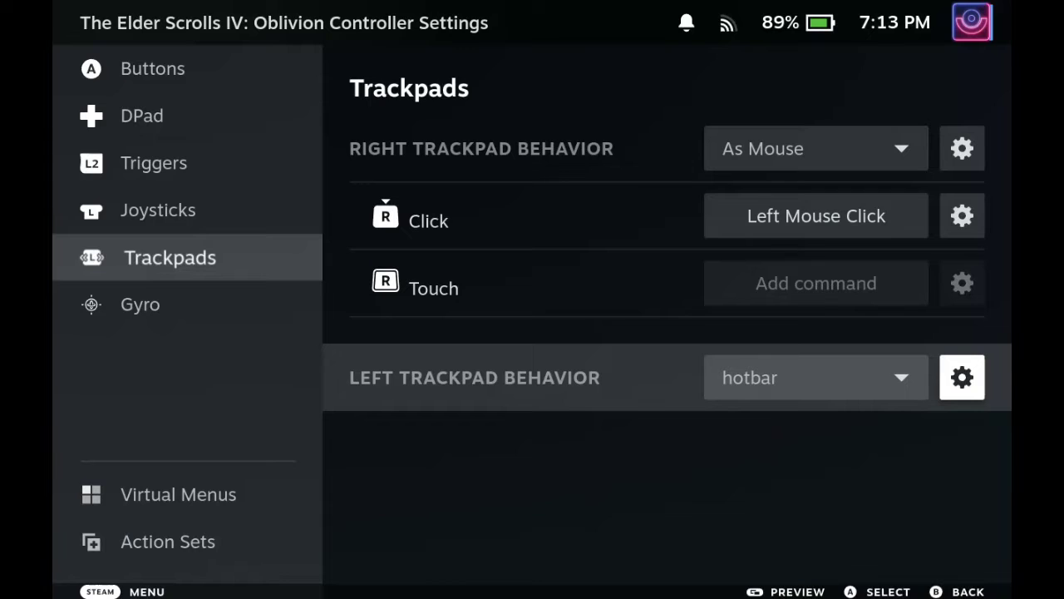
# Confirm the right joystick uses Joystick Mouse at 275% sensitivity, then return to the game page
pyautogui.press('Left')
pyautogui.press('Left')
pyautogui.press('Up')
pyautogui.press('Right')
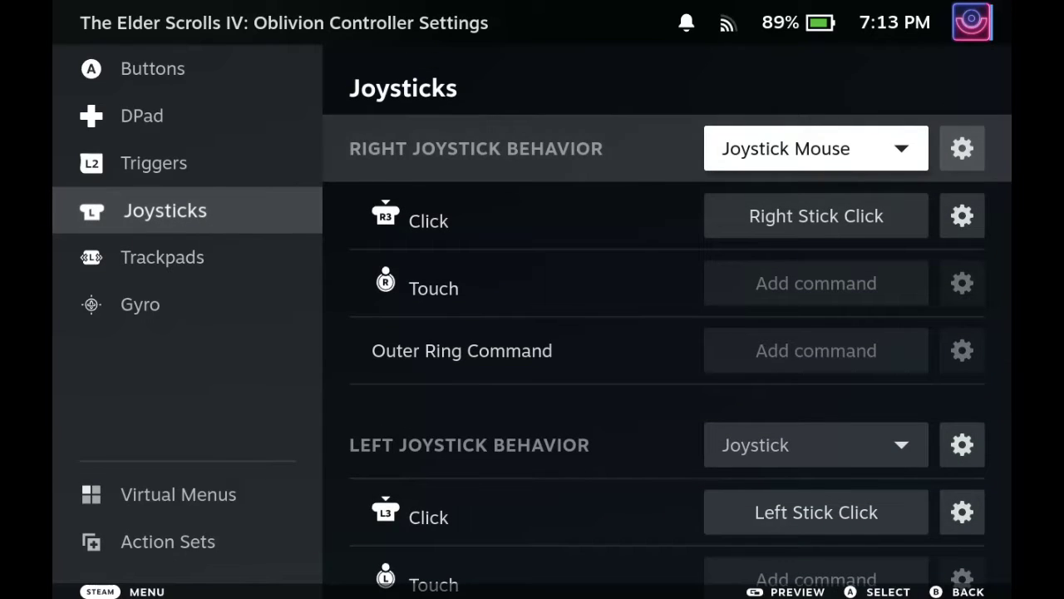
pyautogui.press('Down')
pyautogui.press('Right')
pyautogui.press('Up')
pyautogui.press('Return')
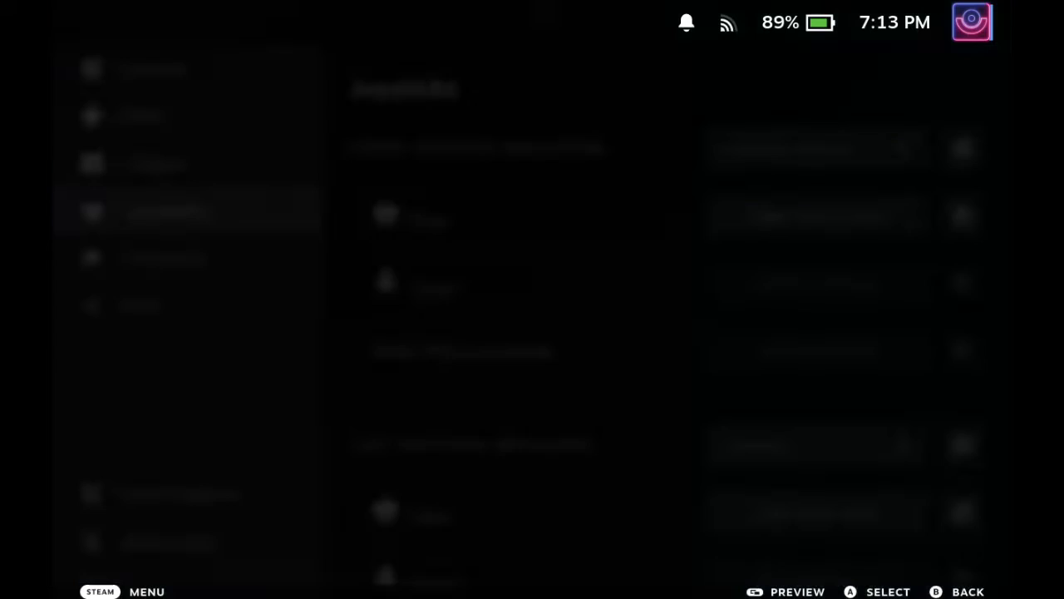
pyautogui.press('Escape')
pyautogui.press('Right')
pyautogui.press('Return')
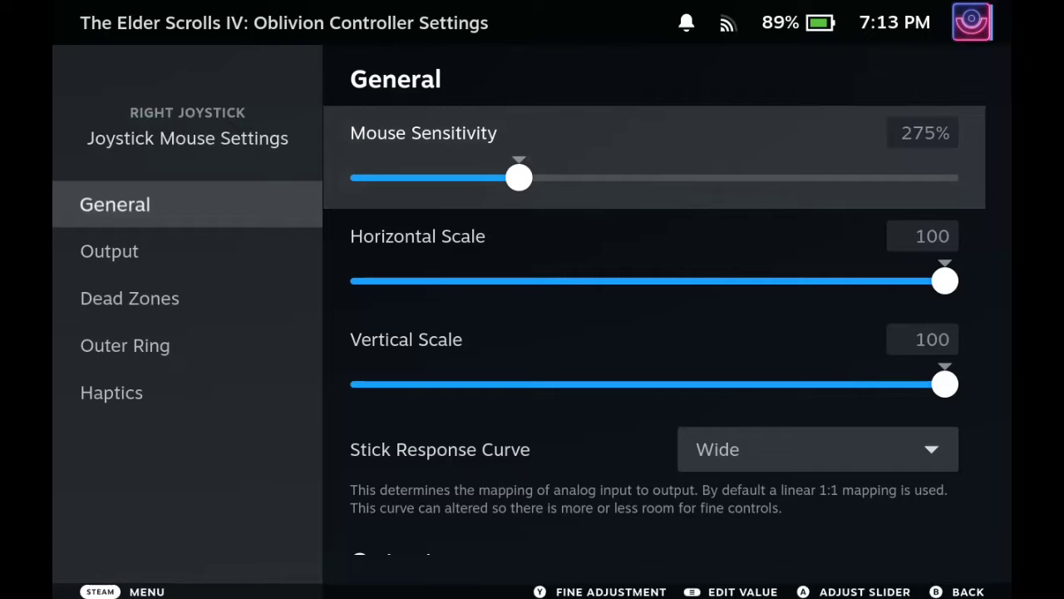
pyautogui.press('Left')
pyautogui.press('Escape')
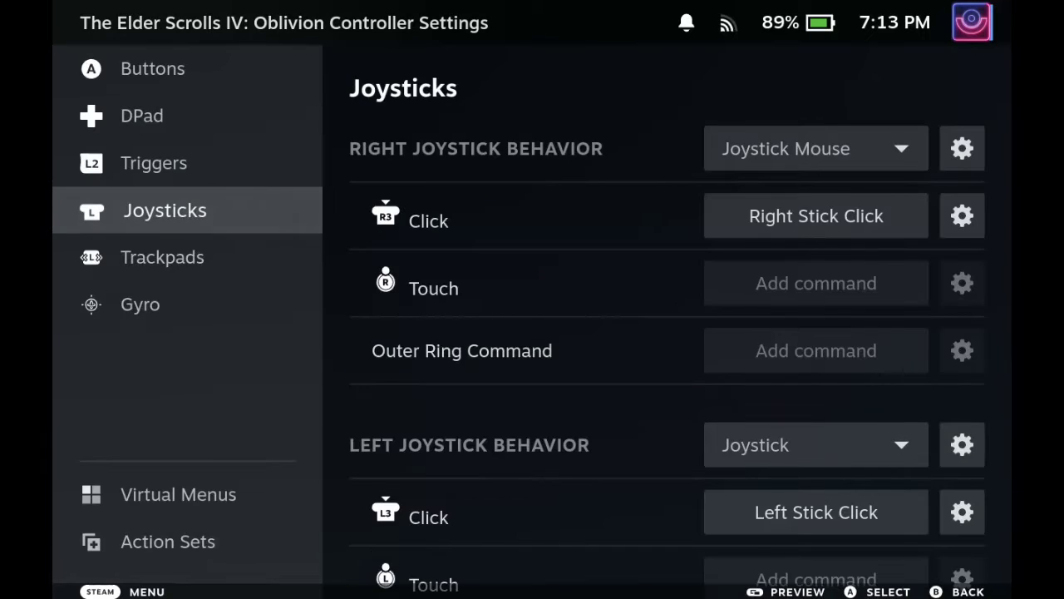
pyautogui.press('Escape')
pyautogui.press('Escape')
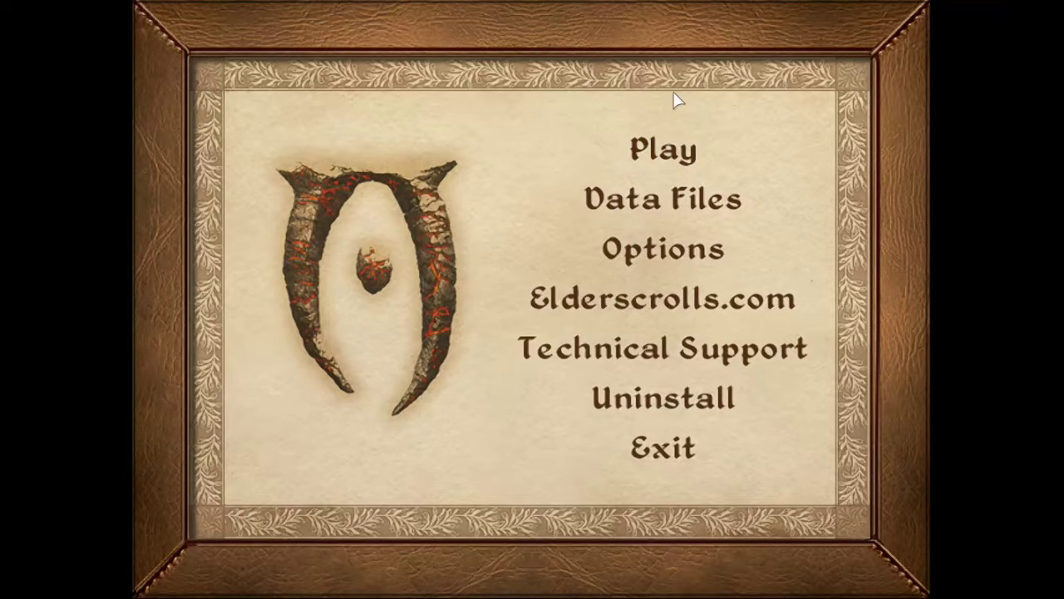
# Launch Oblivion, skip the intros, and look over the Controls options
pyautogui.hotkey('shift', 'Tab')
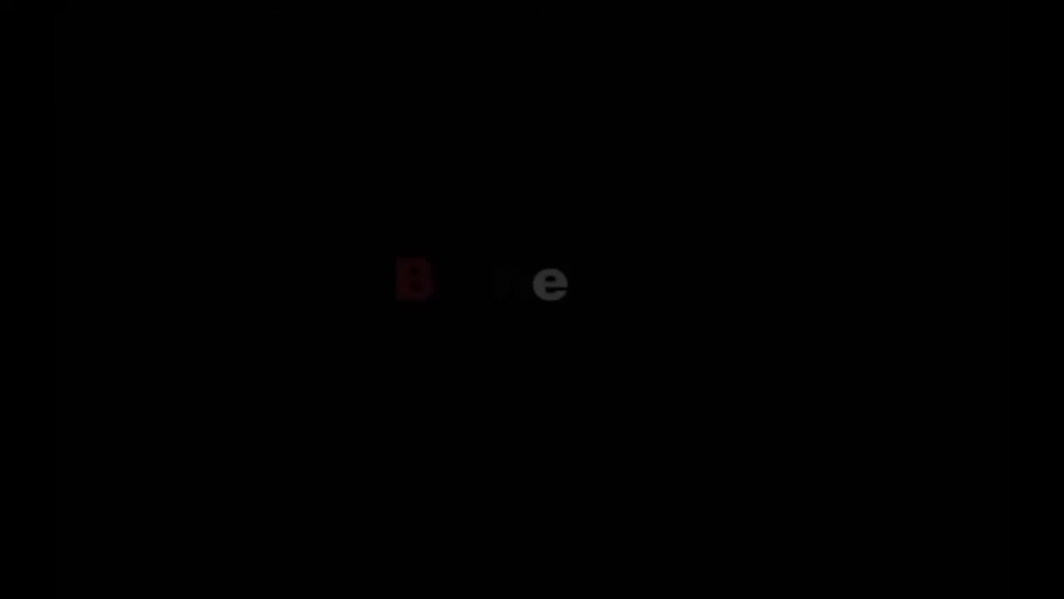
pyautogui.press('Escape')
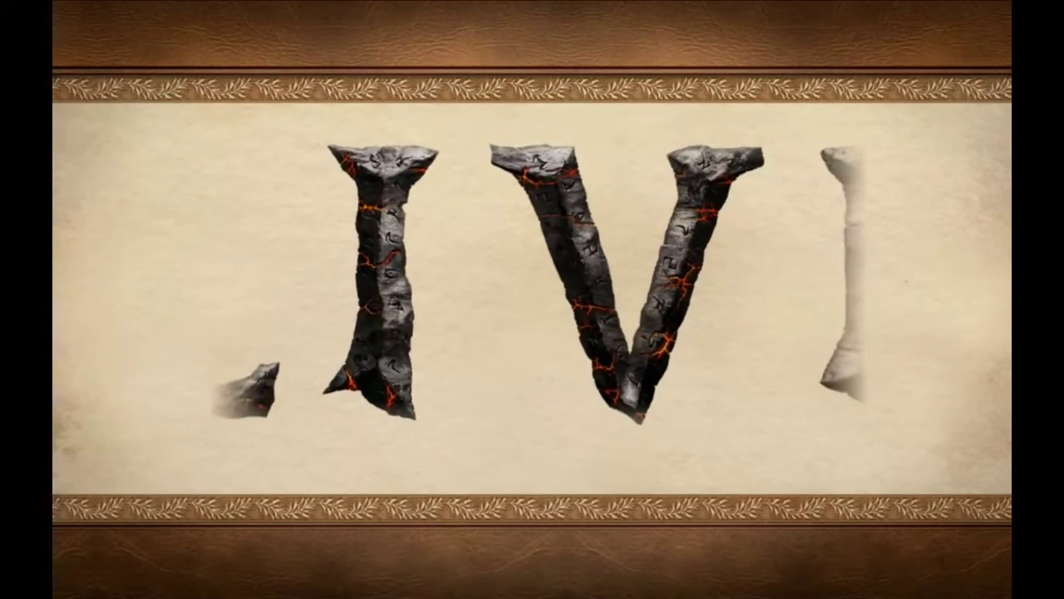
pyautogui.press('Escape')
pyautogui.press('Right')
pyautogui.press('Right')
pyautogui.press('Right')
pyautogui.press('Right')
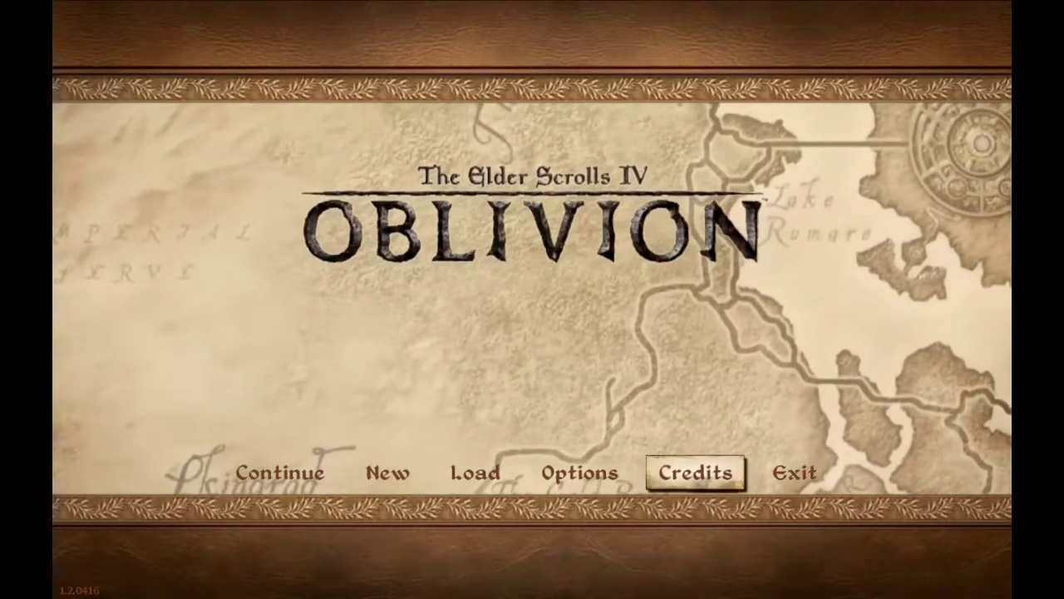
pyautogui.press('Left')
pyautogui.press('Return')
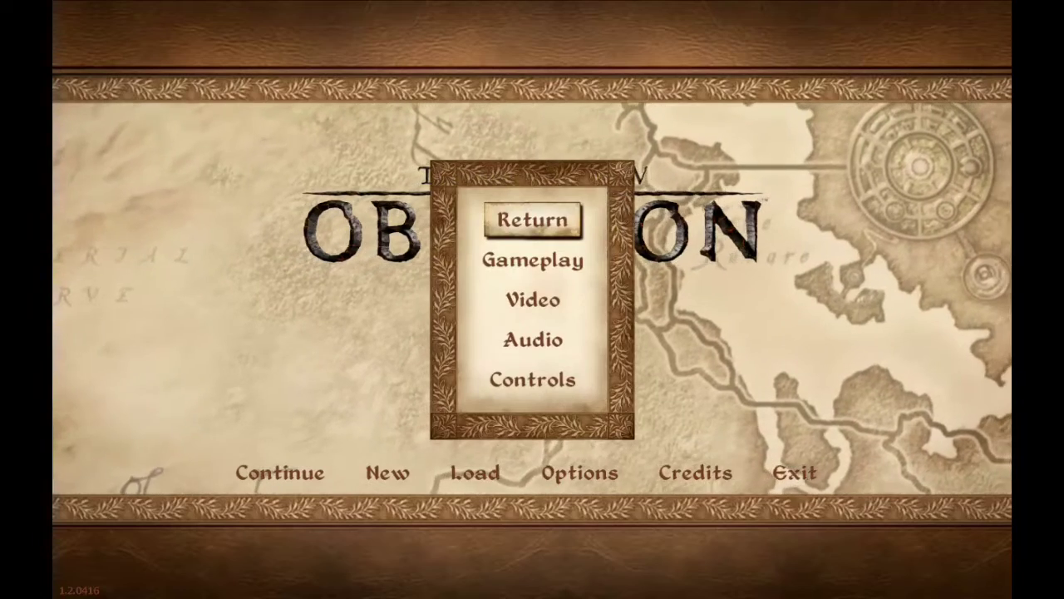
pyautogui.press('Down')
pyautogui.press('Down')
pyautogui.press('Down')
pyautogui.press('Down')
pyautogui.press('Return')
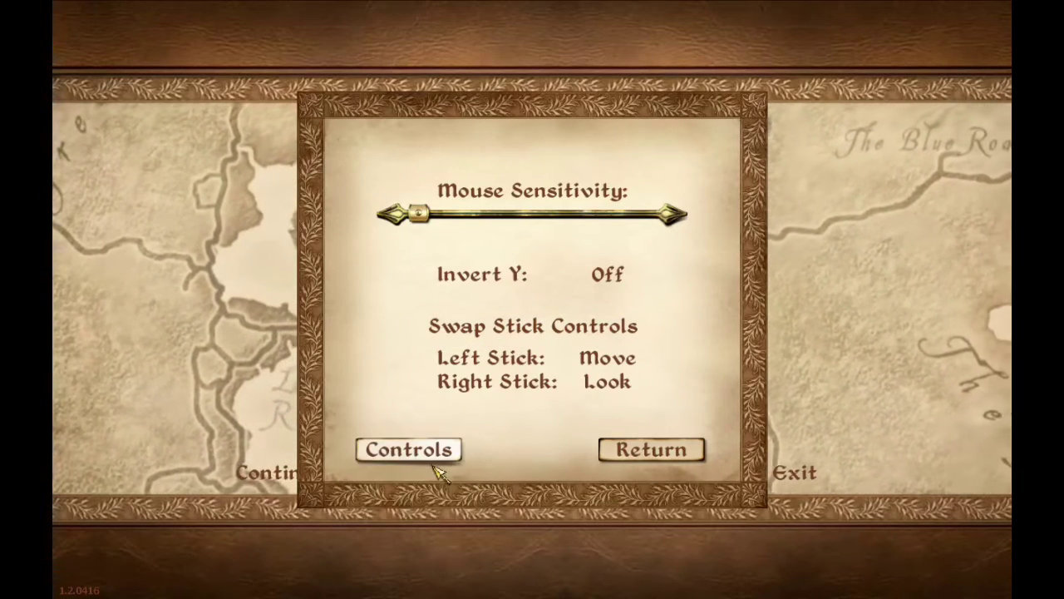
pyautogui.click(614, 454)
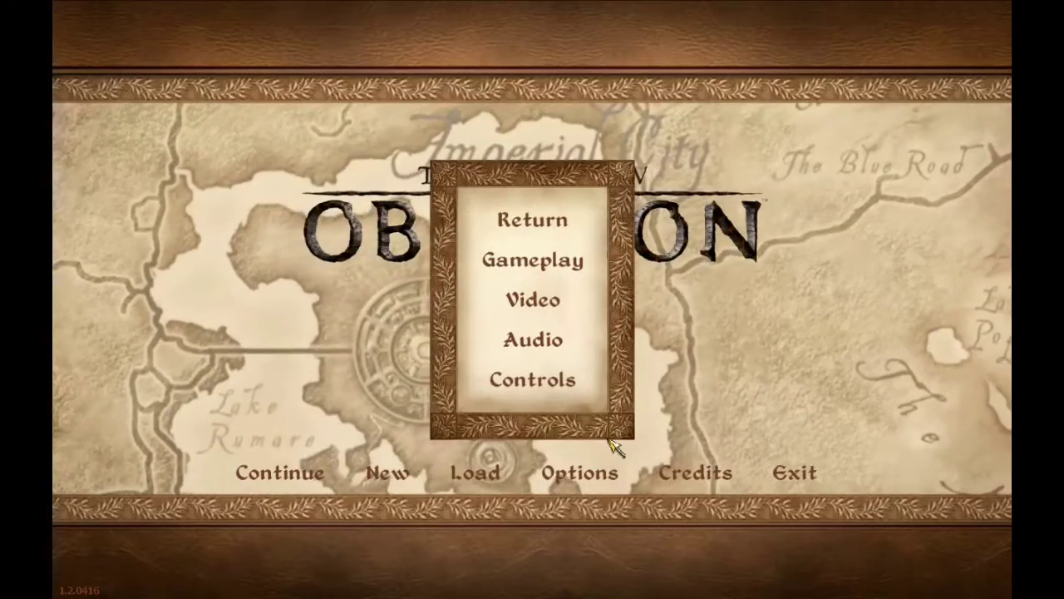
# Turn HDR Lighting on in the video settings, acknowledging the warning and restart notice
pyautogui.press('Up')
pyautogui.press('Up')
pyautogui.press('Up')
pyautogui.press('Down')
pyautogui.press('Return')
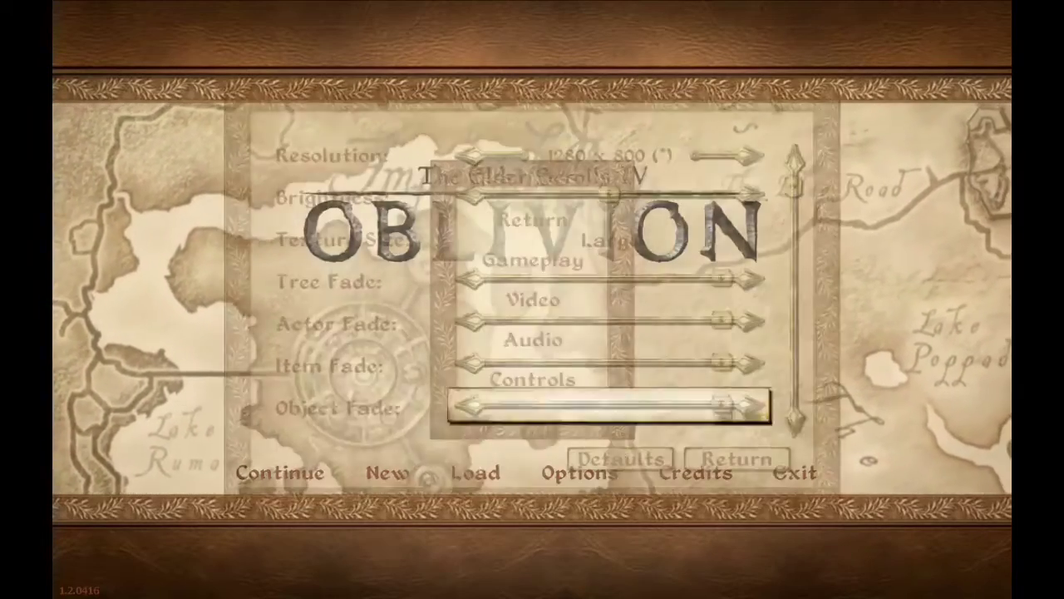
pyautogui.press('Down')
pyautogui.press('Down')
pyautogui.press('Down')
pyautogui.press('Down')
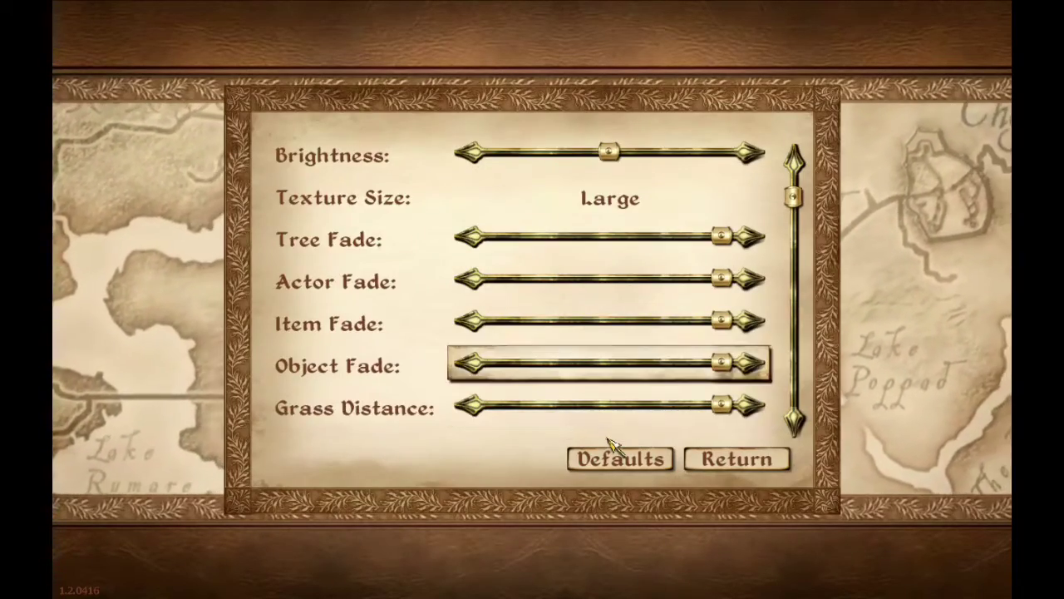
pyautogui.press('Down')
pyautogui.press('Down')
pyautogui.press('Down')
pyautogui.press('Down')
pyautogui.press('Down')
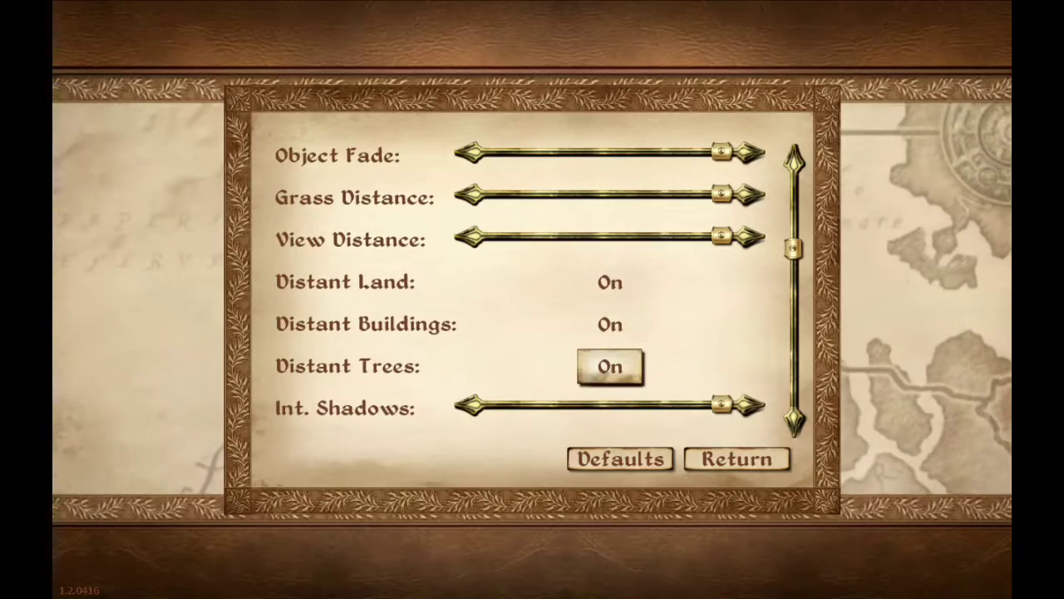
pyautogui.press('Down')
pyautogui.press('Down')
pyautogui.press('Down')
pyautogui.press('Down')
pyautogui.press('Down')
pyautogui.press('Down')
pyautogui.press('Down')
pyautogui.press('Down')
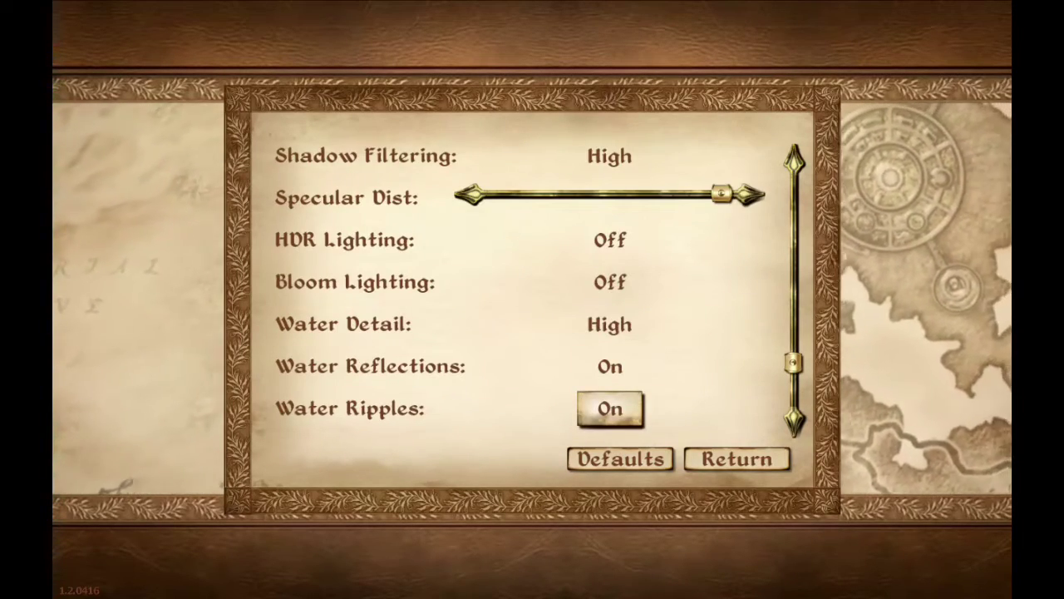
pyautogui.press('Up')
pyautogui.press('Up')
pyautogui.press('Up')
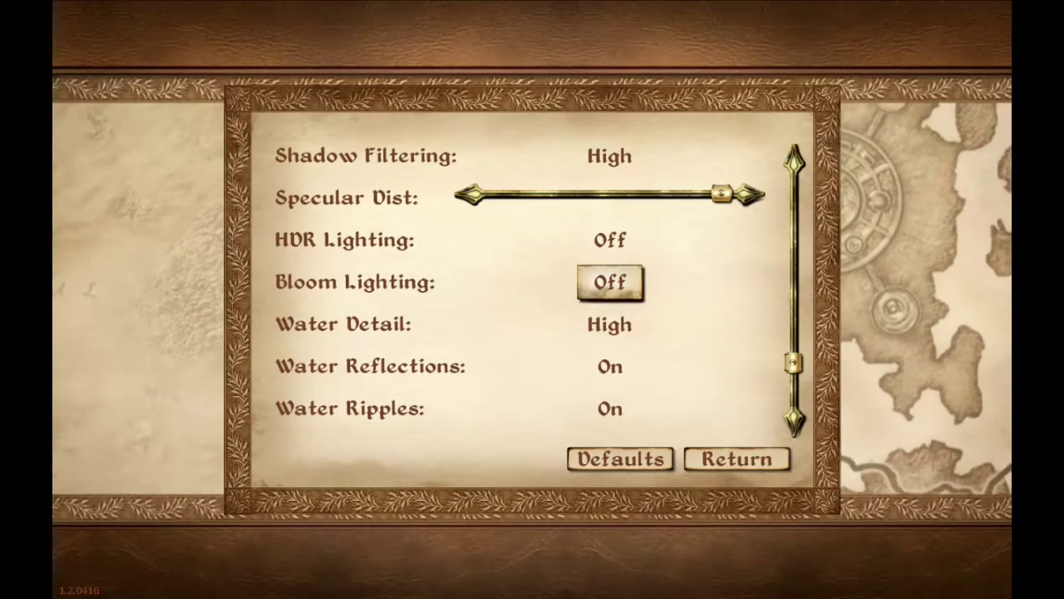
pyautogui.press('Up')
pyautogui.press('Return')
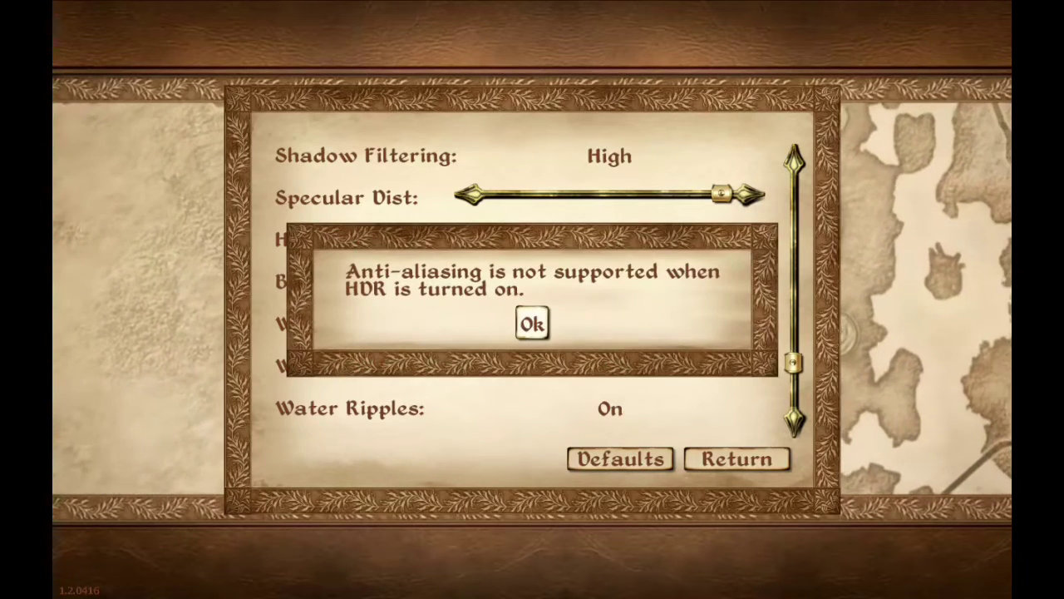
pyautogui.press('Return')
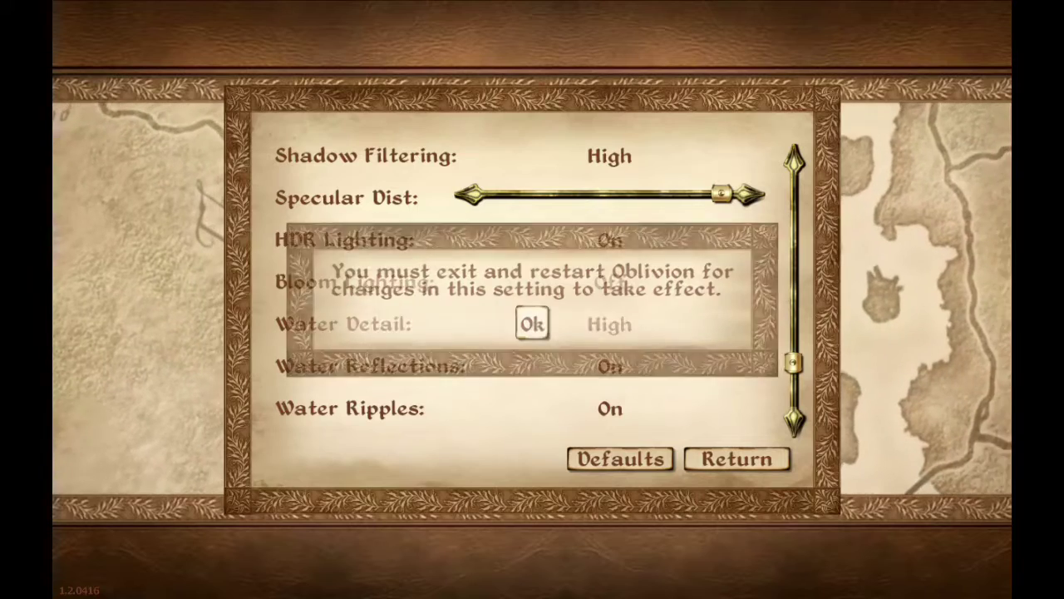
pyautogui.press('Return')
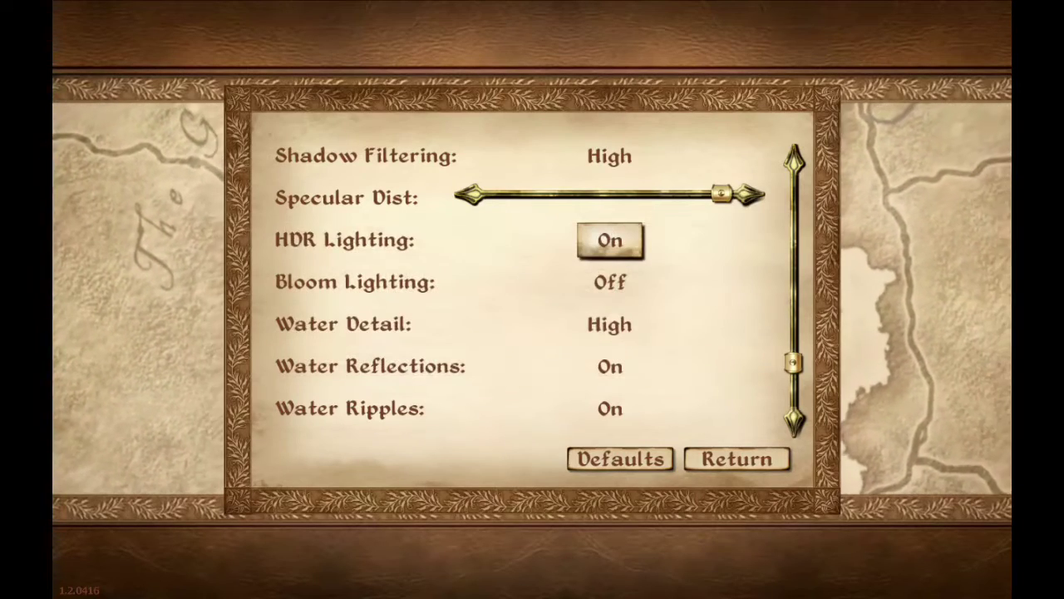
# Raise Anti-aliasing to 8x, acknowledge the notices, and close the video options
pyautogui.press('Down')
pyautogui.press('Down')
pyautogui.press('Down')
pyautogui.press('Down')
pyautogui.press('Down')
pyautogui.press('Down')
pyautogui.press('Down')
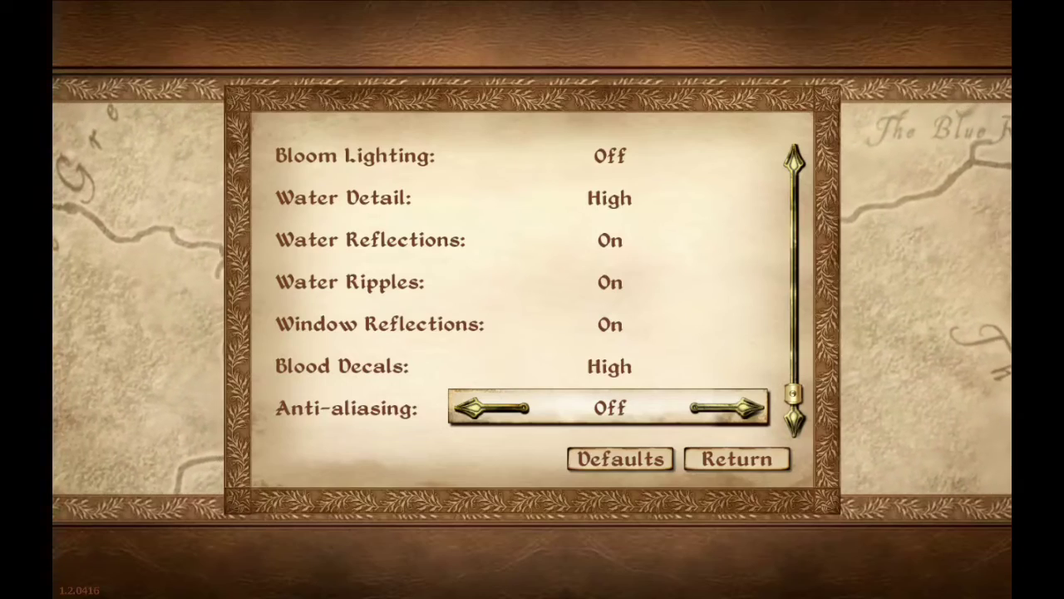
pyautogui.press('Left')
pyautogui.press('Return')
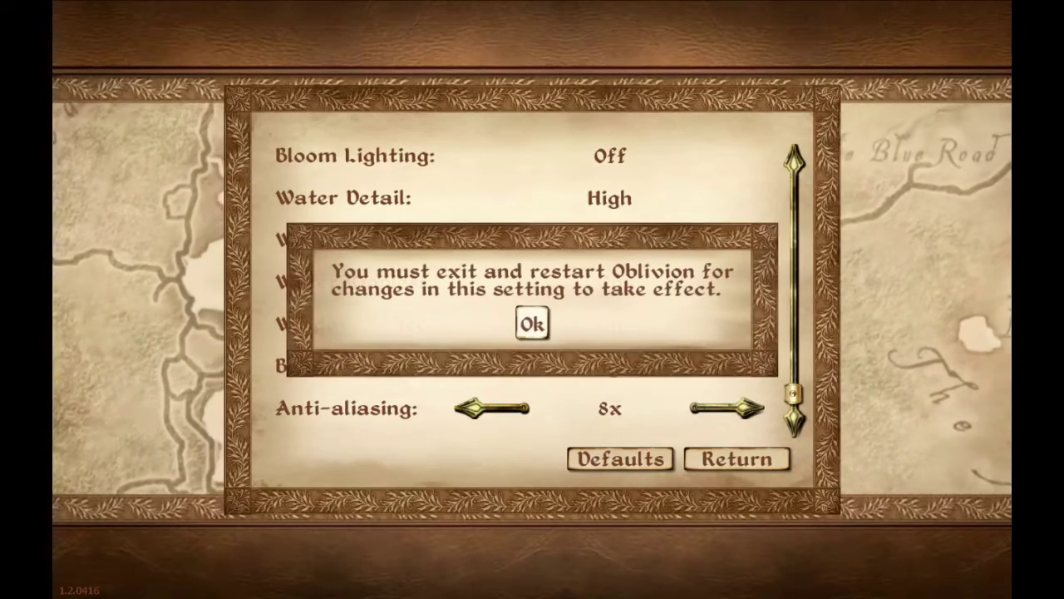
pyautogui.press('Return')
pyautogui.press('Escape')
pyautogui.press('Escape')
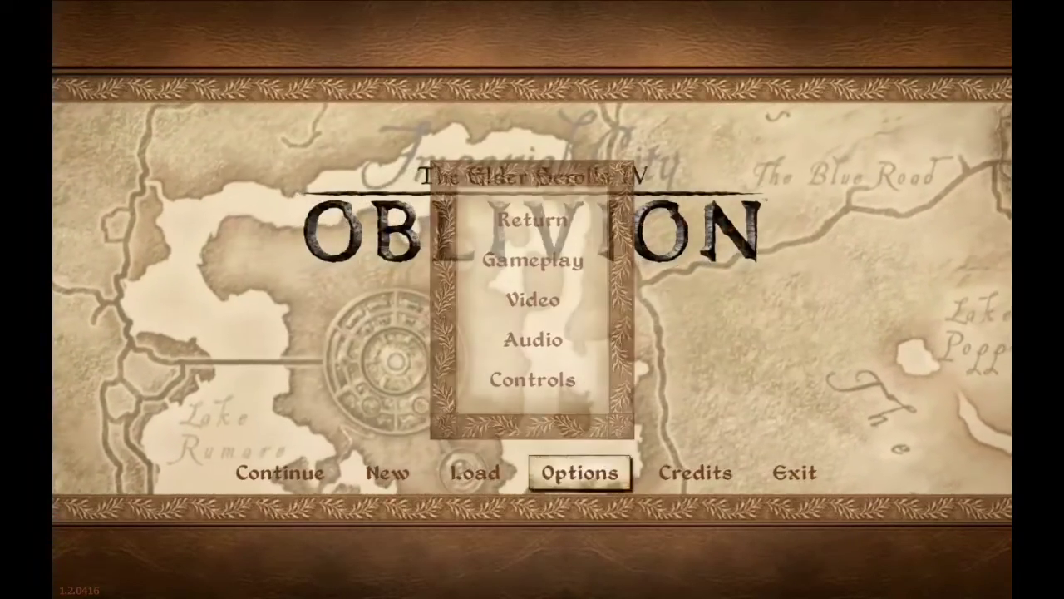
pyautogui.press('Left')
pyautogui.press('Left')
pyautogui.press('Left')
# Load the last save at the Imperial City Sewers North Exit, sheathe the sword, and try waiting
pyautogui.press('Return')
pyautogui.press('Return')
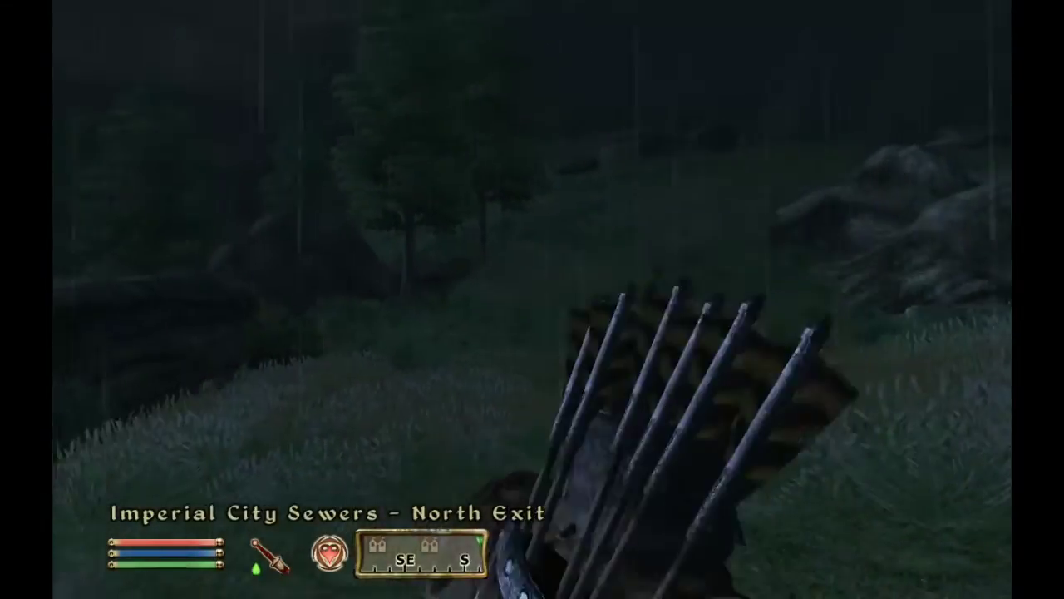
pyautogui.scroll(5, 532, 299)
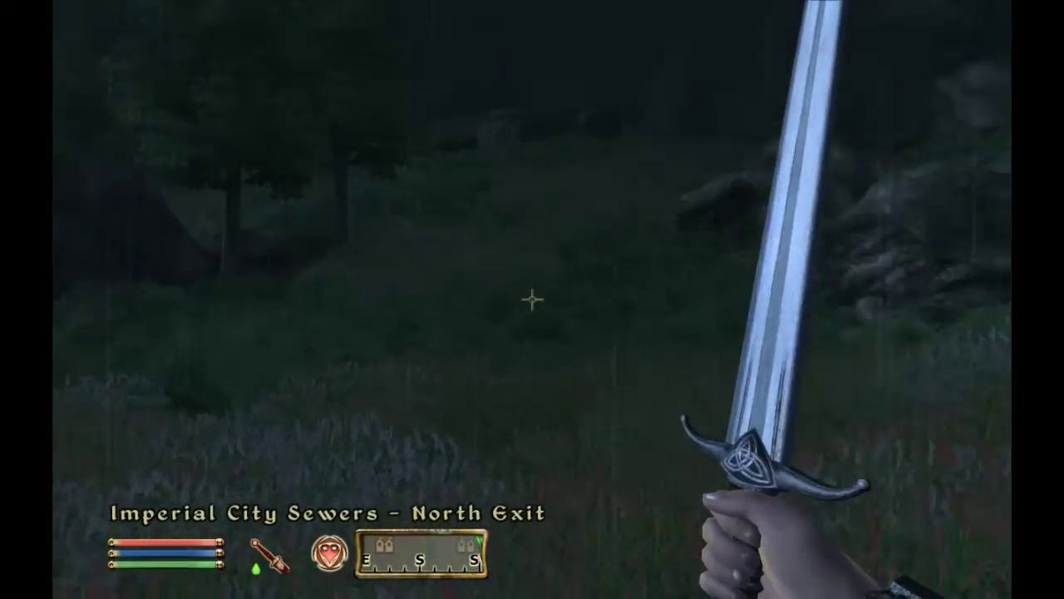
pyautogui.press('f')
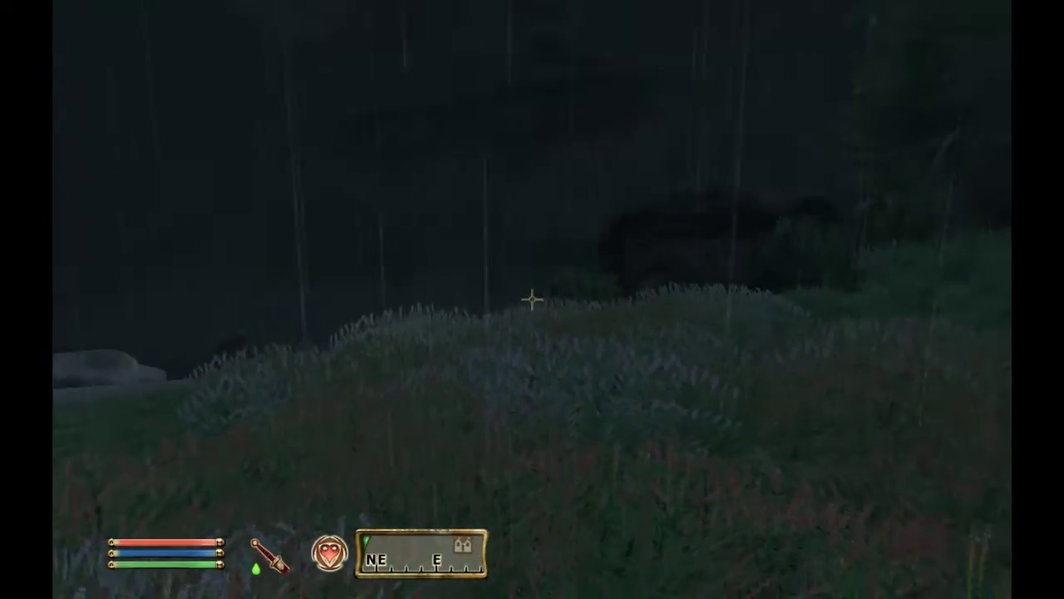
pyautogui.press('t')
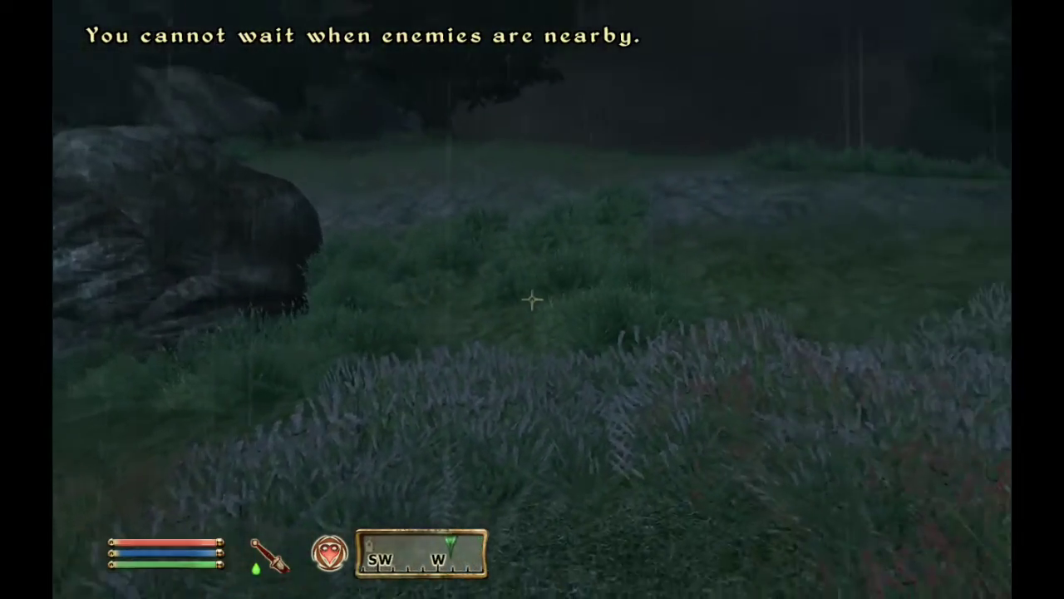
# Cycle the hotkey wheel past Flare and slot 8 to equip Heal Minor Wounds
pyautogui.press('2')
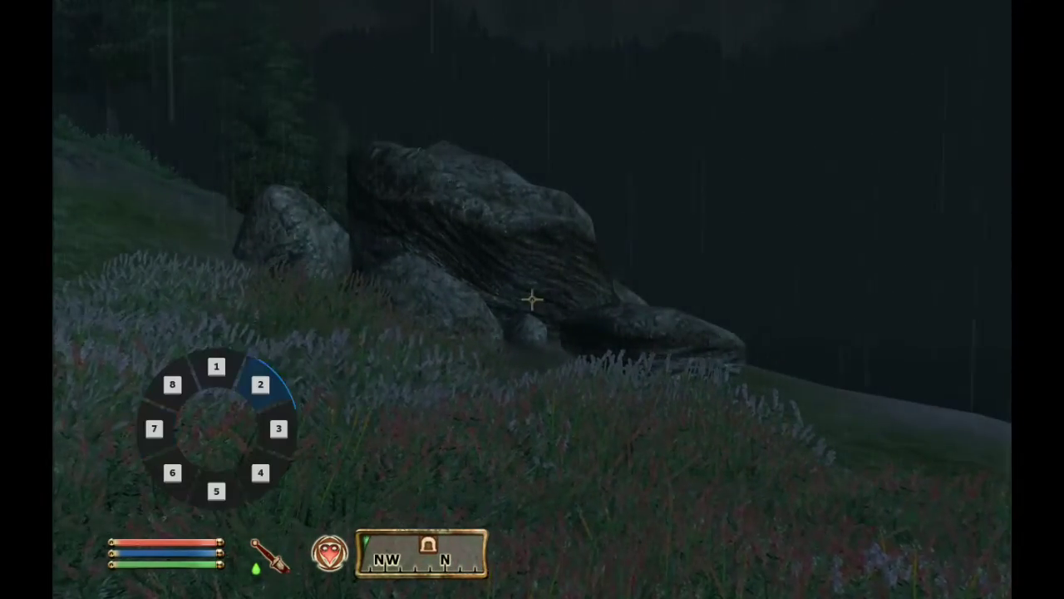
pyautogui.press('3')
pyautogui.press('2')
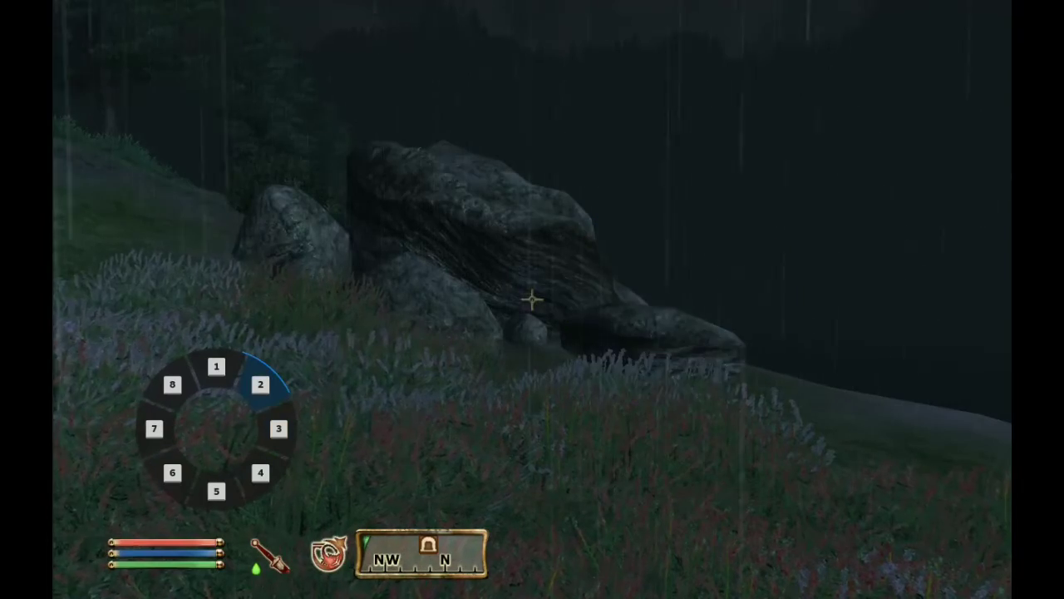
pyautogui.press('8')
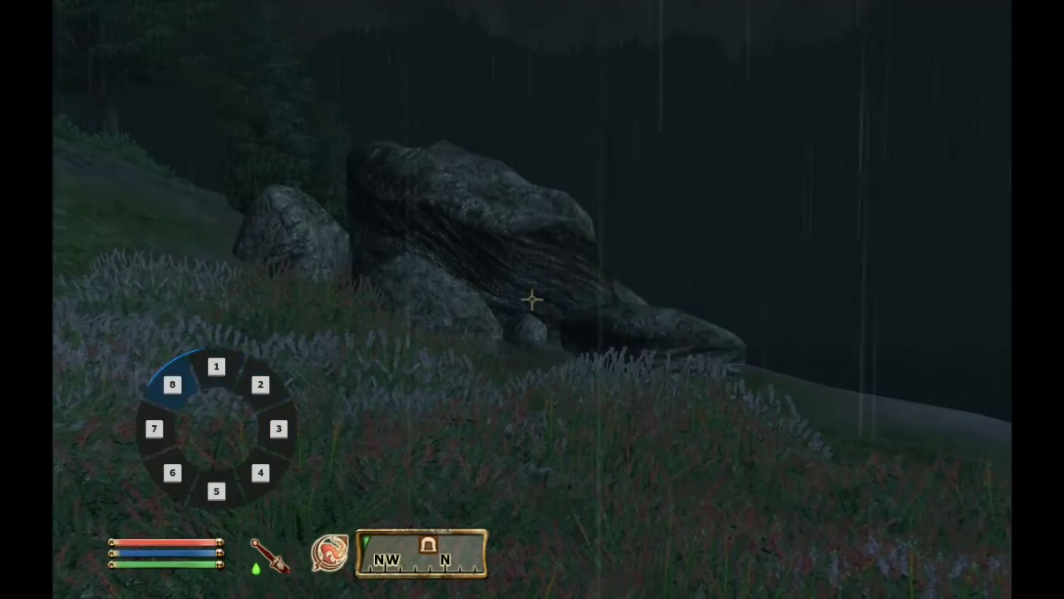
pyautogui.press('7')
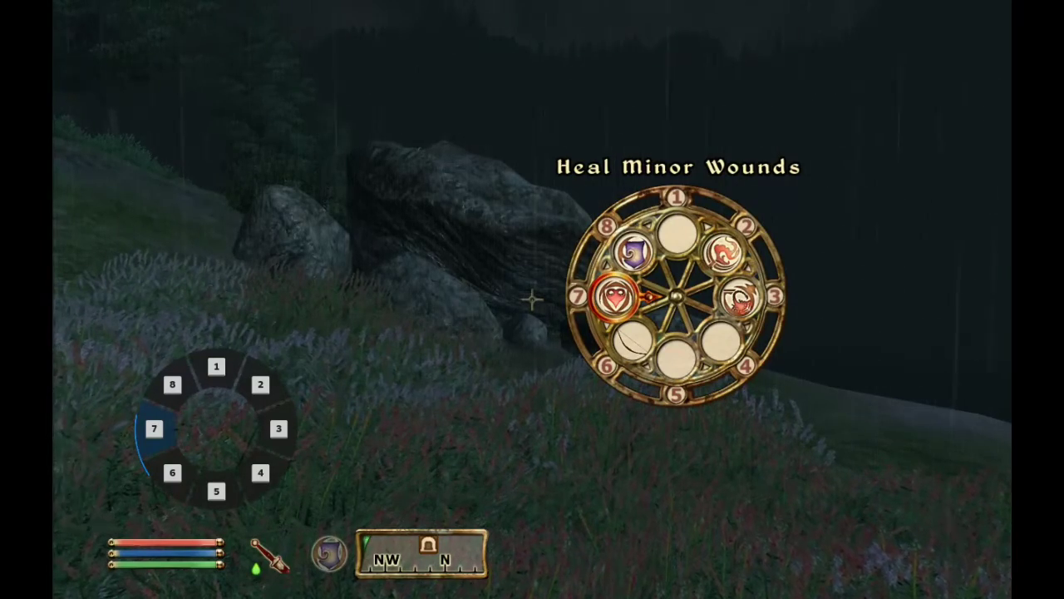
pyautogui.press('5')
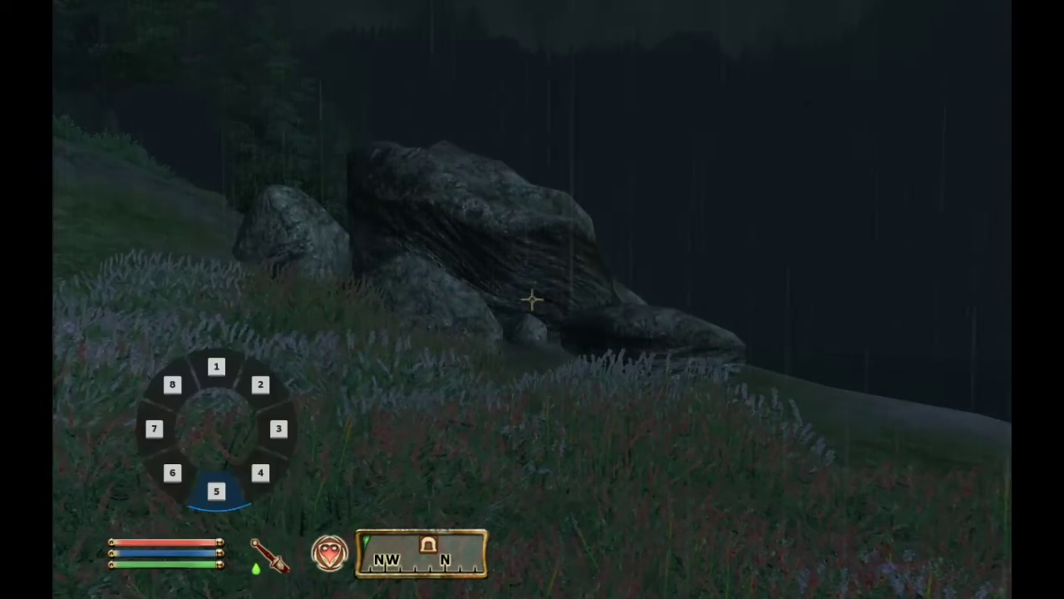
# Move the hotkey selection to slot 1 and equip the Rusty Iron Bow
pyautogui.press('2')
pyautogui.press('1')
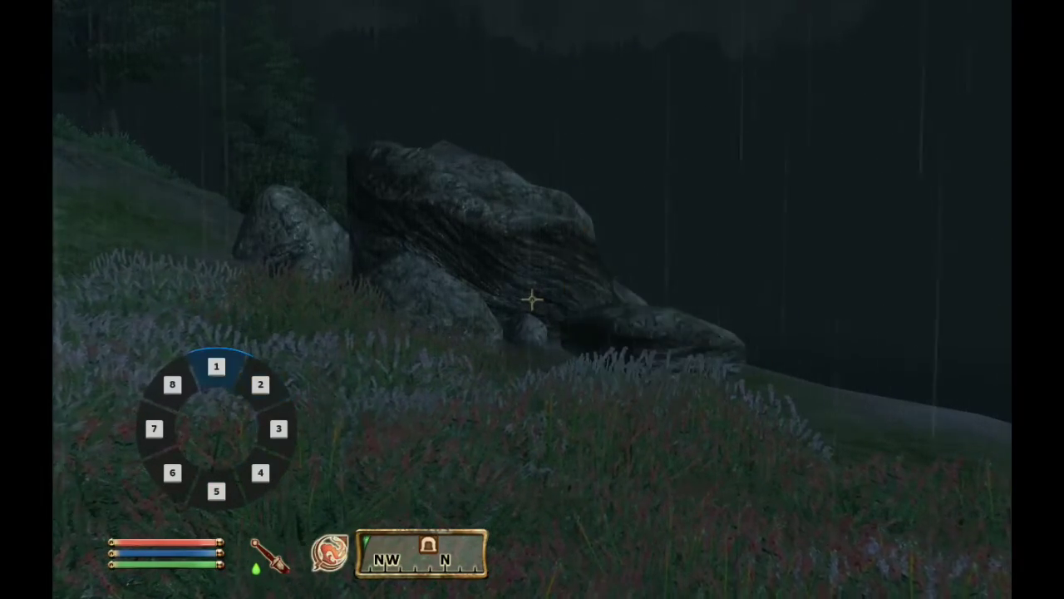
pyautogui.press('1')
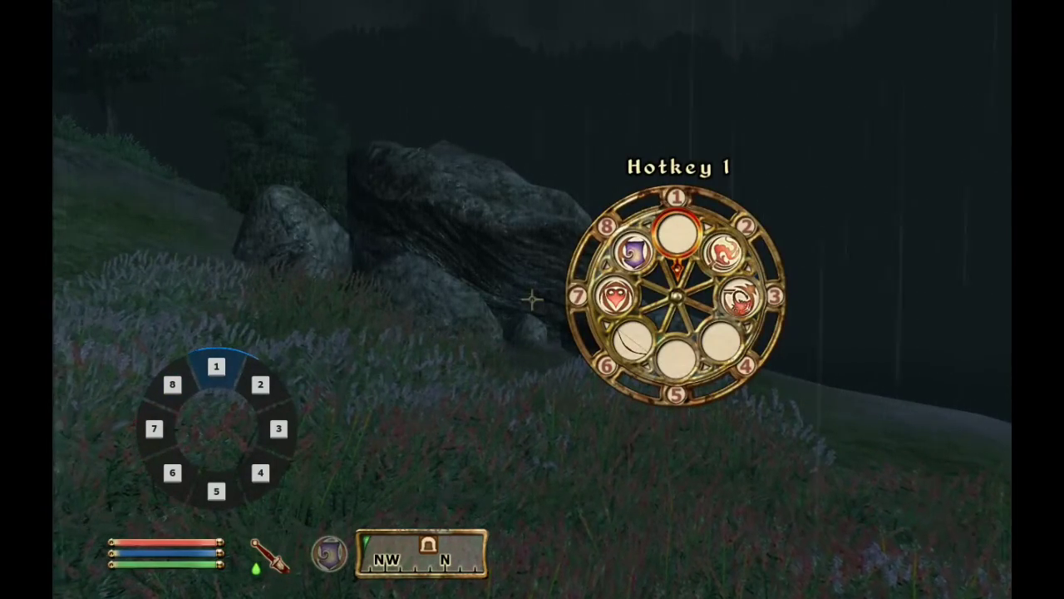
pyautogui.press('5')
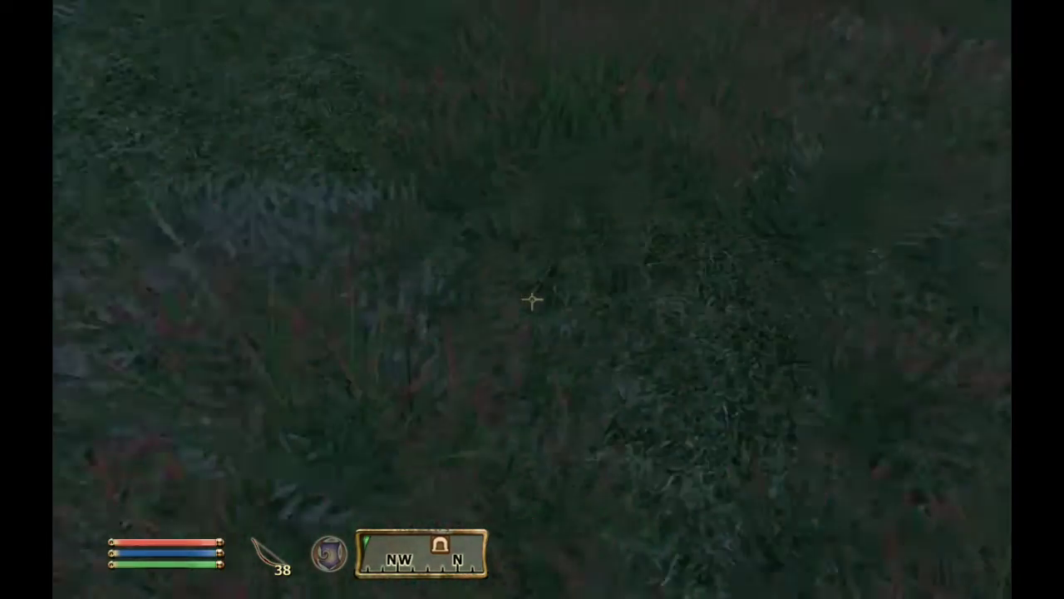
# Cast the healing spell, jump, reselect the Rusty Iron Bow slot, cast again, and open the journal
pyautogui.press('2')
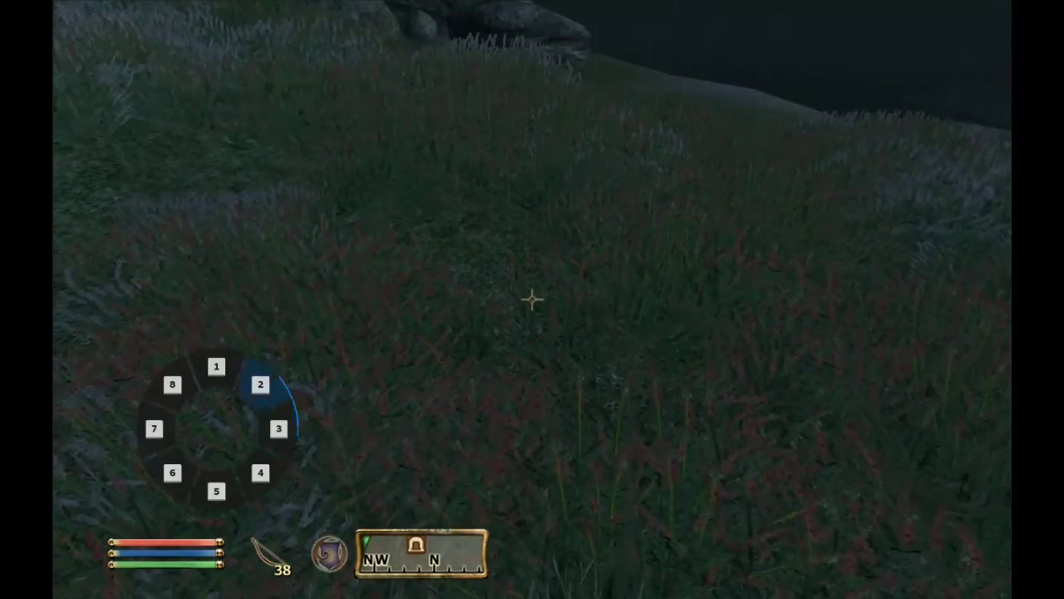
pyautogui.press('5')
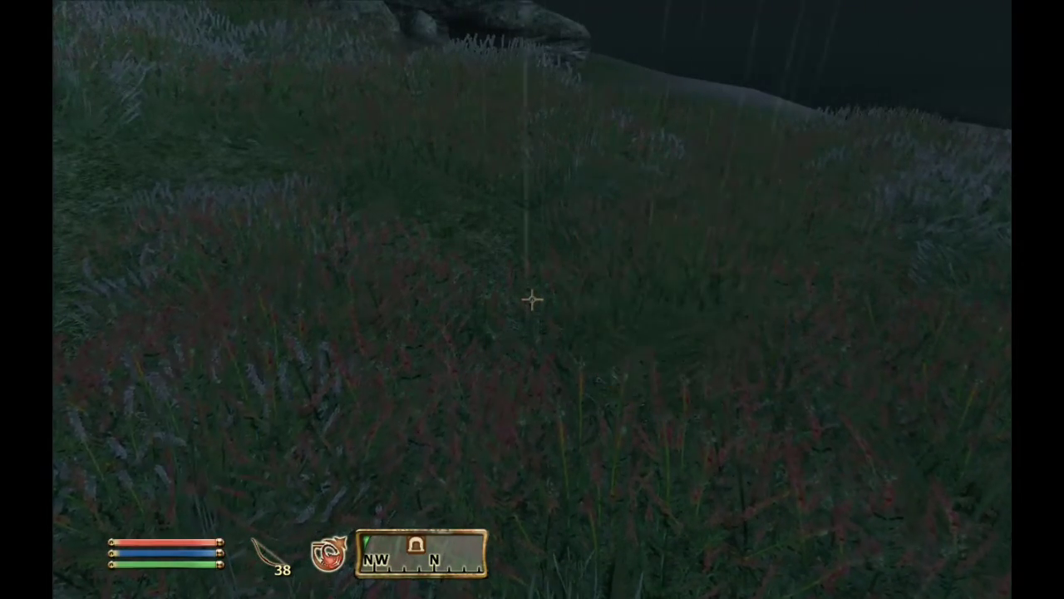
pyautogui.press('c')
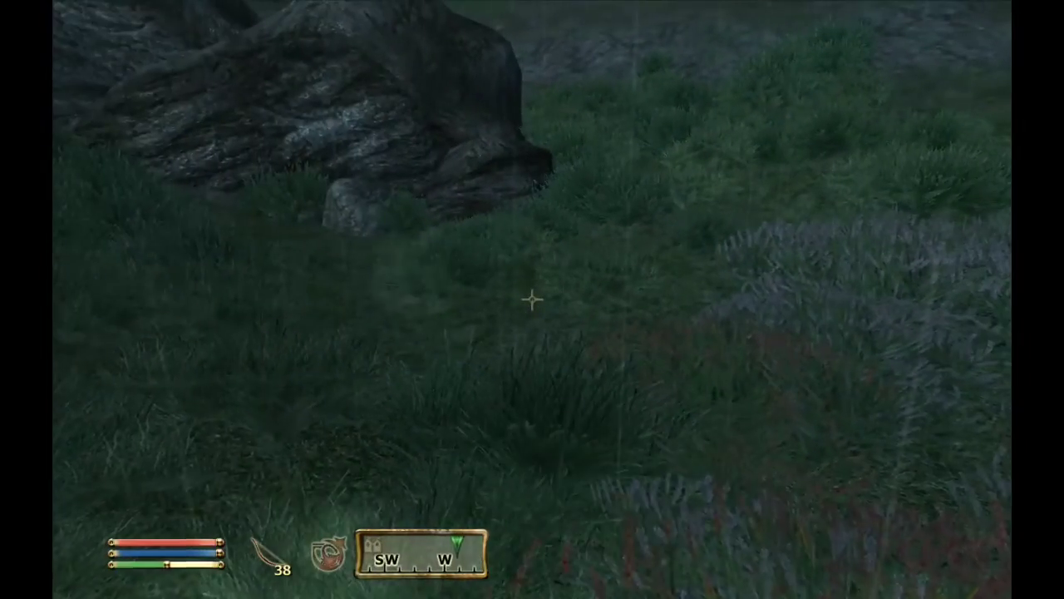
pyautogui.press('e')
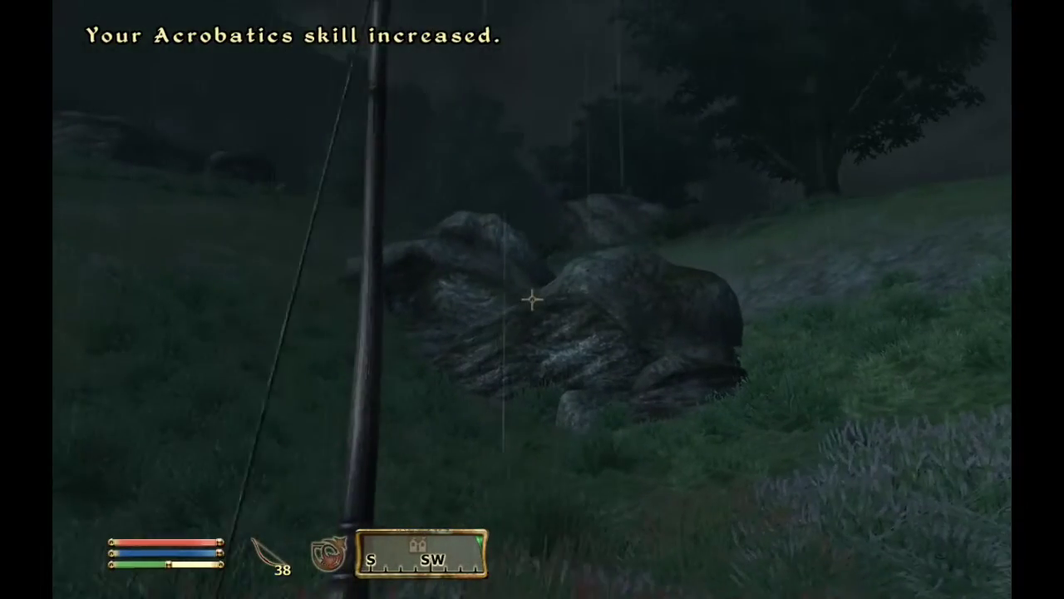
pyautogui.press('8')
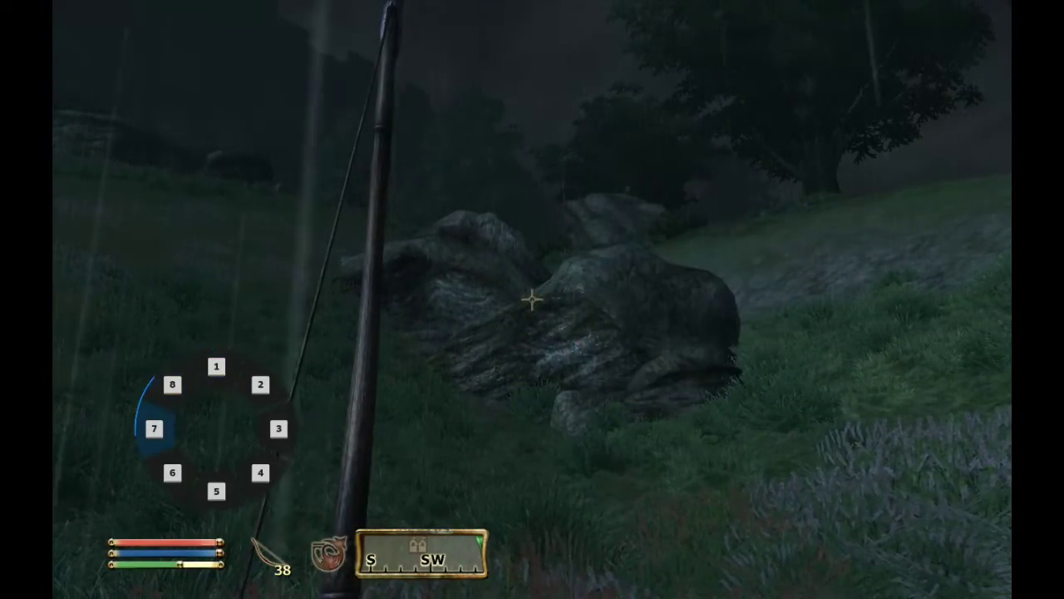
pyautogui.press('6')
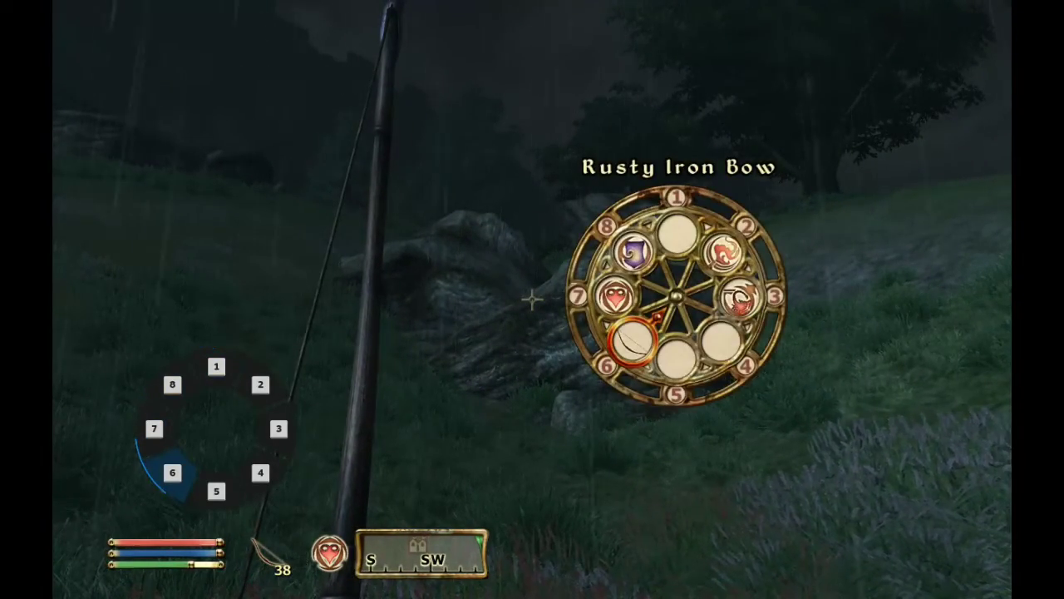
pyautogui.press('6')
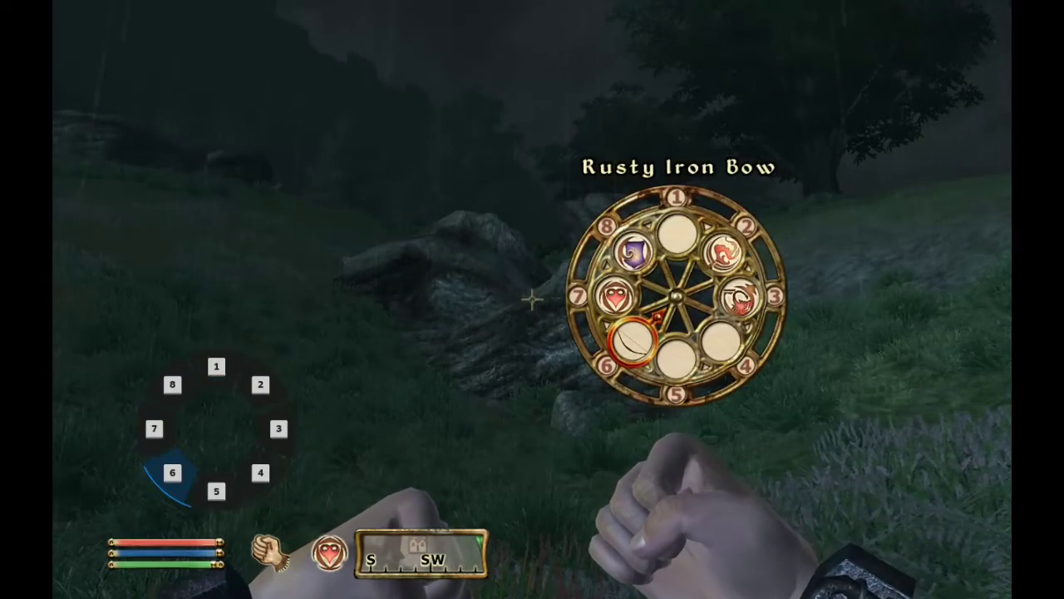
pyautogui.press('c')
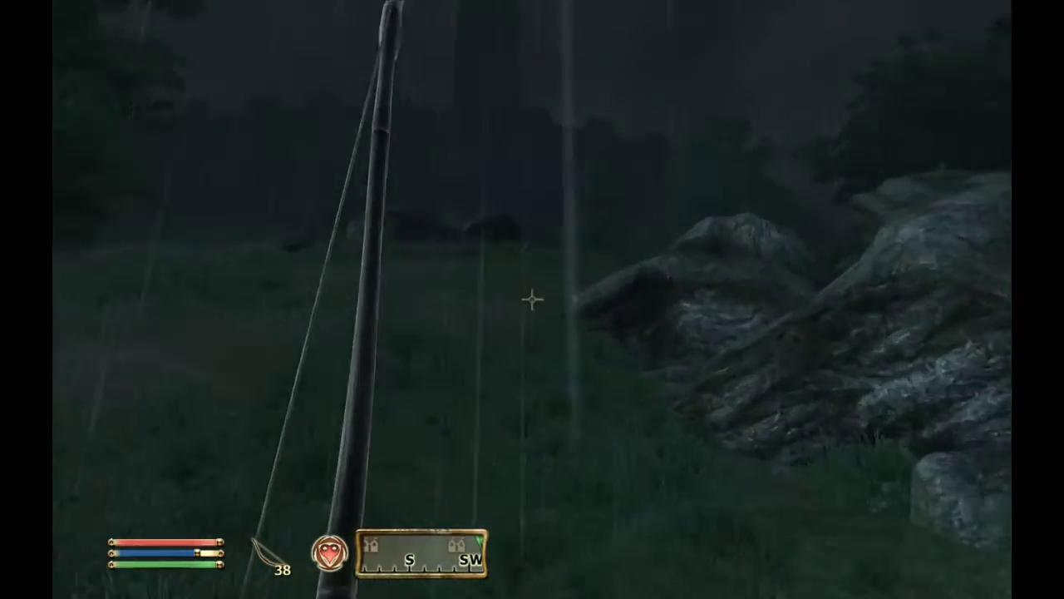
pyautogui.press('Tab')
# Flip through the journal pages back to Active Quest and switch to the world map
pyautogui.press('F4')
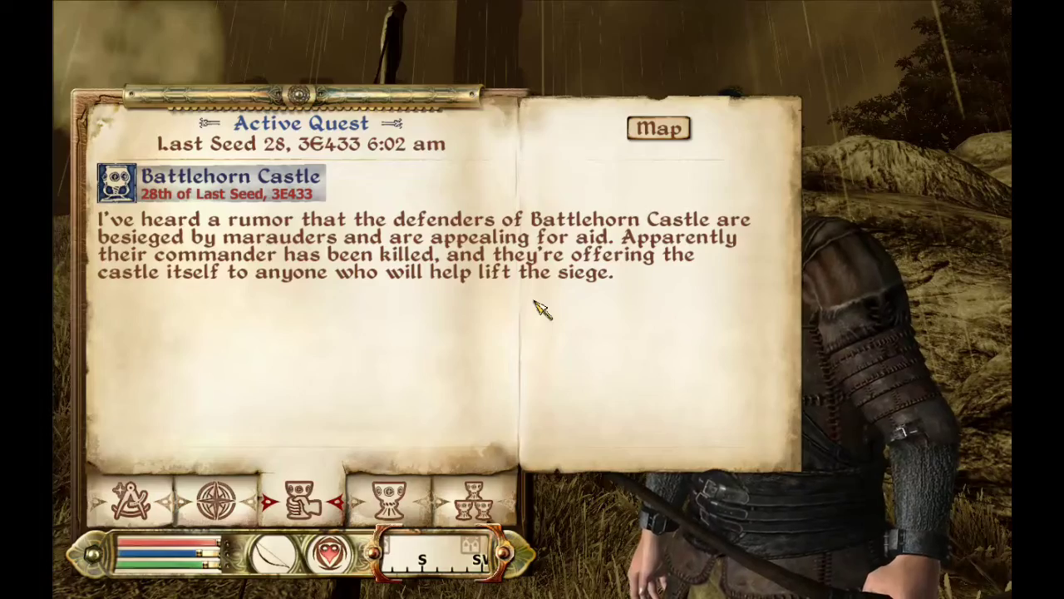
pyautogui.press('F3')
pyautogui.press('F2')
pyautogui.press('F3')
pyautogui.press('F4')
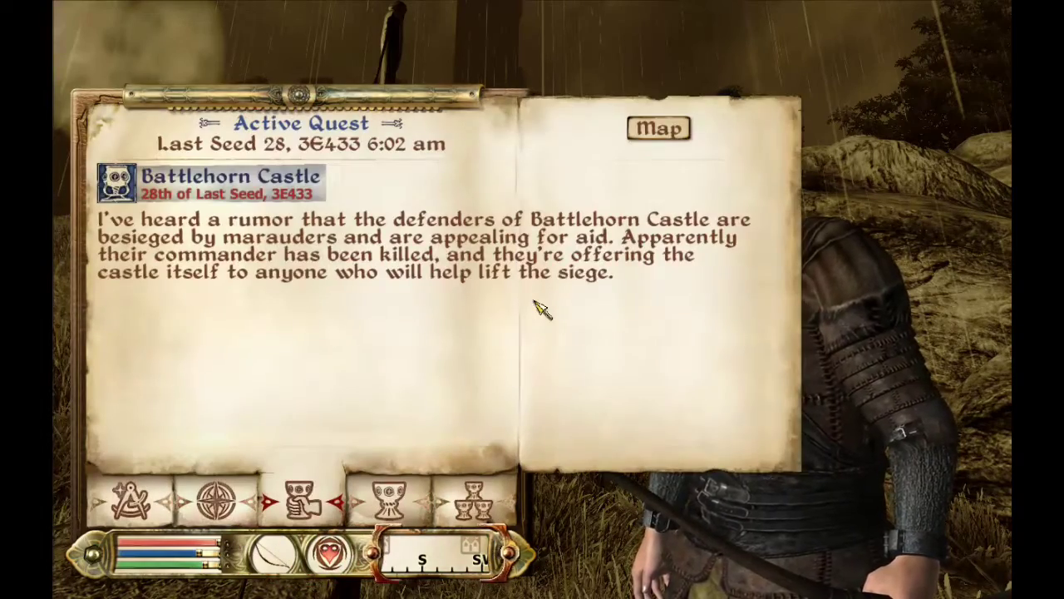
pyautogui.press('F4')
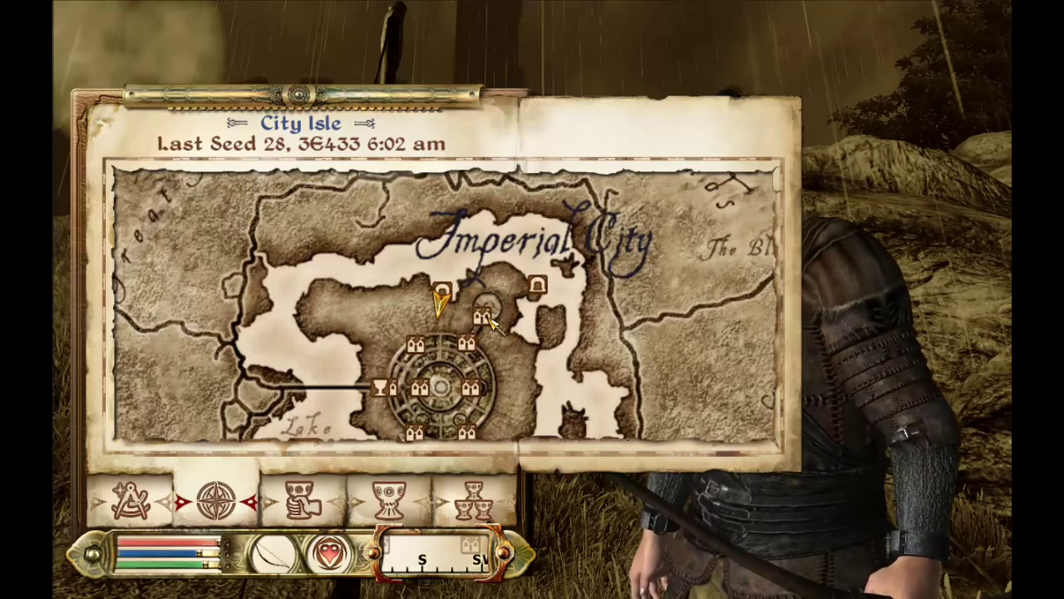
# Pan the map over to Chorrol and select the Chorrol South Gate marker
pyautogui.press('Right')
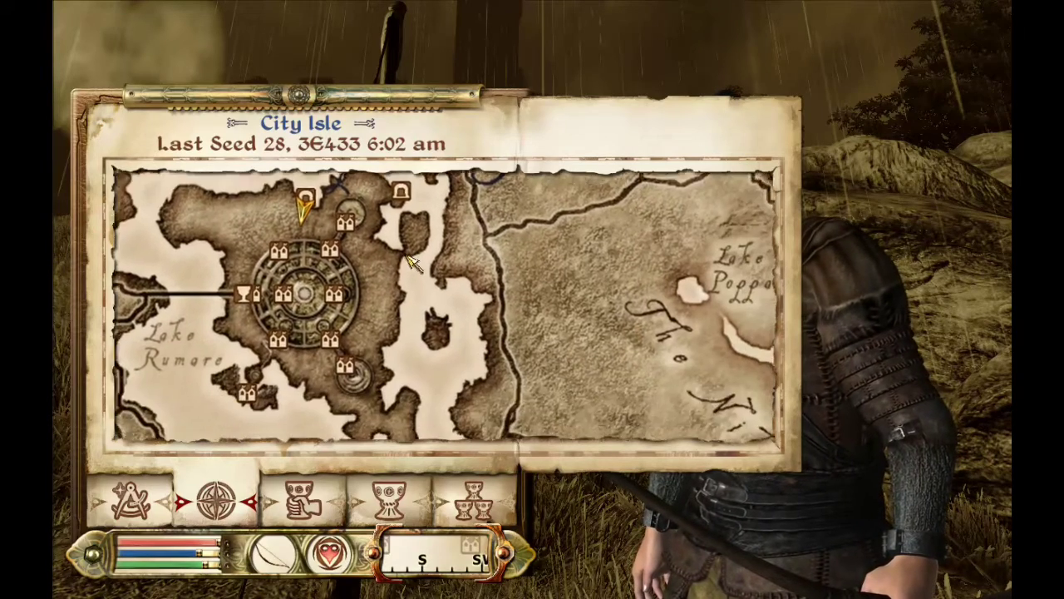
pyautogui.moveTo(527, 310); pyautogui.dragTo(382, 418)
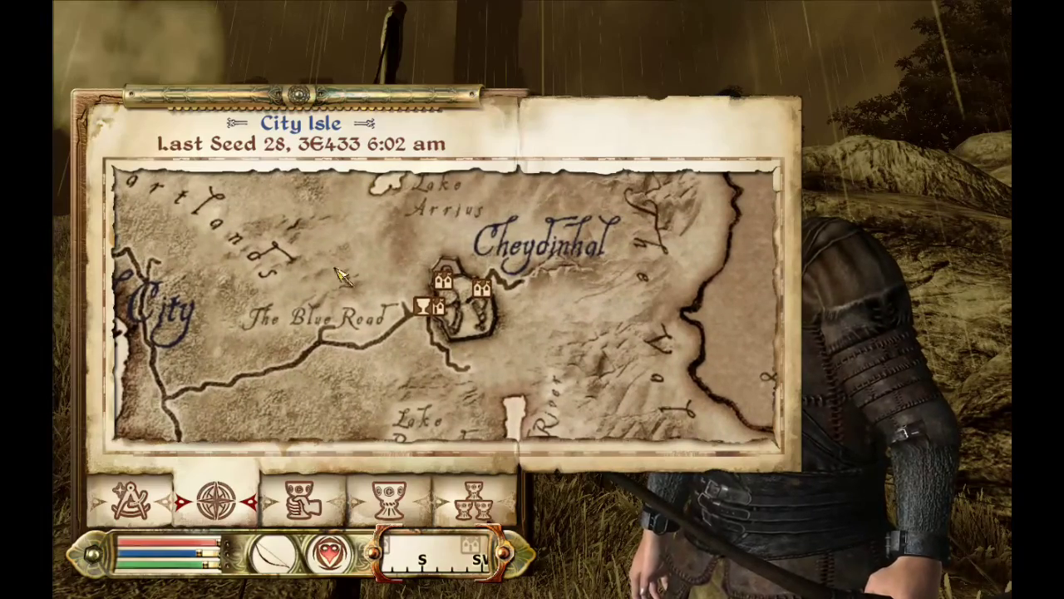
pyautogui.press('F1')
pyautogui.press('F4')
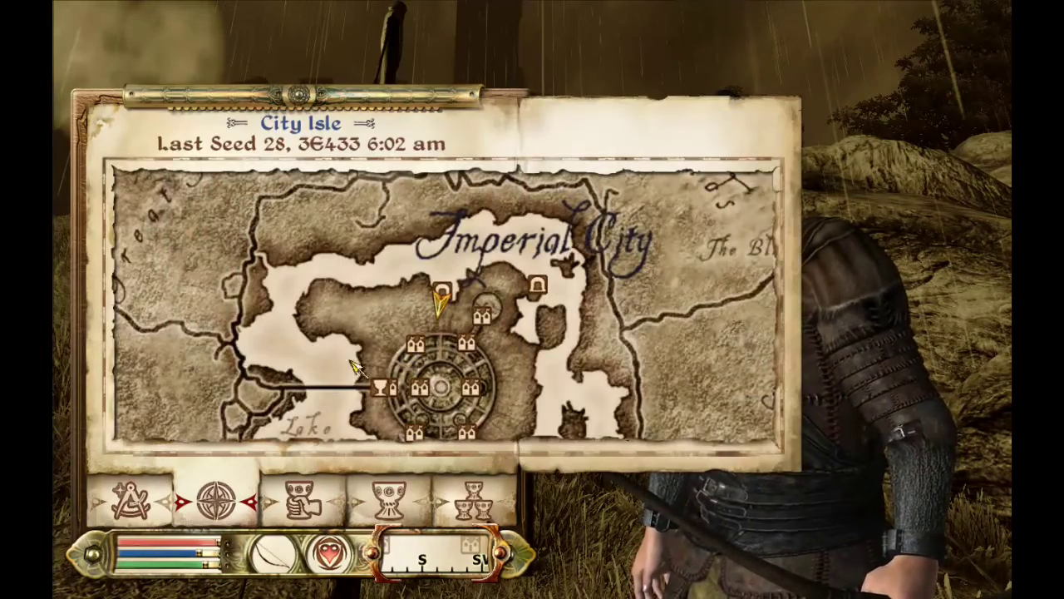
pyautogui.press('Up')
pyautogui.press('Up')
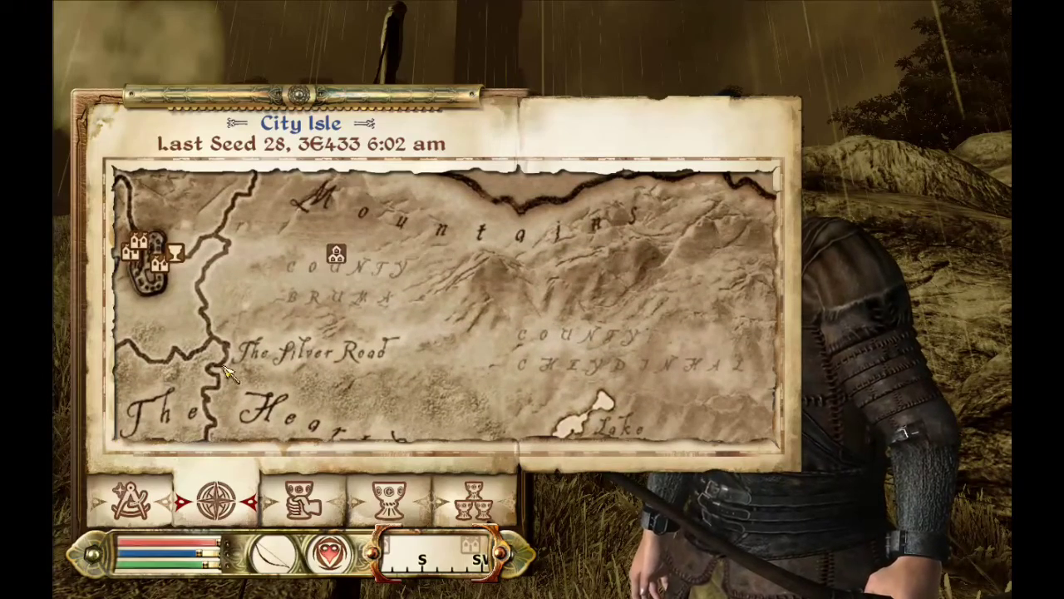
pyautogui.press('Down')
pyautogui.press('Down')
pyautogui.press('Left')
pyautogui.press('Left')
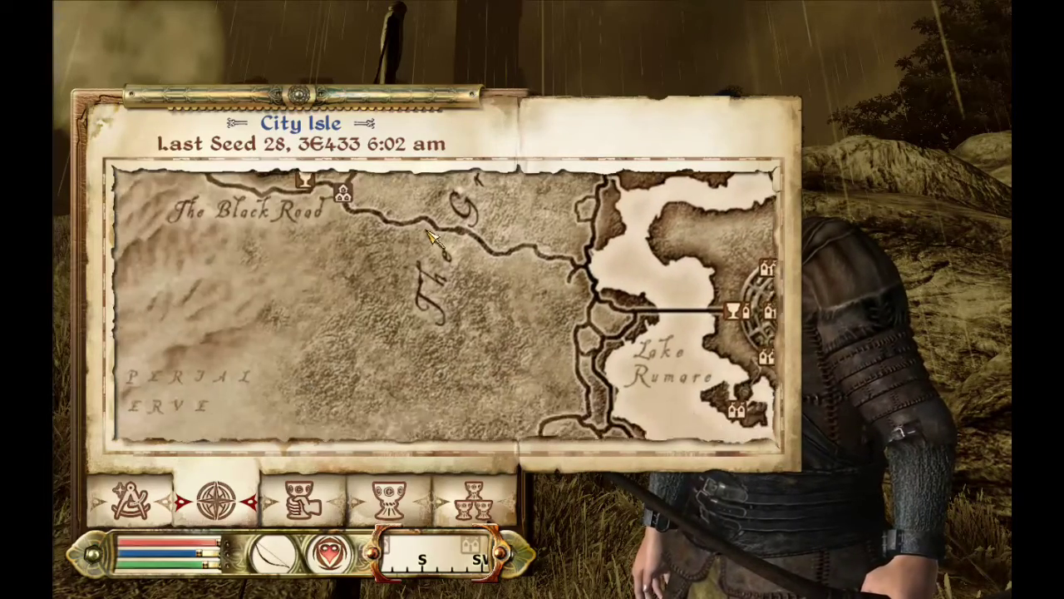
pyautogui.press('Up')
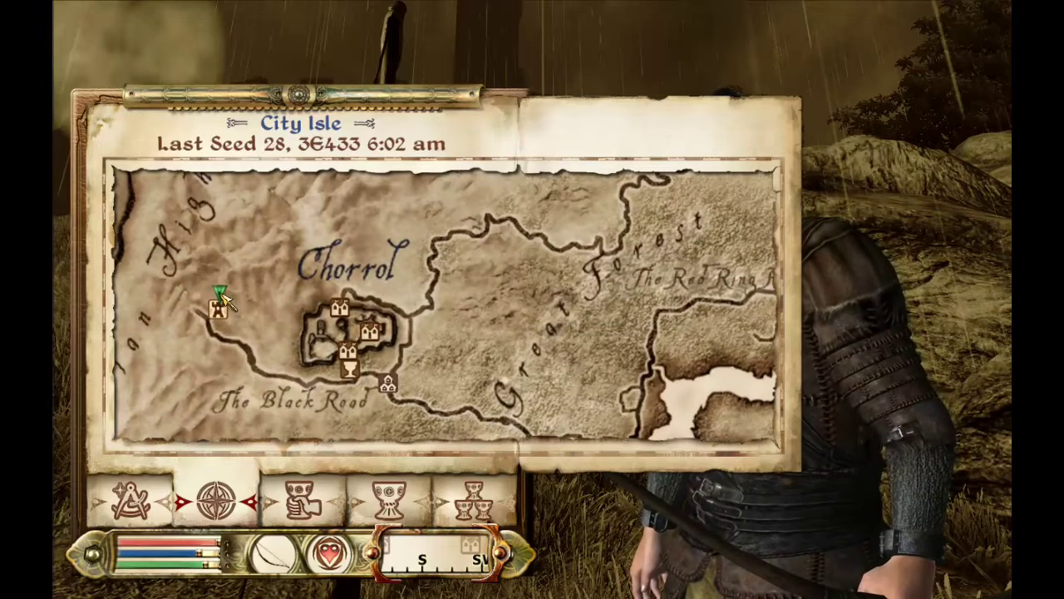
pyautogui.click(349, 355)
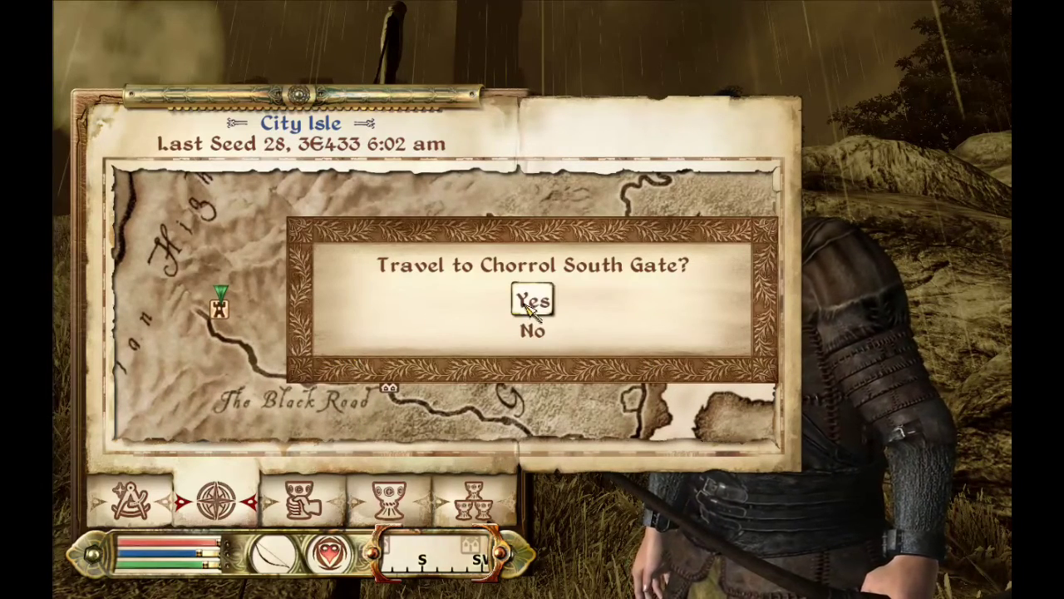
# Fast travel to Chorrol South Gate and bring up the wait prompt showing 1 hour
pyautogui.click(532, 301)
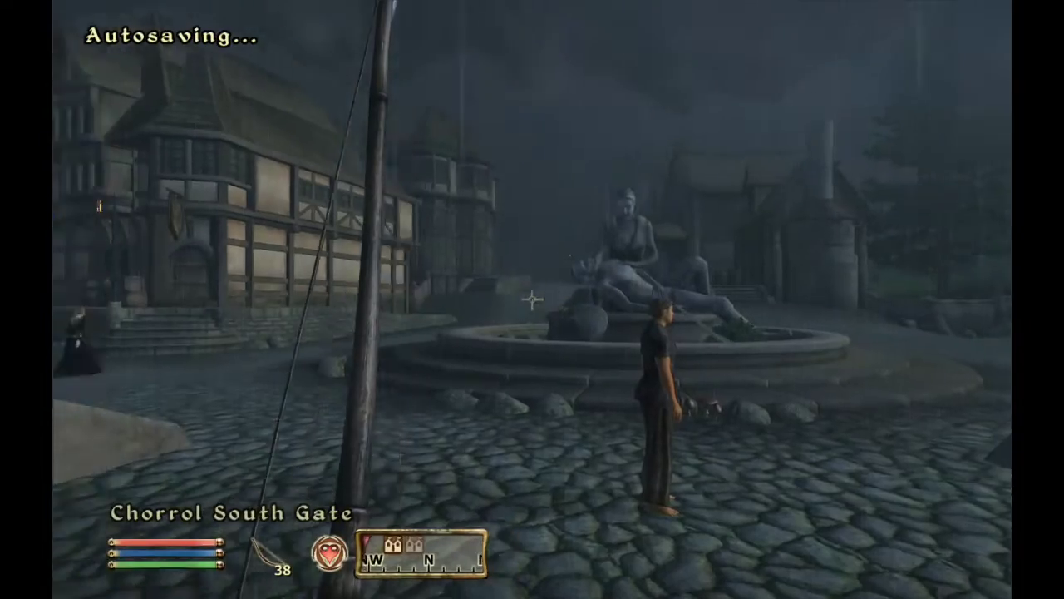
pyautogui.press('t')
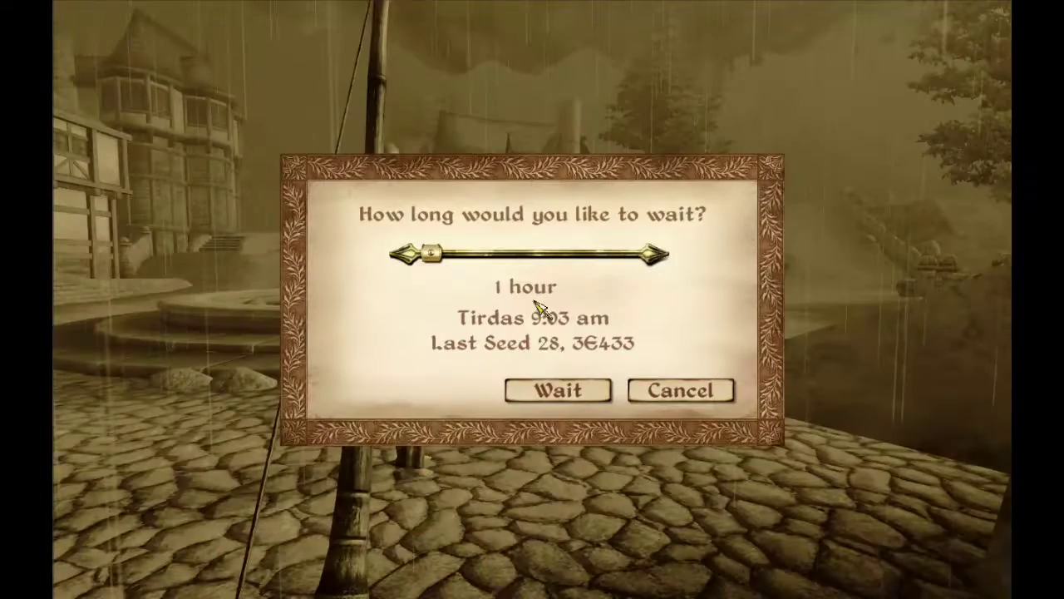